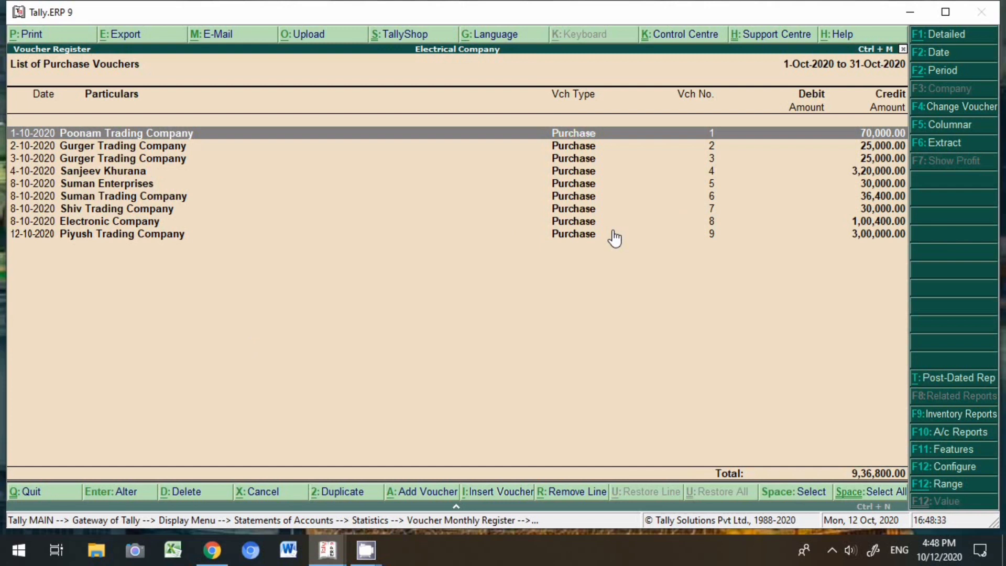
- Leave the October purchase voucher list and return to the Gateway of Tally
{"action": "key", "text": "Escape"}
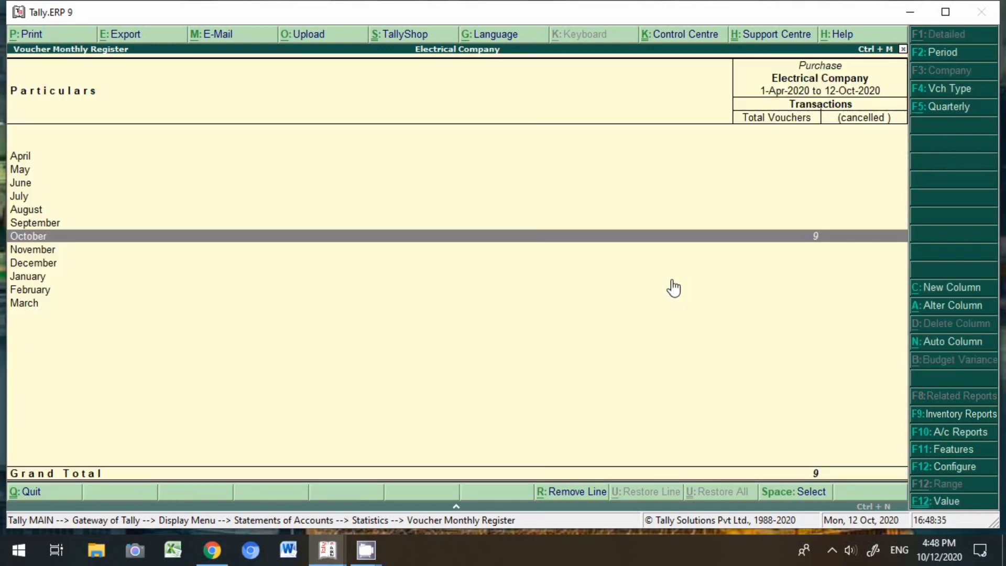
{"action": "key", "text": "Escape"}
{"action": "key", "text": "Escape"}
{"action": "key", "text": "Escape"}
{"action": "key", "text": "Escape"}
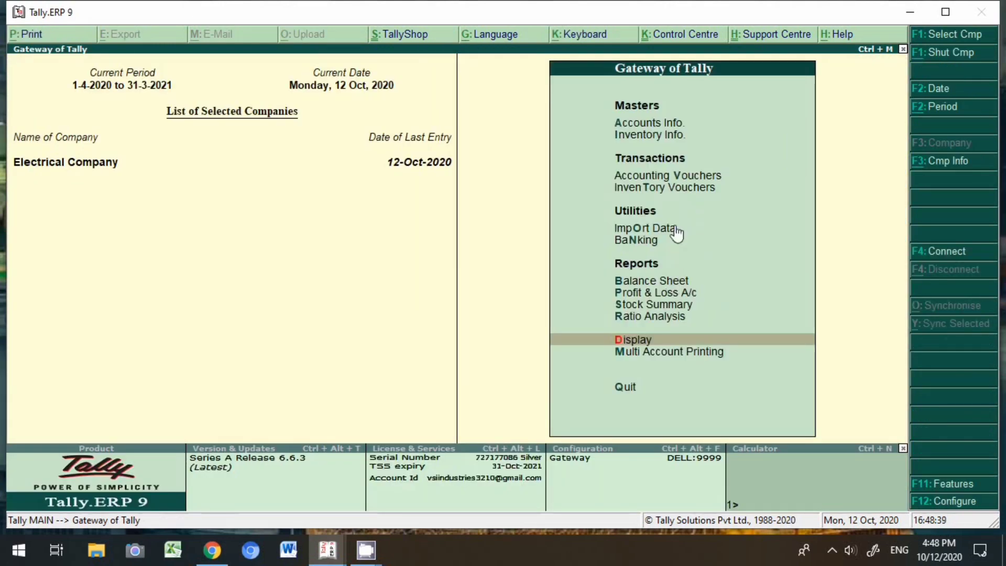
- Open the Poonam Trading Company ledger for alteration from the single-ledger options in Accounts Info
{"action": "left_click", "coordinate": [659, 125]}
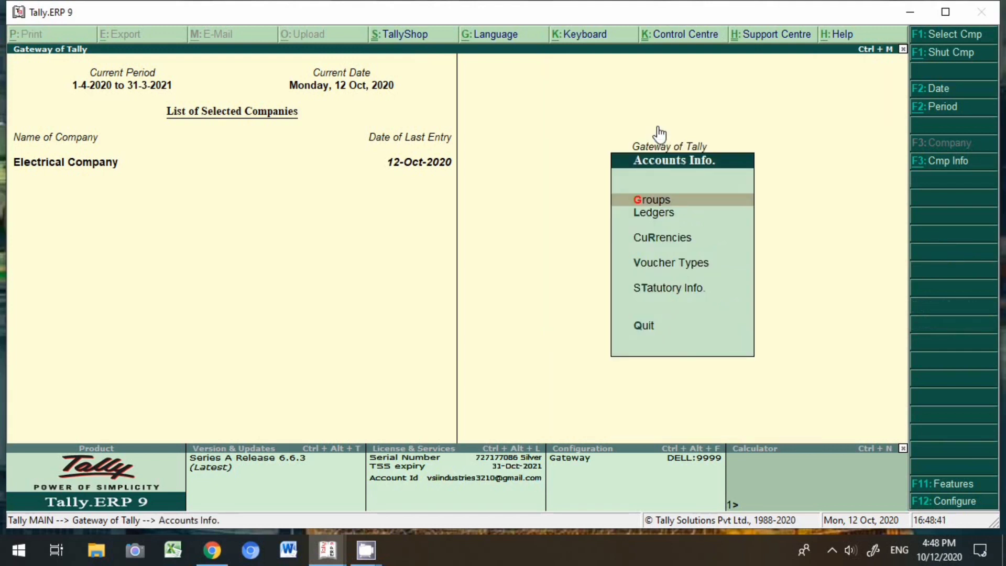
{"action": "key", "text": "Down"}
{"action": "key", "text": "Return"}
{"action": "key", "text": "Down"}
{"action": "key", "text": "Down"}
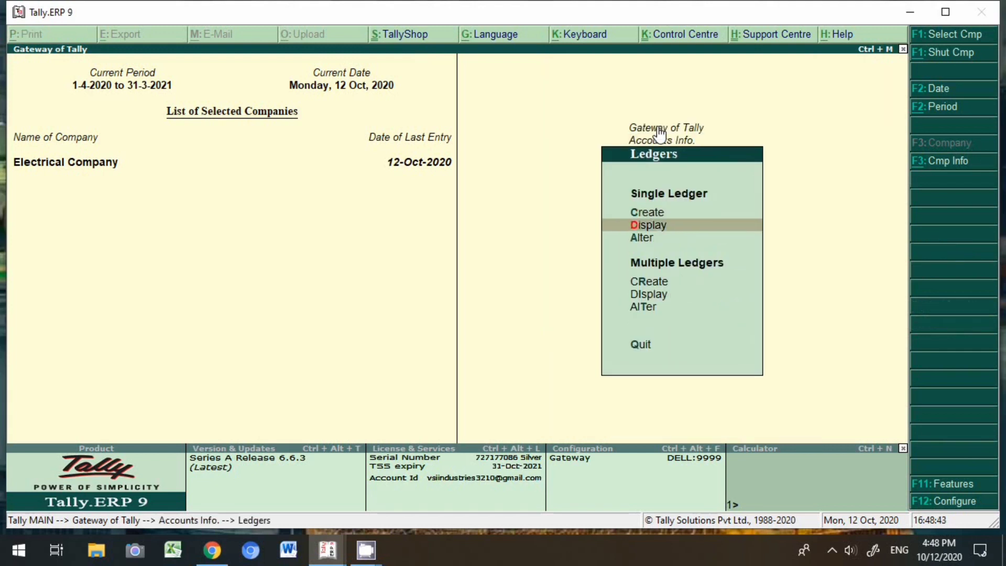
{"action": "key", "text": "Return"}
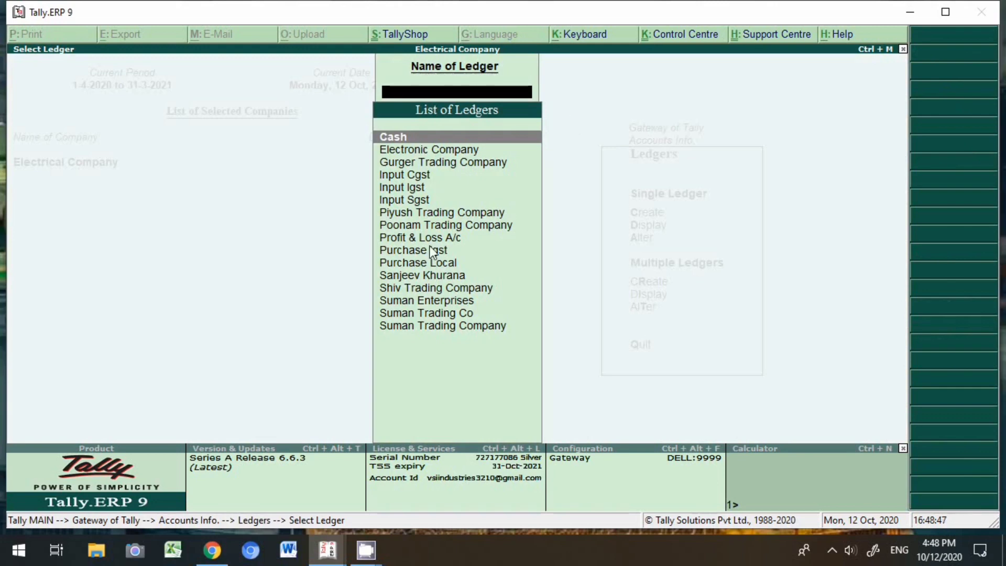
{"action": "left_click", "coordinate": [433, 230]}
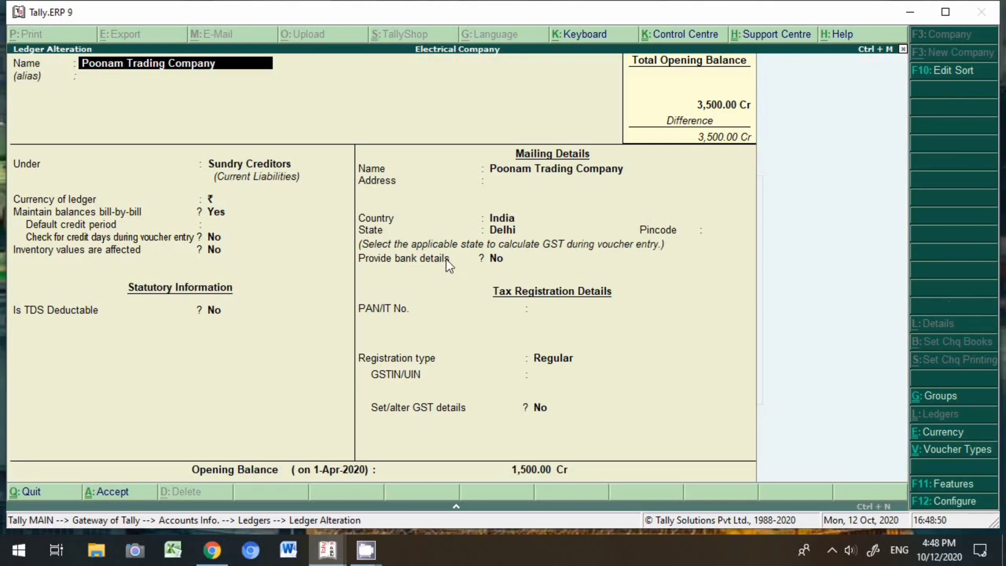
- Examine the bill-wise breakup of Poonam Trading Company's opening balance, including bill date, name, due date and amount
{"action": "left_click", "coordinate": [539, 473]}
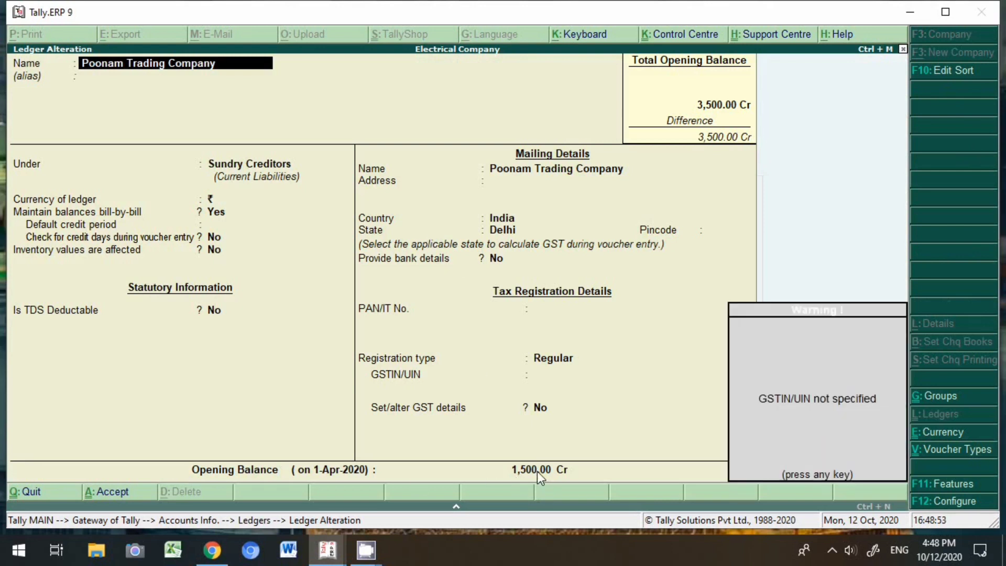
{"action": "key", "text": "Return"}
{"action": "key", "text": "Return"}
{"action": "key", "text": "Return"}
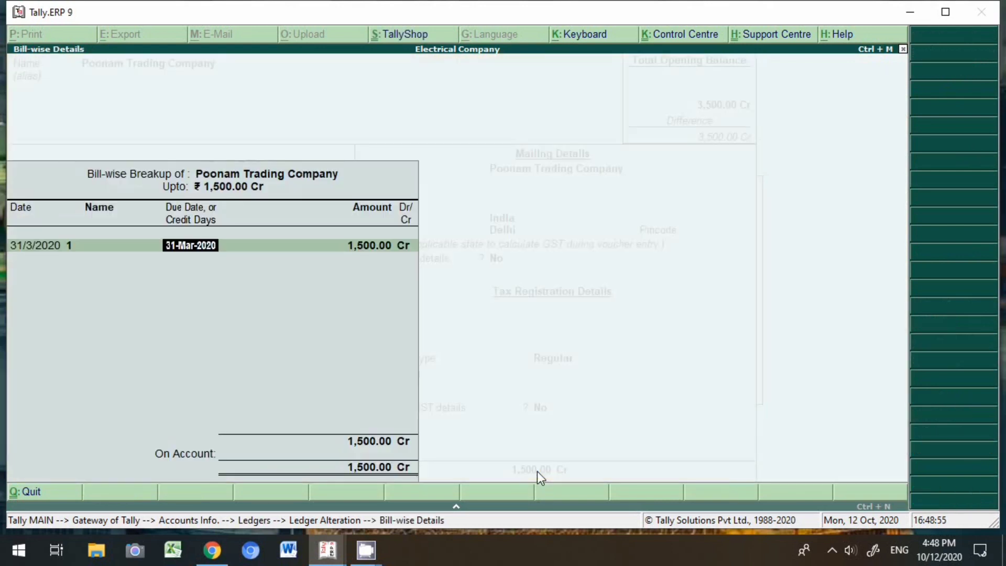
{"action": "key", "text": "BackSpace"}
{"action": "key", "text": "BackSpace"}
{"action": "key", "text": "BackSpace"}
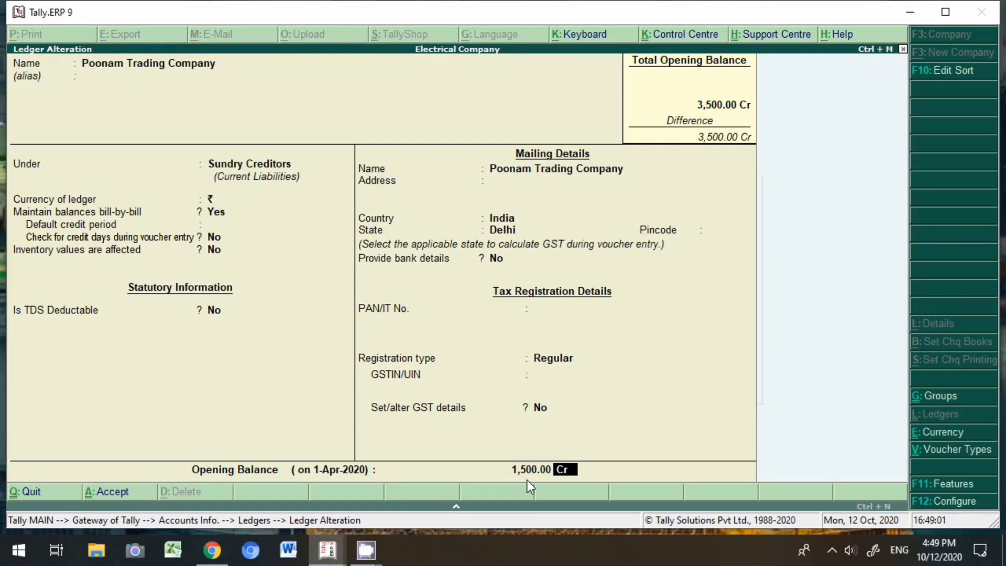
{"action": "key", "text": "Return"}
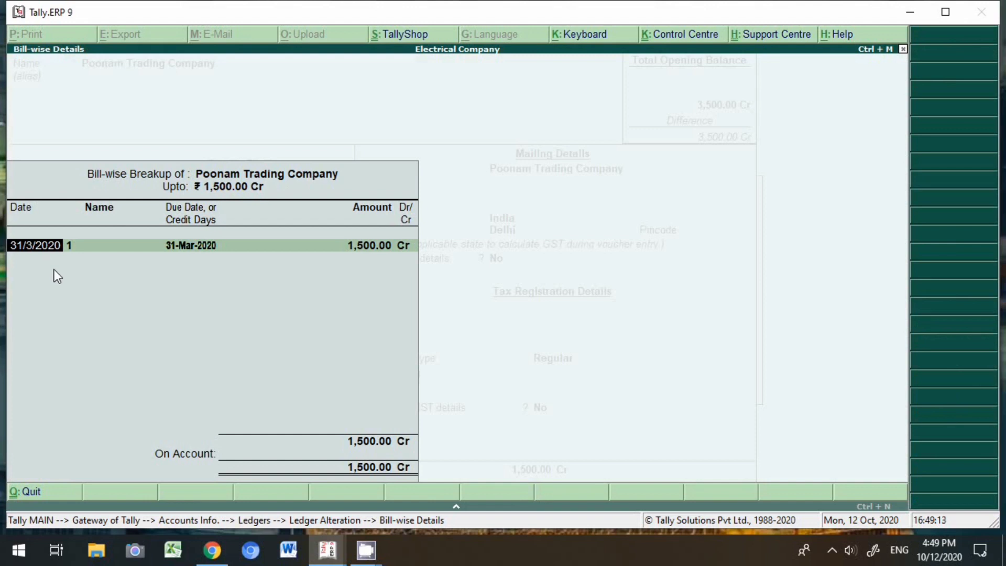
{"action": "key", "text": "Return"}
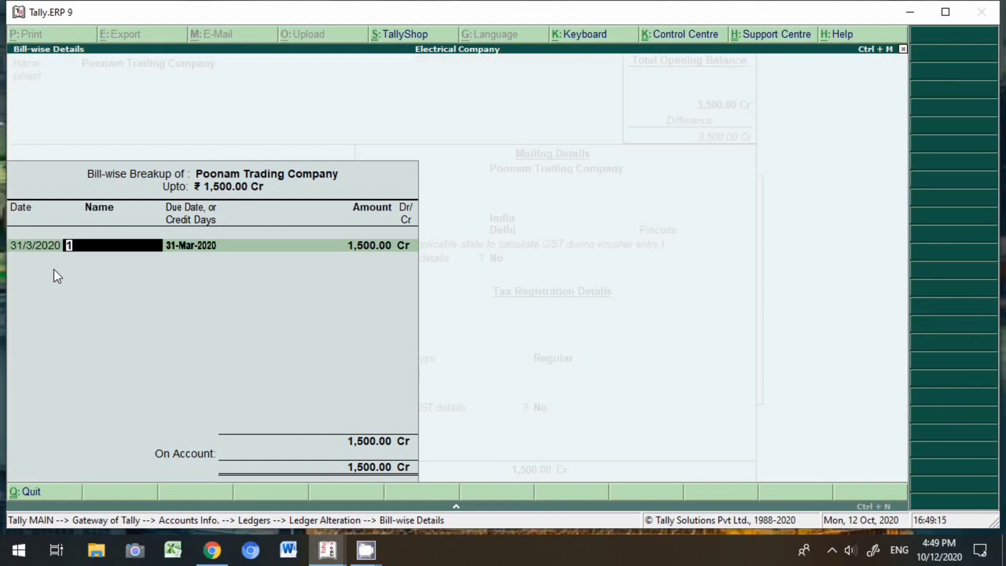
{"action": "key", "text": "Return"}
{"action": "key", "text": "Return"}
{"action": "key", "text": "Return"}
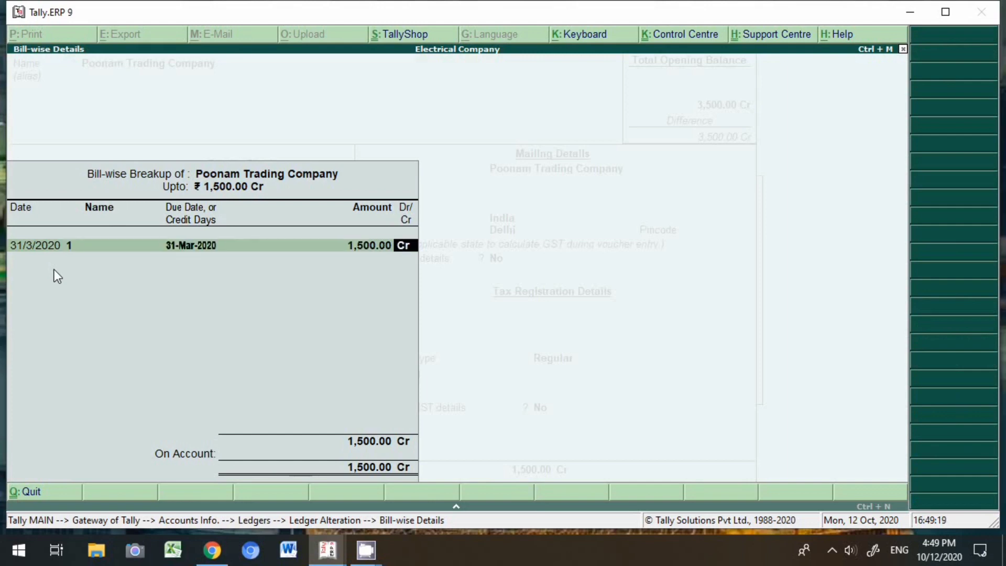
{"action": "key", "text": "Return"}
{"action": "key", "text": "Return"}
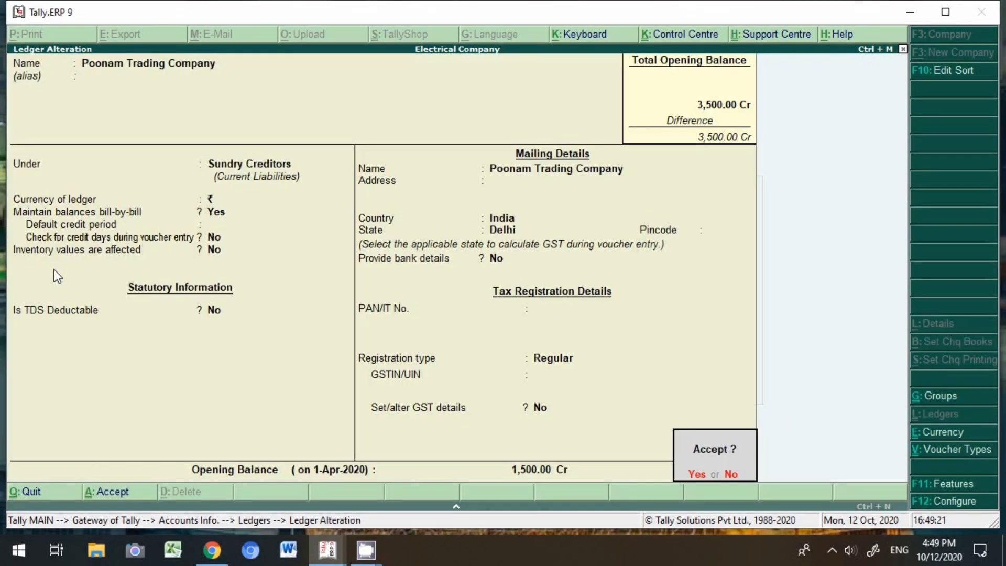
- Clear the opening balance of Poonam Trading Company and accept the ledger alteration
{"action": "key", "text": "Escape"}
{"action": "key", "text": "BackSpace"}
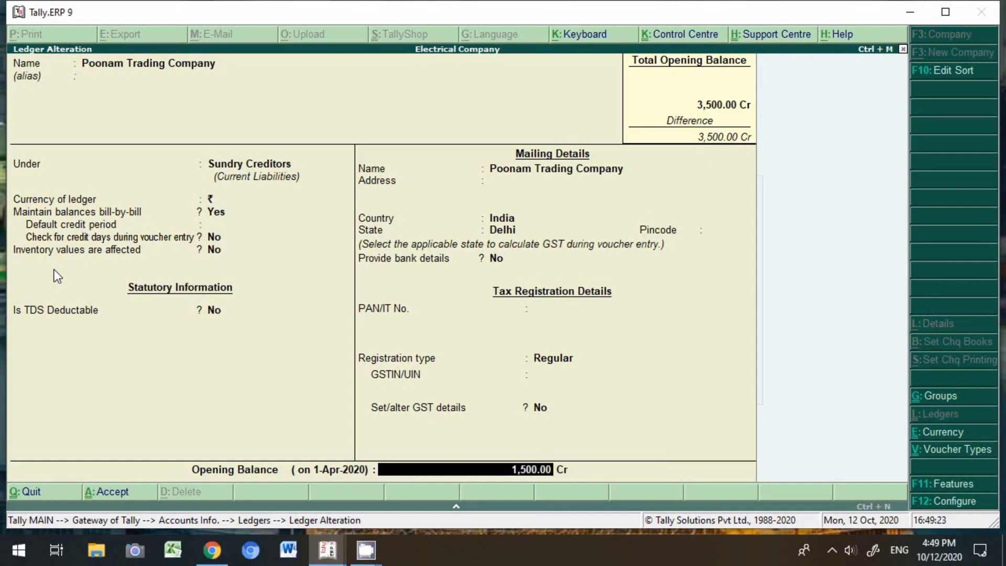
{"action": "key", "text": "BackSpace"}
{"action": "key", "text": "Return"}
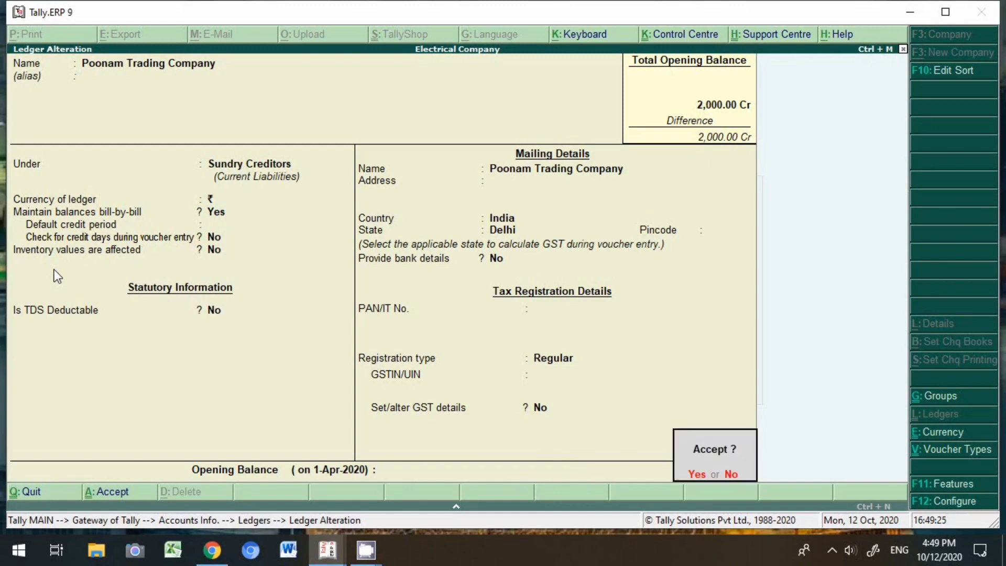
{"action": "key", "text": "Return"}
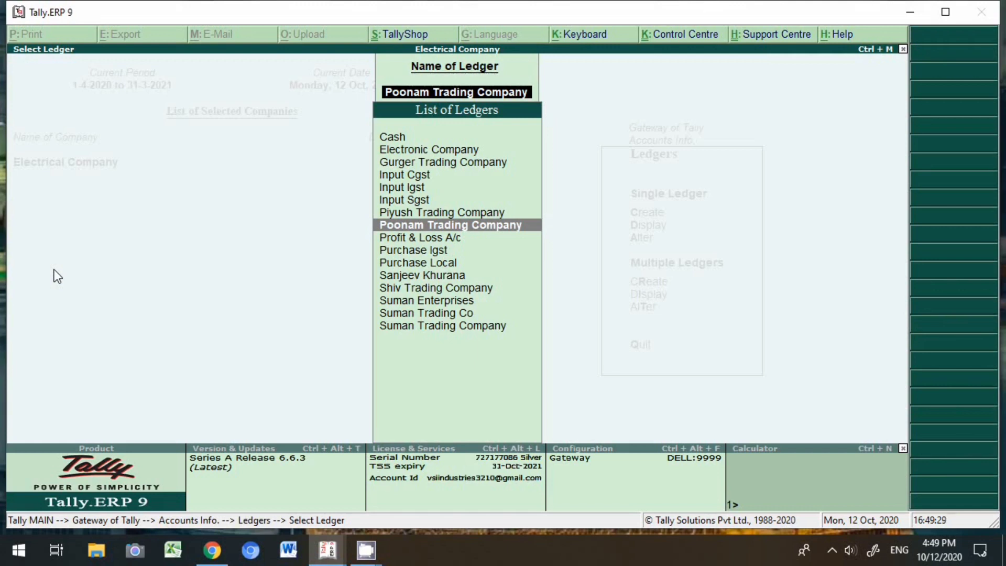
- Open the Piyush Trading Company ledger for alteration and go through its fields to the opening balance
{"action": "key", "text": "Up"}
{"action": "key", "text": "Return"}
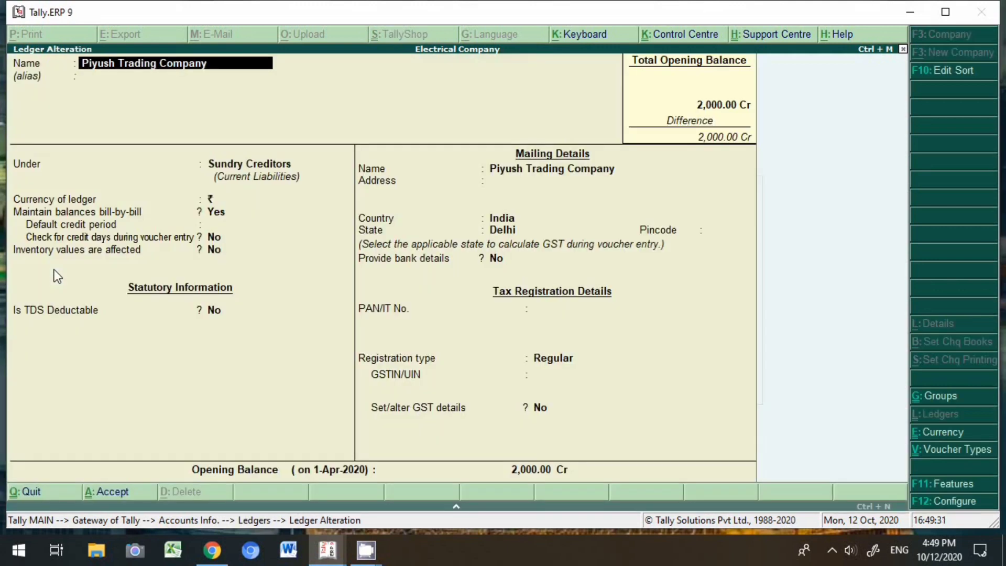
{"action": "key", "text": "Return"}
{"action": "key", "text": "Return"}
{"action": "key", "text": "Return"}
{"action": "key", "text": "Return"}
{"action": "key", "text": "Return"}
{"action": "key", "text": "Return"}
{"action": "key", "text": "Return"}
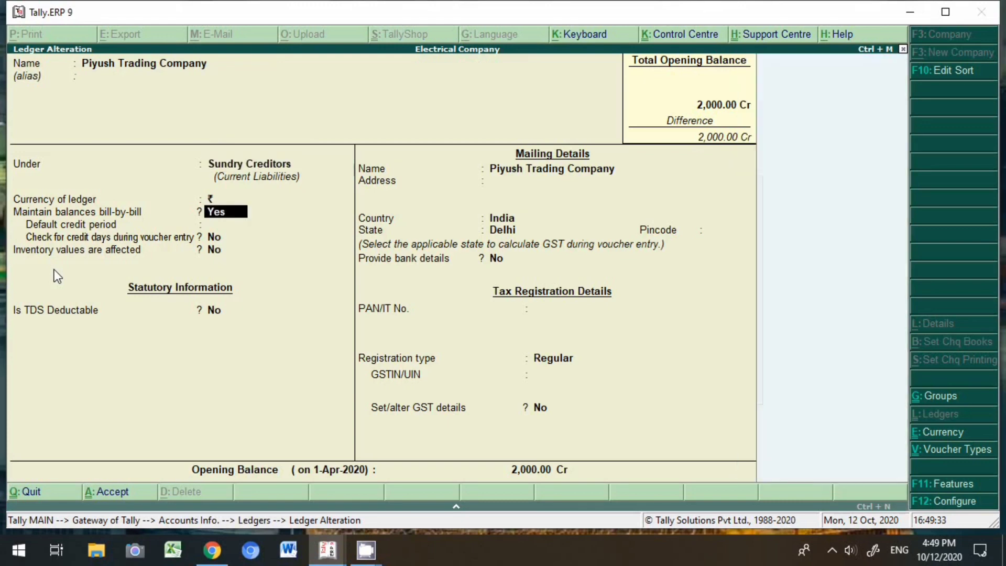
{"action": "key", "text": "Return"}
{"action": "key", "text": "Return"}
{"action": "key", "text": "Return"}
{"action": "key", "text": "Return"}
{"action": "key", "text": "Return"}
{"action": "key", "text": "Return"}
{"action": "key", "text": "Return"}
{"action": "key", "text": "Return"}
{"action": "key", "text": "Return"}
{"action": "key", "text": "Return"}
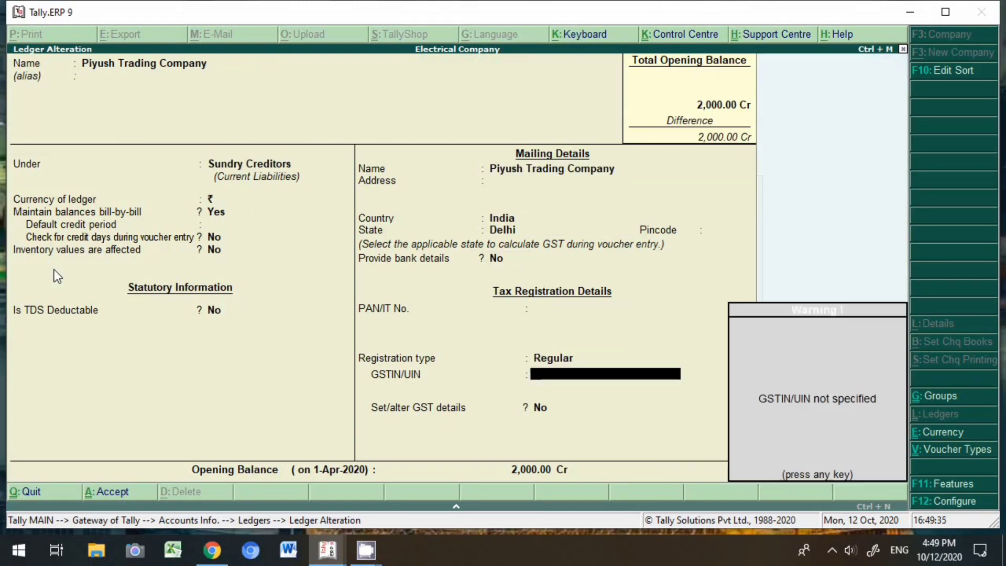
{"action": "key", "text": "Return"}
{"action": "key", "text": "Return"}
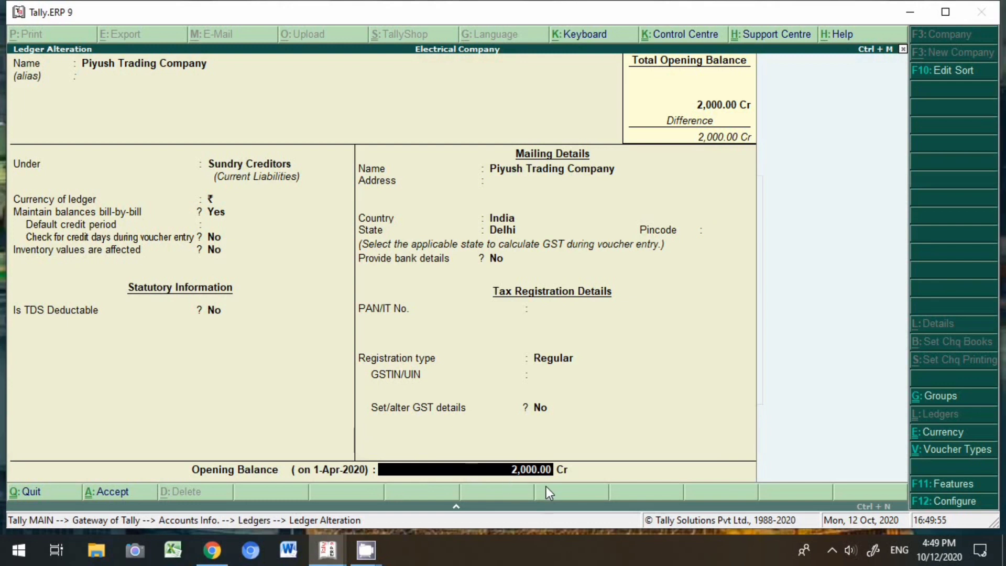
- Examine the bill-wise breakup of Piyush Trading Company's opening balance and accept the ledger with its details as they are
{"action": "key", "text": "Return"}
{"action": "key", "text": "Return"}
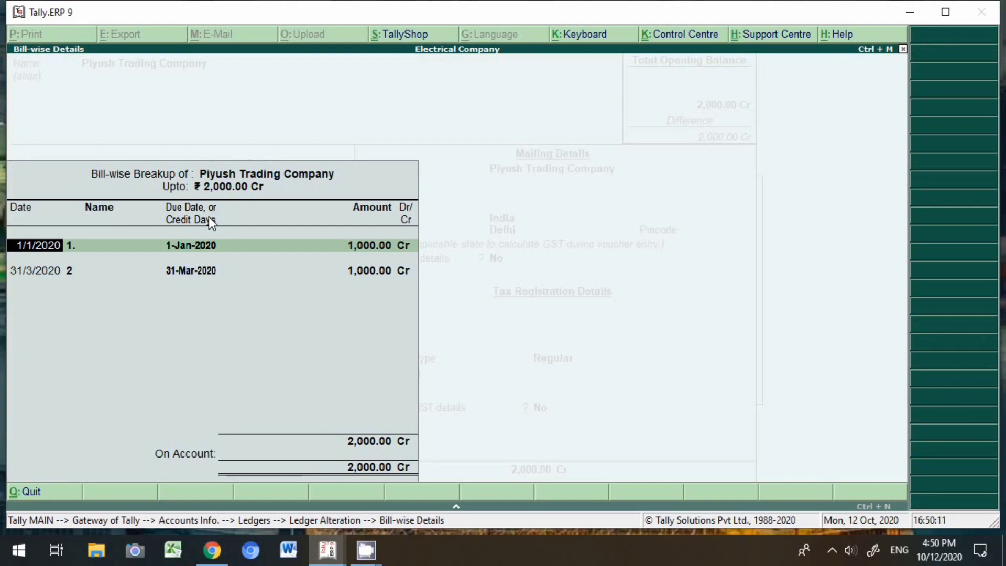
{"action": "key", "text": "Return"}
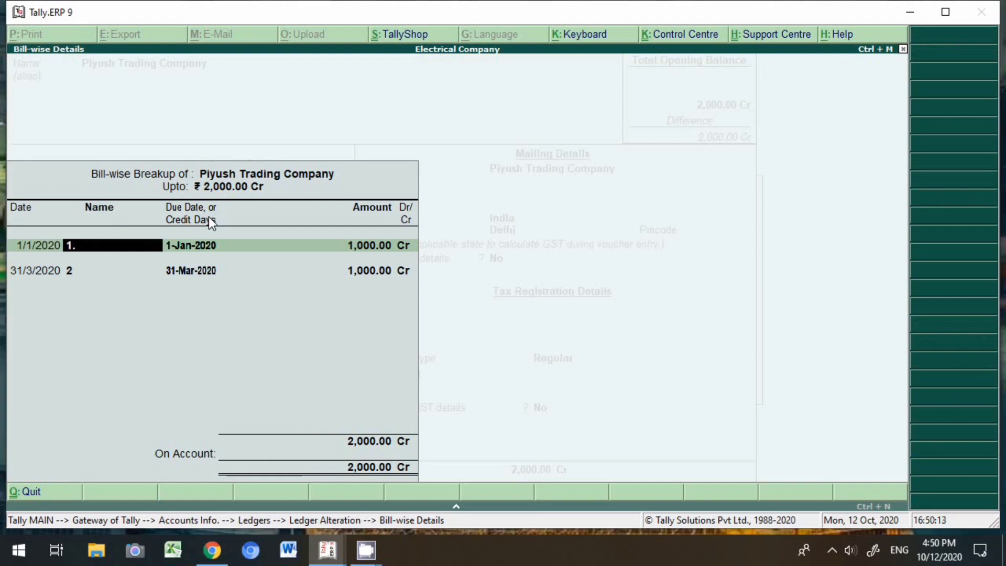
{"action": "key", "text": "Return"}
{"action": "key", "text": "Return"}
{"action": "key", "text": "Return"}
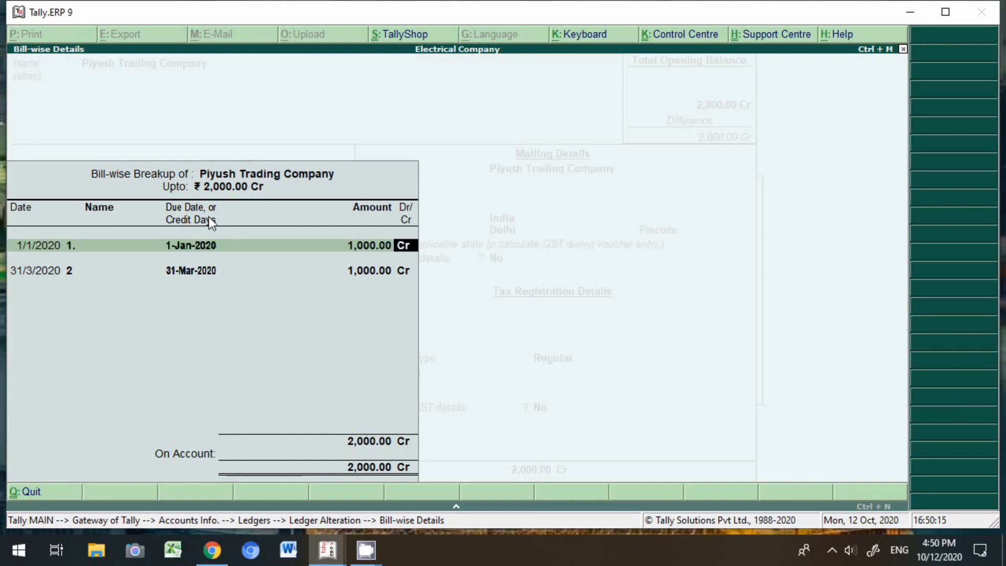
{"action": "key", "text": "Return"}
{"action": "key", "text": "Return"}
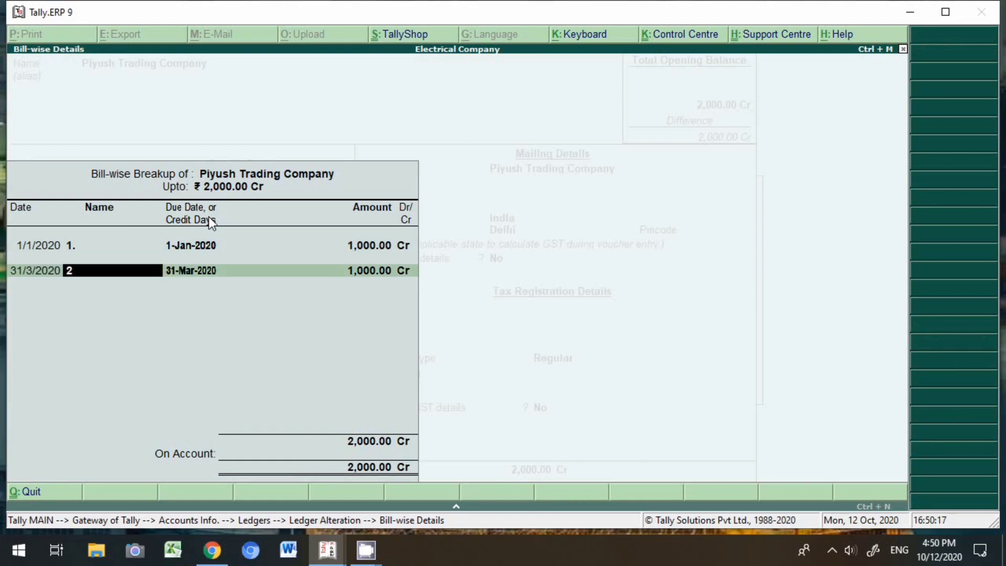
{"action": "key", "text": "Return"}
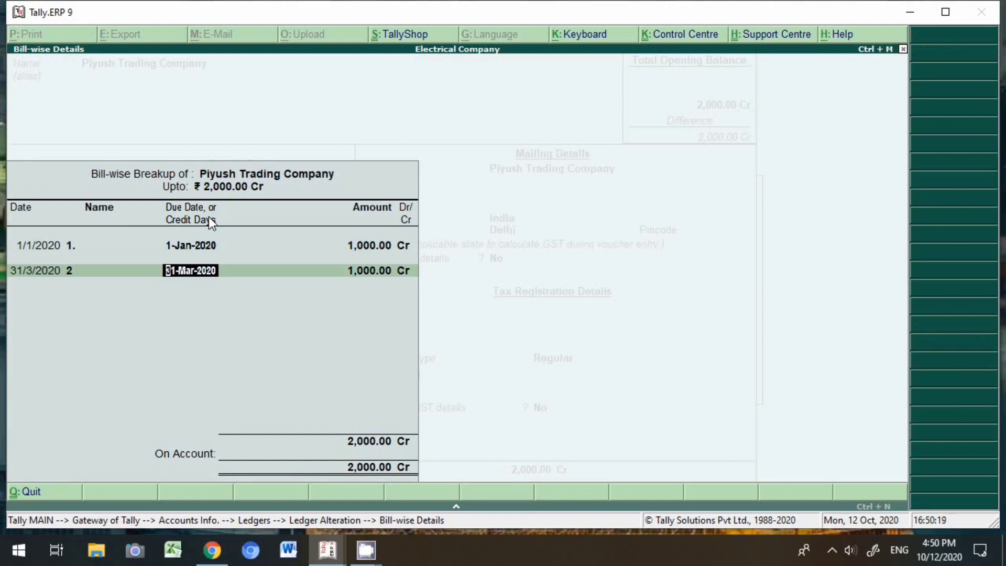
{"action": "key", "text": "Return"}
{"action": "key", "text": "Return"}
{"action": "key", "text": "Return"}
{"action": "key", "text": "Return"}
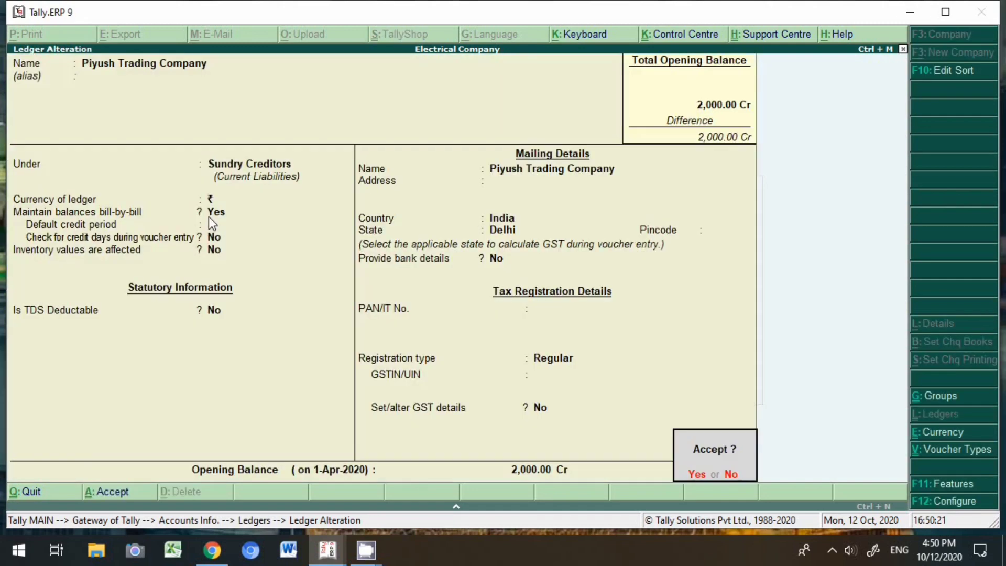
{"action": "key", "text": "Return"}
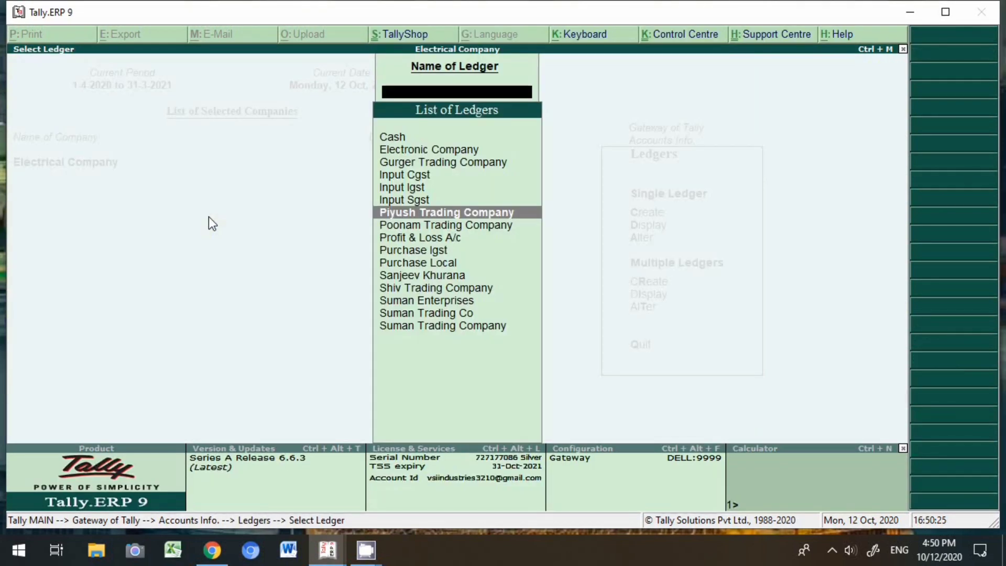
- Leave the ledger list and open the Statistics report under Statements of Accounts
{"action": "key", "text": "Escape"}
{"action": "key", "text": "Escape"}
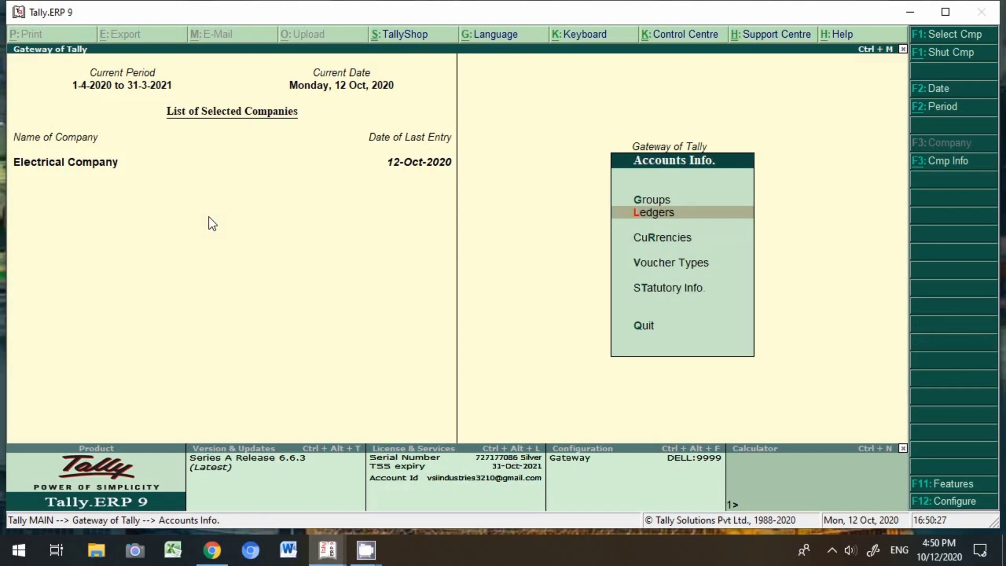
{"action": "key", "text": "Escape"}
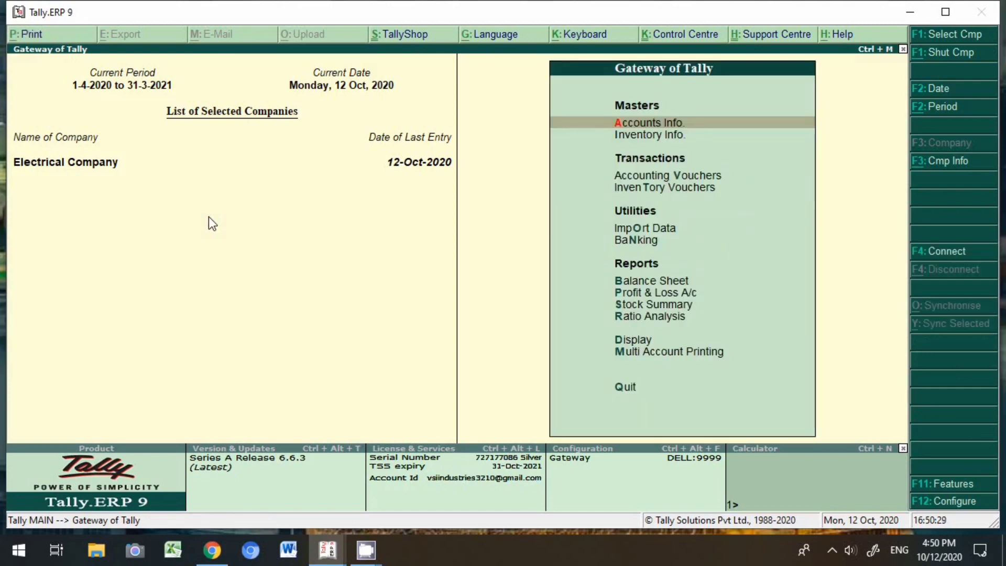
{"action": "key", "text": "d"}
{"action": "key", "text": "s"}
{"action": "key", "text": "Return"}
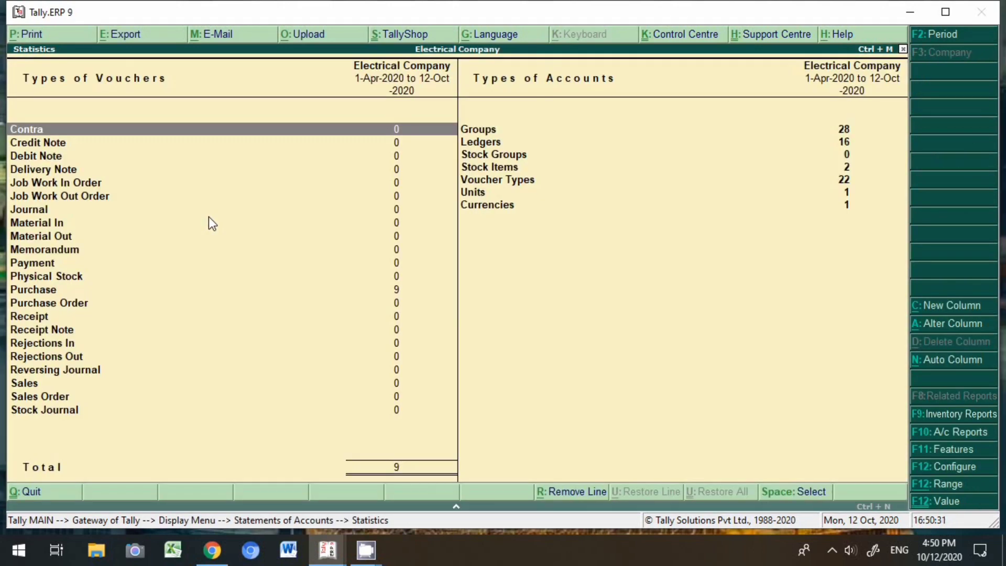
- Open the list of purchase vouchers for October from the voucher statistics
{"action": "key", "text": "Down"}
{"action": "key", "text": "Down"}
{"action": "key", "text": "Down"}
{"action": "key", "text": "Down"}
{"action": "key", "text": "Down"}
{"action": "key", "text": "Down"}
{"action": "key", "text": "Down"}
{"action": "key", "text": "Down"}
{"action": "key", "text": "Down"}
{"action": "key", "text": "Down"}
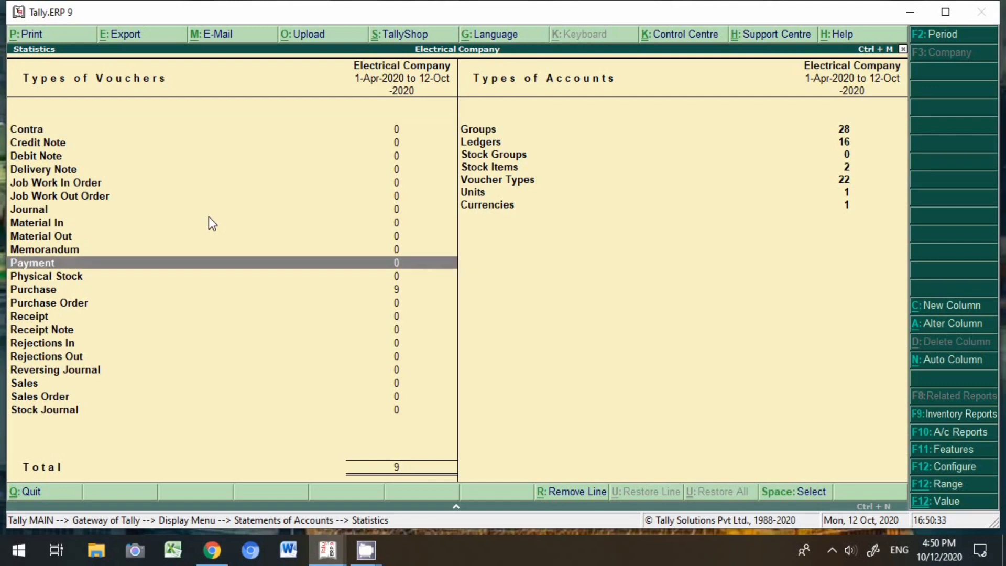
{"action": "key", "text": "Down"}
{"action": "key", "text": "Down"}
{"action": "key", "text": "Return"}
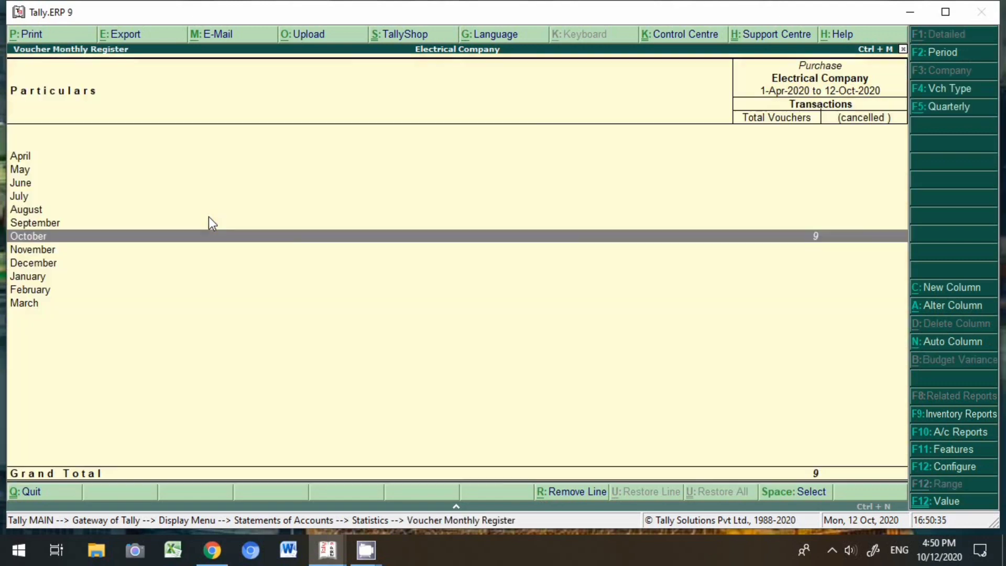
{"action": "key", "text": "Return"}
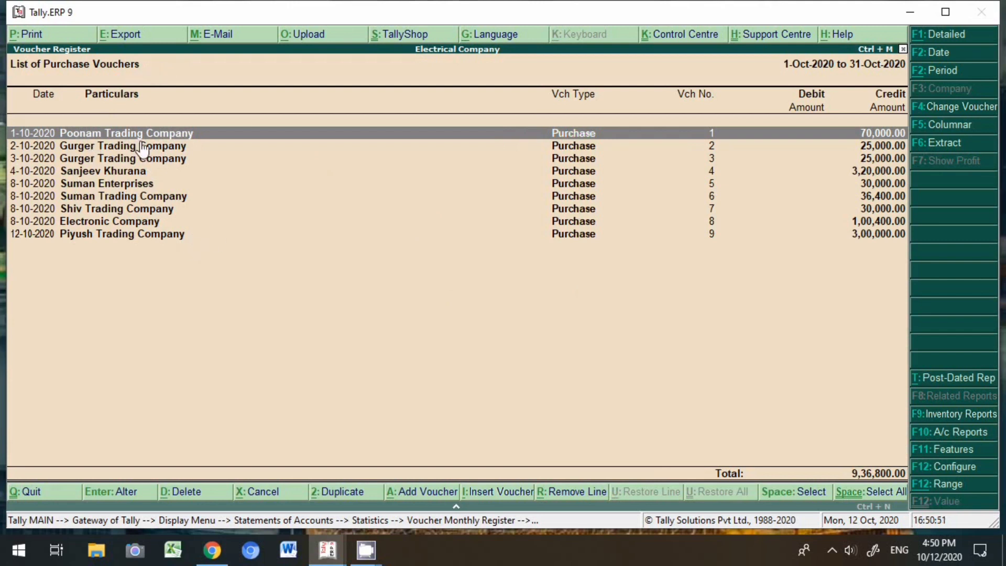
- Open purchase voucher no. 1 and bring up its party ledger, Poonam Trading Company, for alteration
{"action": "key", "text": "Return"}
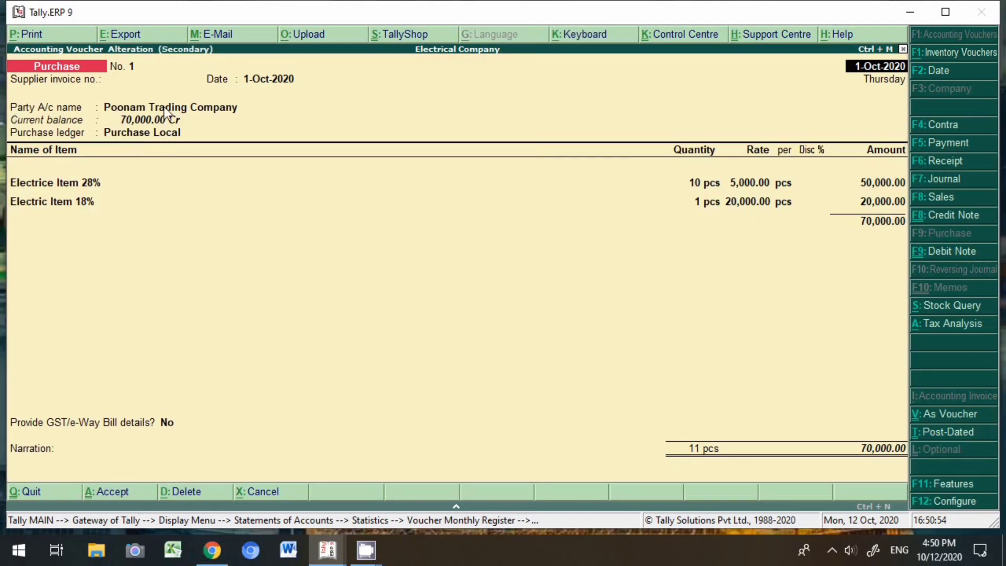
{"action": "left_click", "coordinate": [190, 111]}
{"action": "key", "text": "ctrl+Return"}
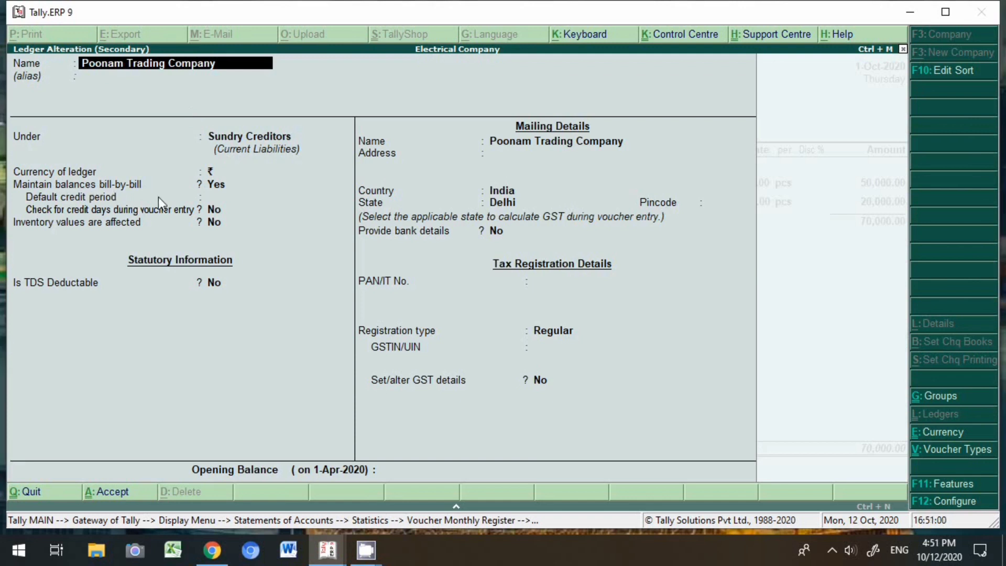
- Try Maintain balances bill-by-bill as No in Poonam Trading Company's ledger, and return the option to Yes
{"action": "left_click", "coordinate": [220, 186]}
{"action": "type", "text": "n"}
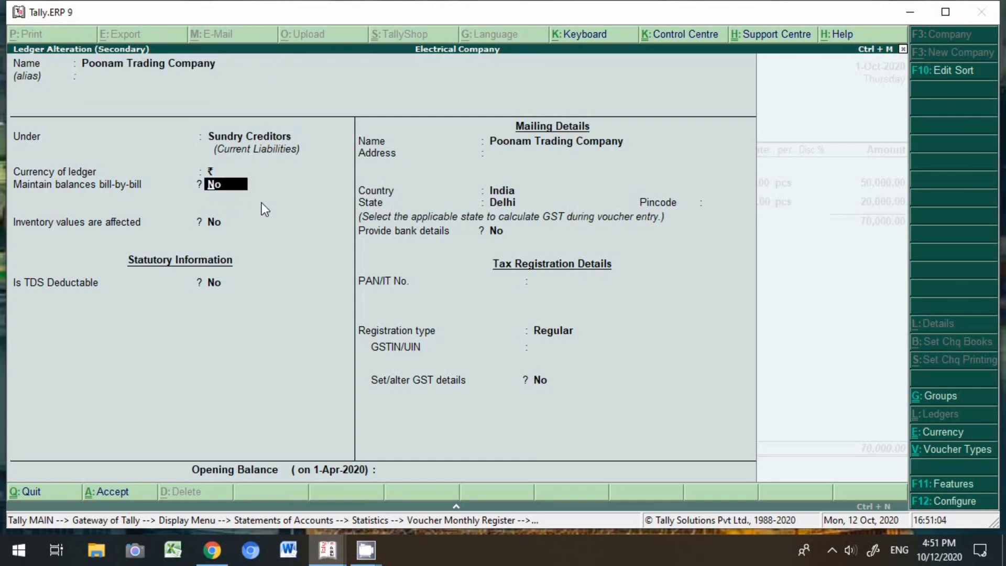
{"action": "type", "text": "o"}
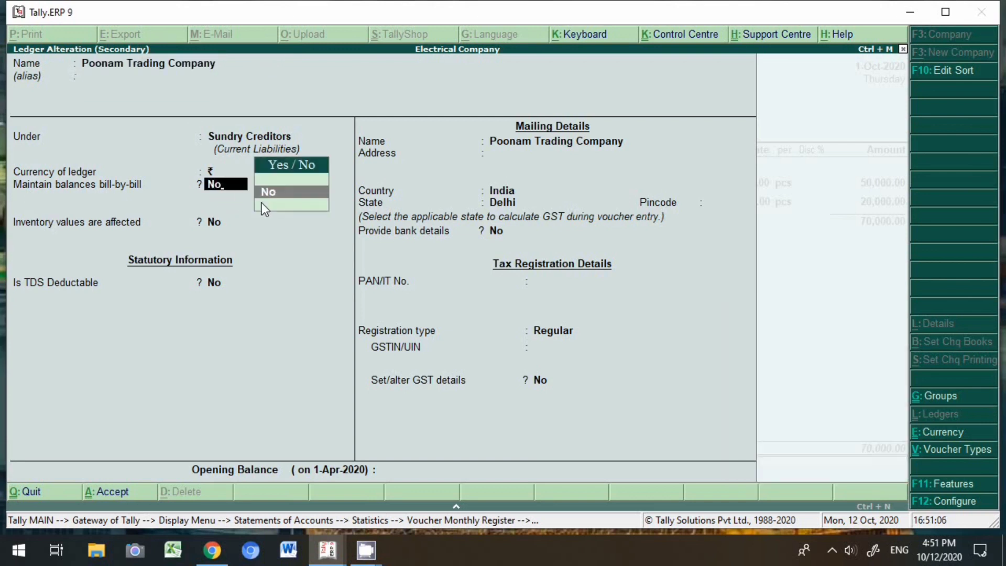
{"action": "key", "text": "BackSpace"}
{"action": "key", "text": "BackSpace"}
{"action": "key", "text": "y"}
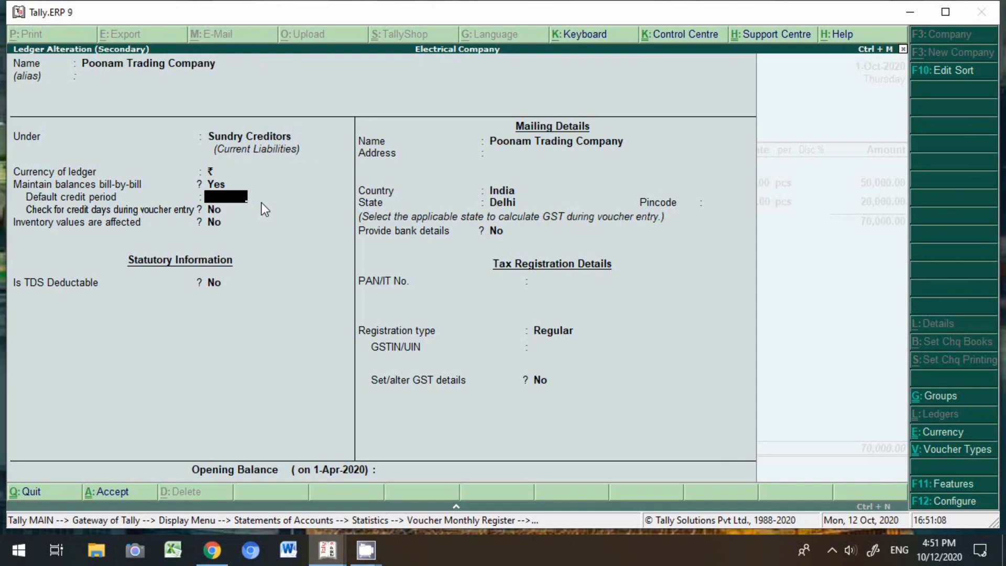
- Accept Poonam Trading Company's ledger with bill-by-bill balances maintained and no default credit period
{"action": "key", "text": "Return"}
{"action": "key", "text": "Return"}
{"action": "key", "text": "Return"}
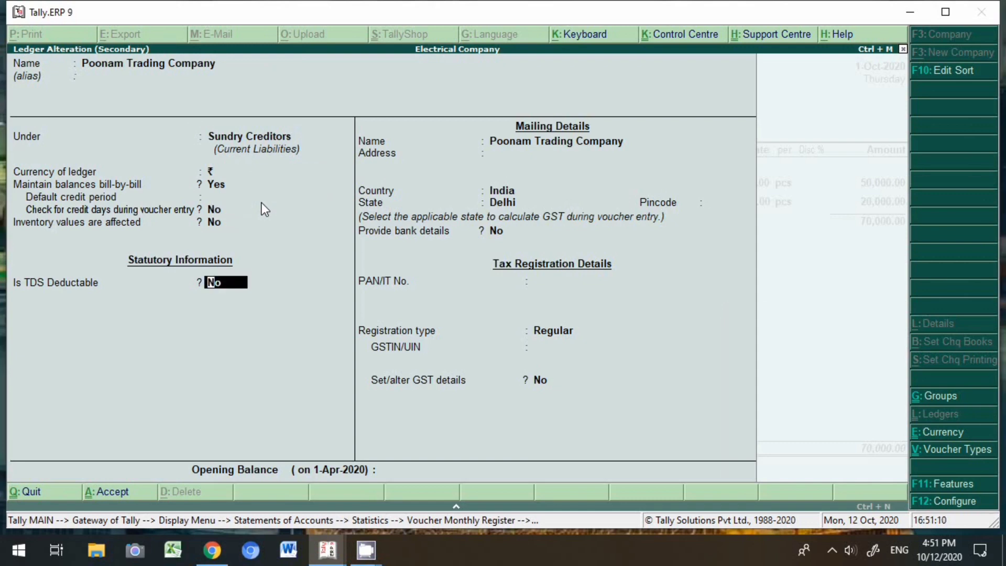
{"action": "key", "text": "ctrl+a"}
- Go through the voucher's party details, choosing End of List for the receipt note numbers, and accept them
{"action": "key", "text": "Return"}
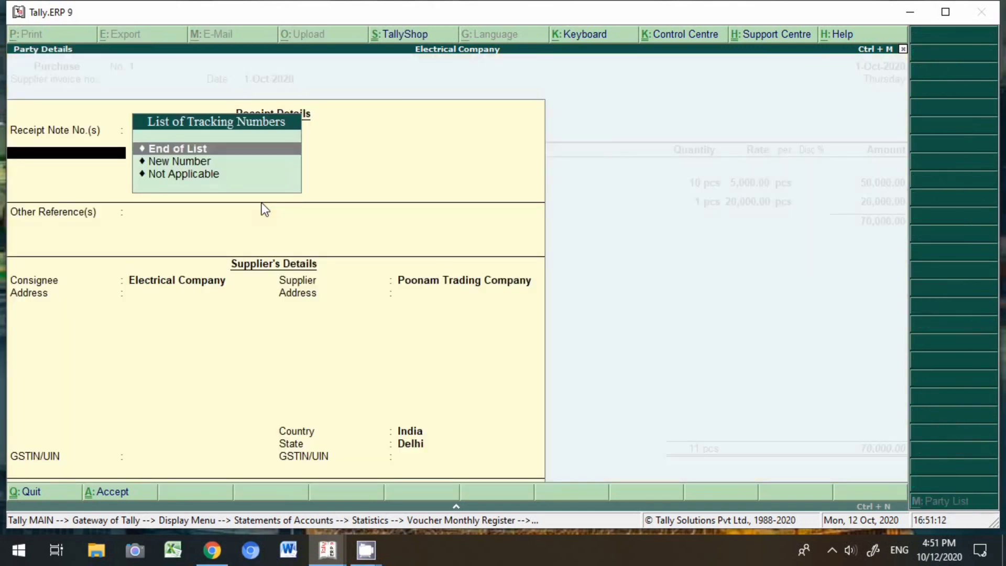
{"action": "key", "text": "Escape"}
{"action": "key", "text": "Return"}
{"action": "key", "text": "Return"}
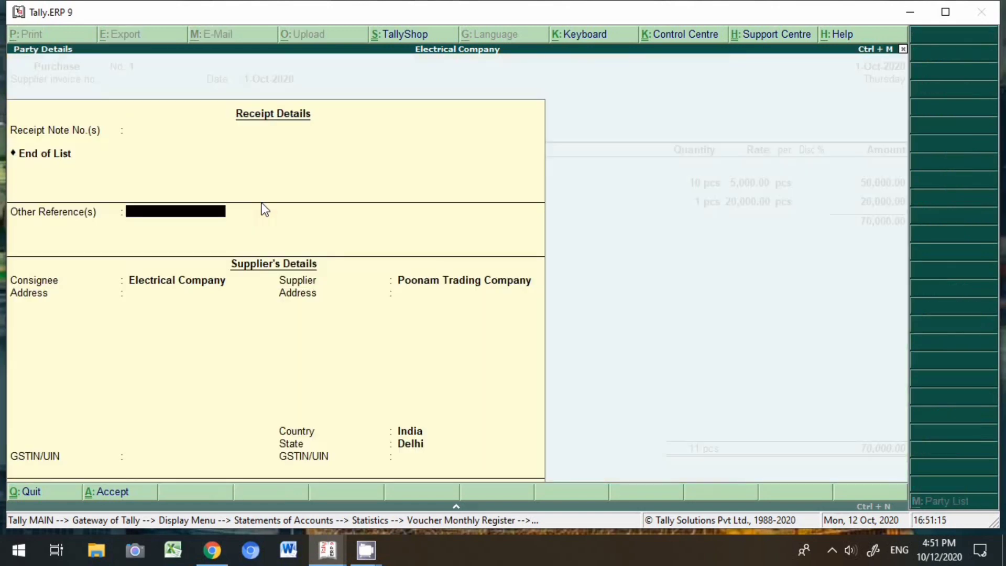
{"action": "key", "text": "Return"}
{"action": "key", "text": "Return"}
{"action": "key", "text": "Return"}
{"action": "key", "text": "Return"}
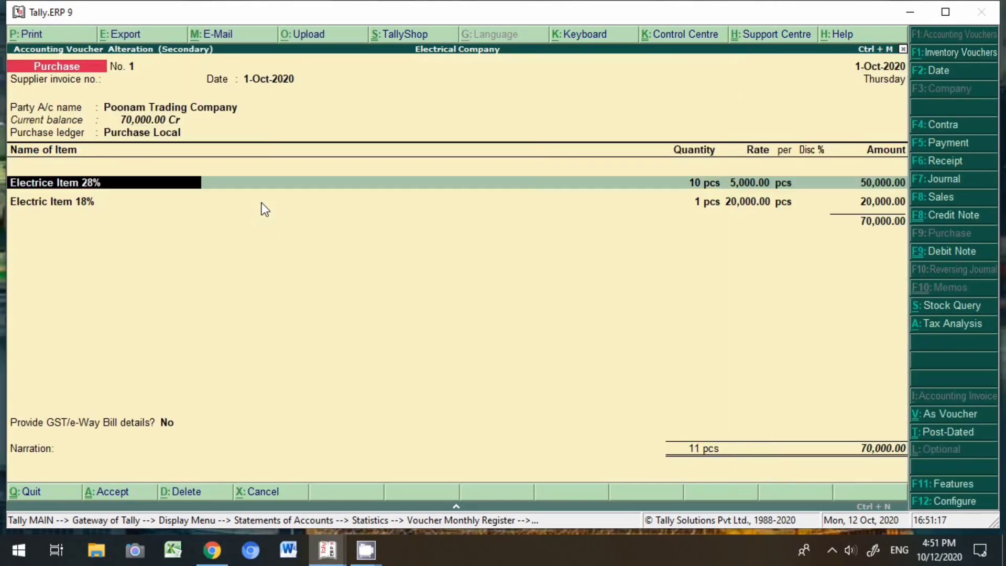
- Examine the bill-wise details behind the total of purchase voucher no. 1 and close them without changes
{"action": "left_click", "coordinate": [883, 451]}
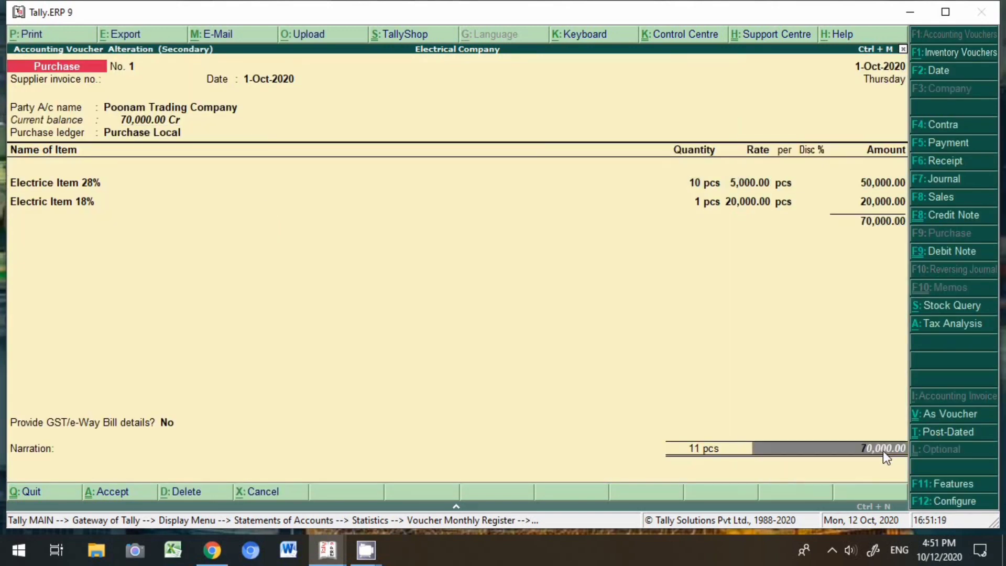
{"action": "key", "text": "Return"}
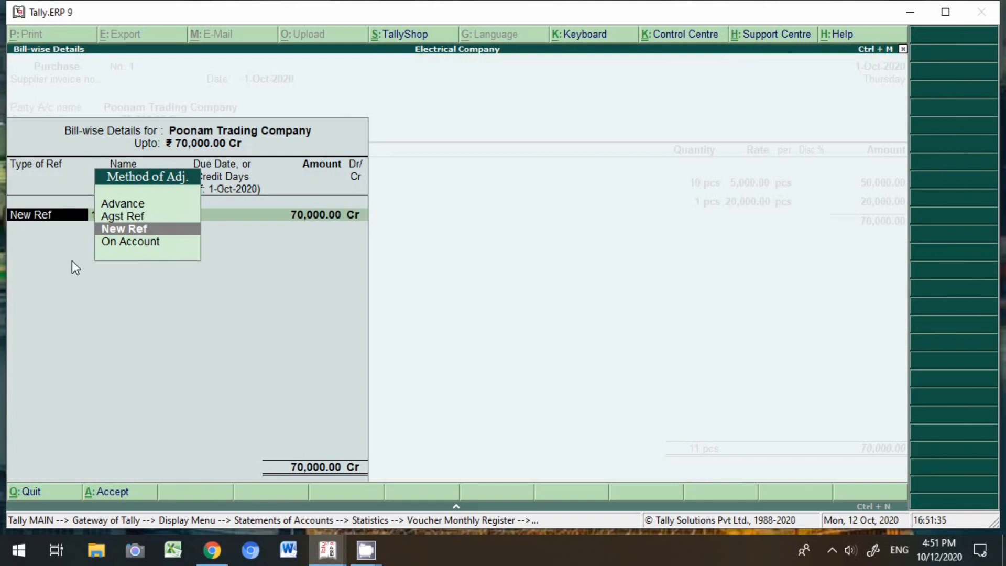
{"action": "key", "text": "Escape"}
{"action": "key", "text": "Escape"}
{"action": "key", "text": "Return"}
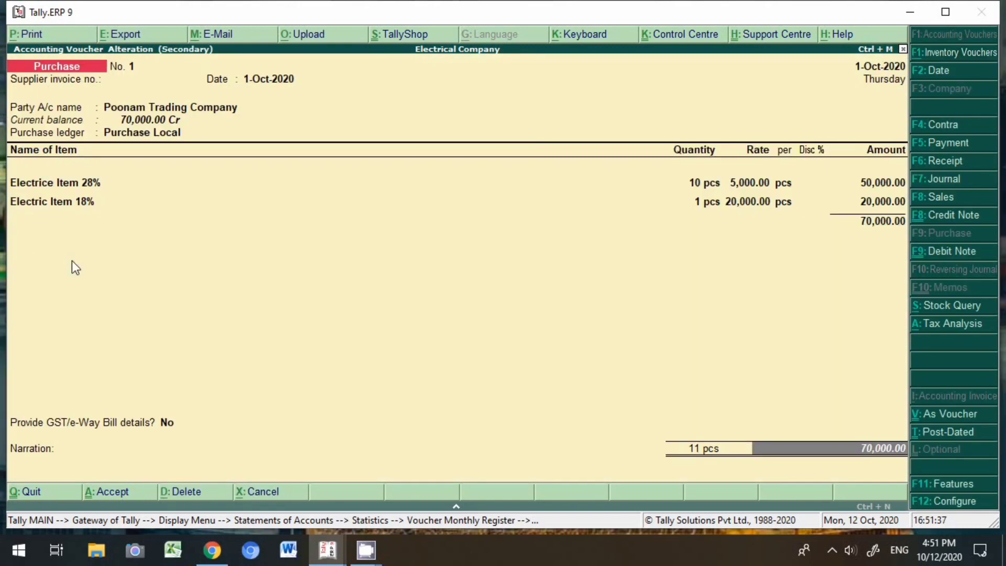
- Open the purchase invoice configuration and set Use defaults for bill allocations to Yes
{"action": "left_click", "coordinate": [931, 502]}
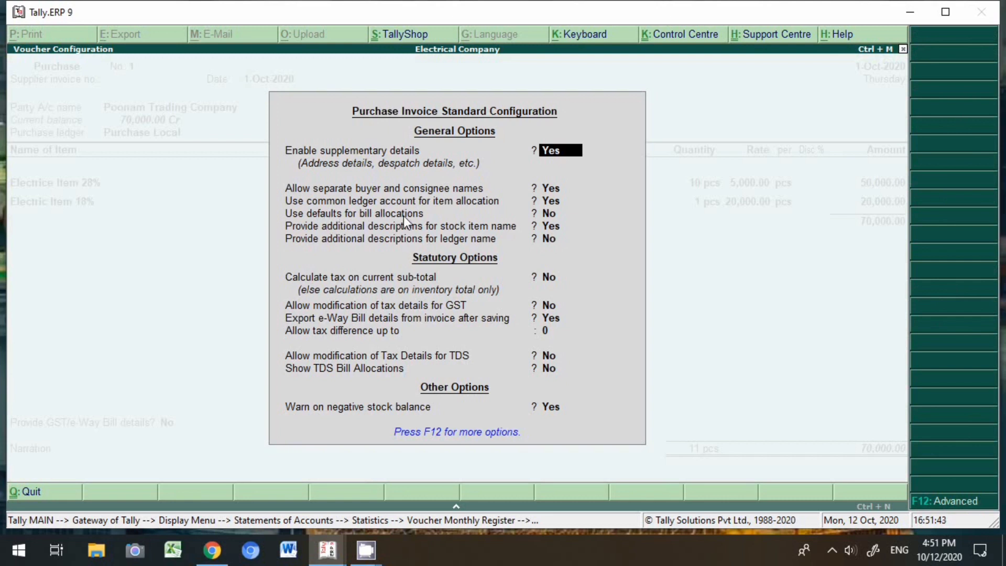
{"action": "left_click", "coordinate": [547, 215]}
{"action": "type", "text": "yn"}
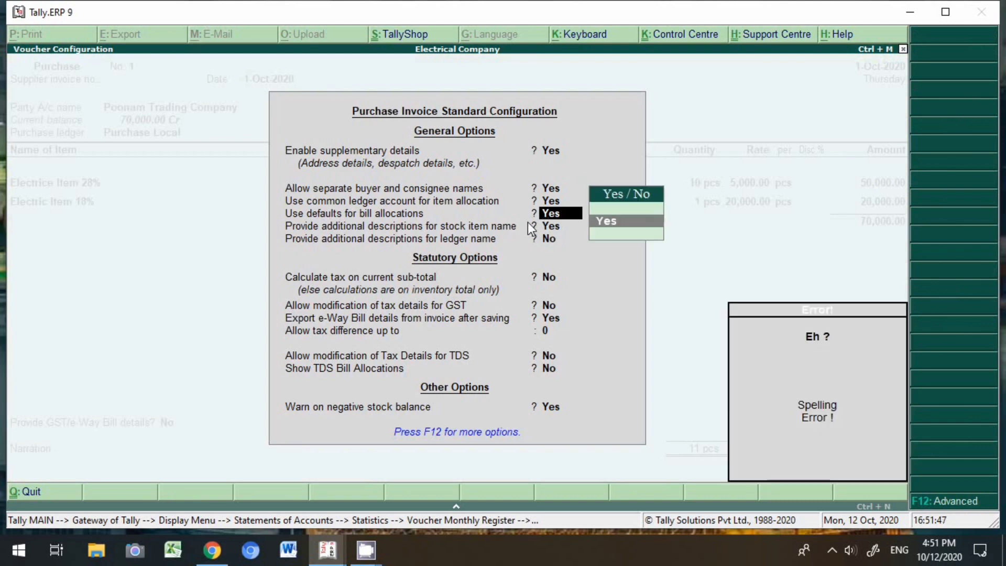
{"action": "key", "text": "Return"}
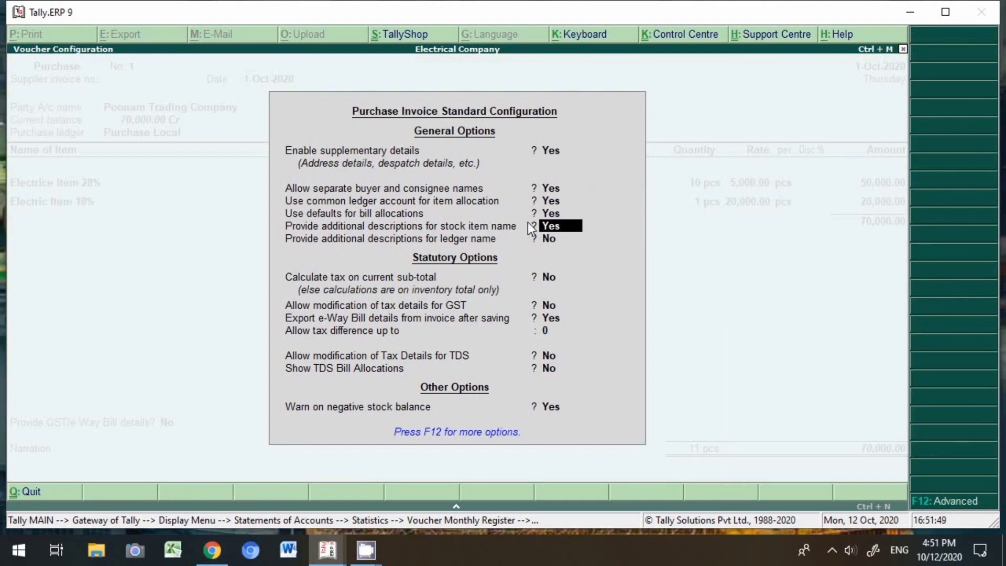
- Set Use defaults for bill allocations back to No and accept the remaining purchase invoice configuration options
{"action": "key", "text": "Up"}
{"action": "type", "text": "n"}
{"action": "key", "text": "Return"}
{"action": "key", "text": "Return"}
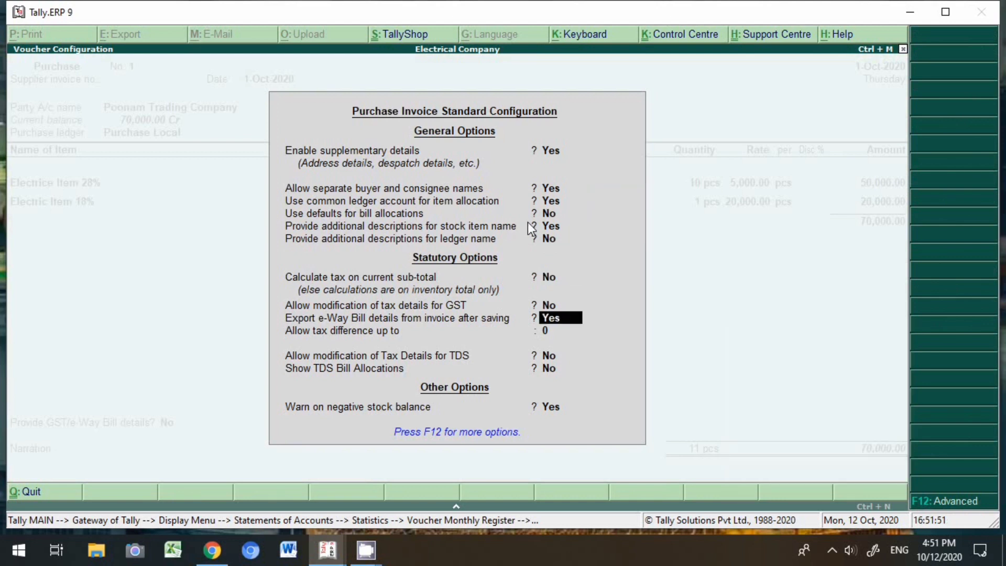
{"action": "key", "text": "Return"}
{"action": "key", "text": "Return"}
{"action": "key", "text": "Return"}
{"action": "key", "text": "Return"}
{"action": "key", "text": "Return"}
- Reopen the bill-wise details for Poonam Trading Company and try On Account as the type of reference
{"action": "key", "text": "Return"}
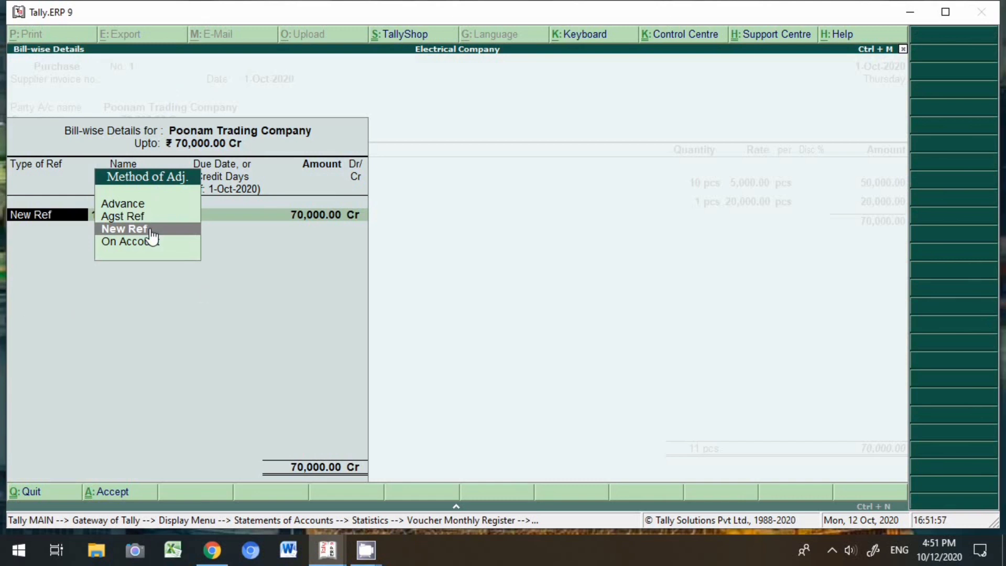
{"action": "left_click", "coordinate": [136, 242]}
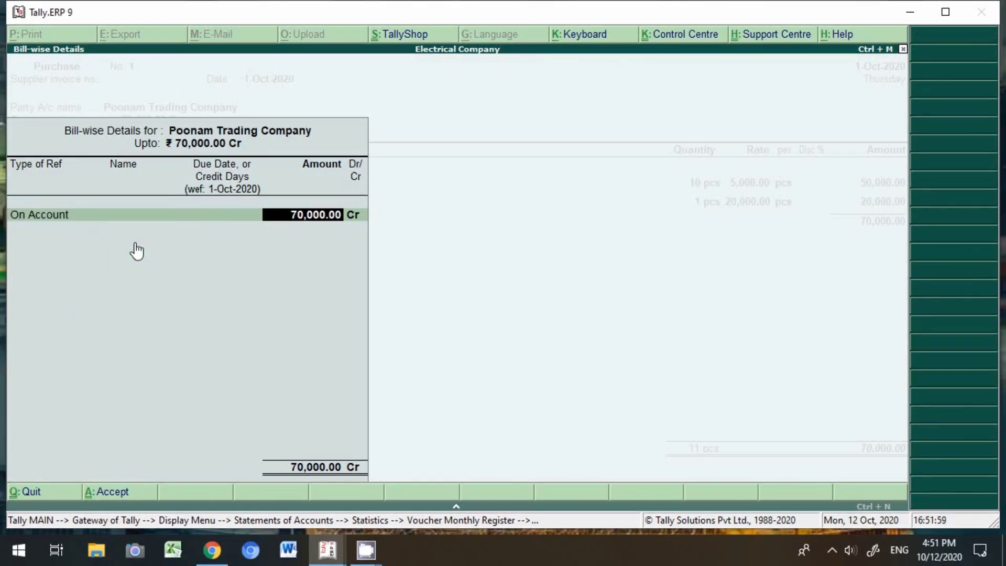
{"action": "key", "text": "BackSpace"}
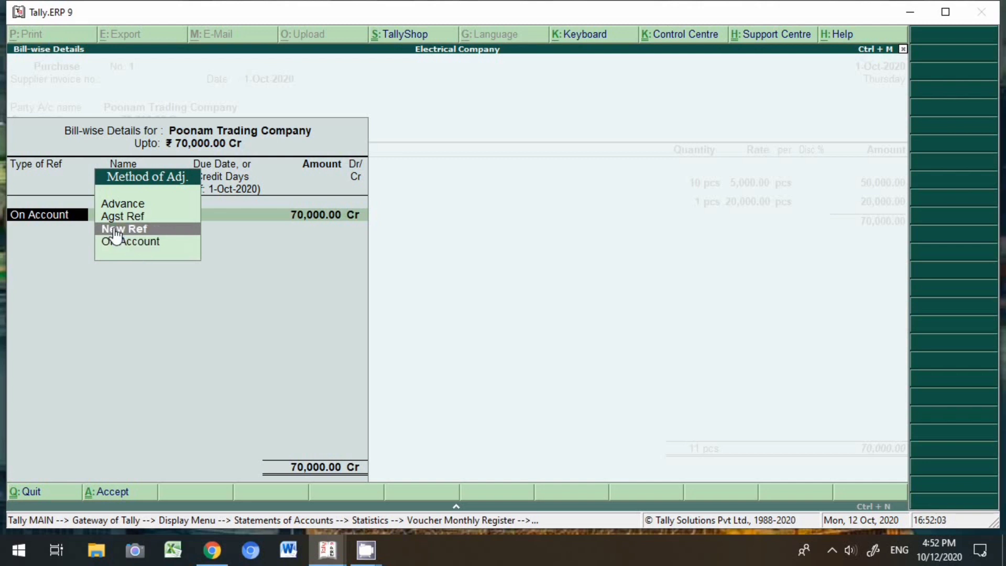
- Set the type of reference to New Ref in Poonam Trading Company's bill-wise details
{"action": "left_click", "coordinate": [120, 228]}
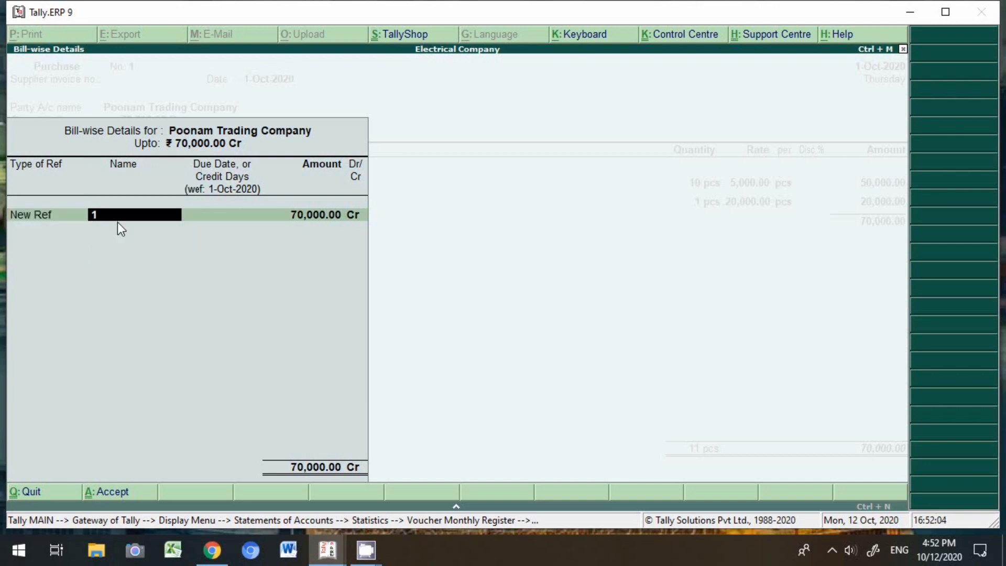
{"action": "key", "text": "BackSpace"}
{"action": "key", "text": "Up"}
{"action": "key", "text": "Up"}
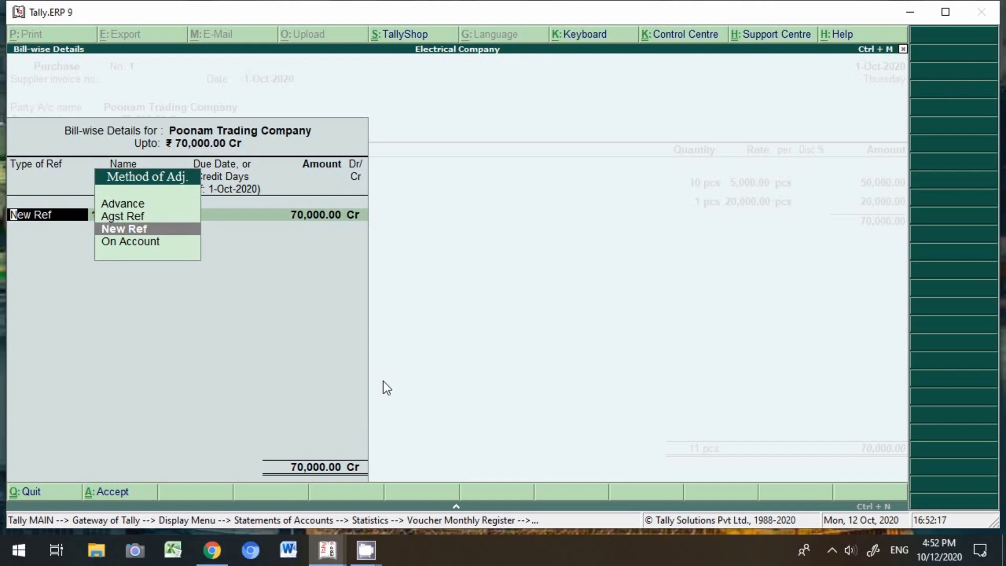
{"action": "key", "text": "Return"}
{"action": "key", "text": "BackSpace"}
{"action": "key", "text": "Up"}
{"action": "left_click", "coordinate": [124, 233]}
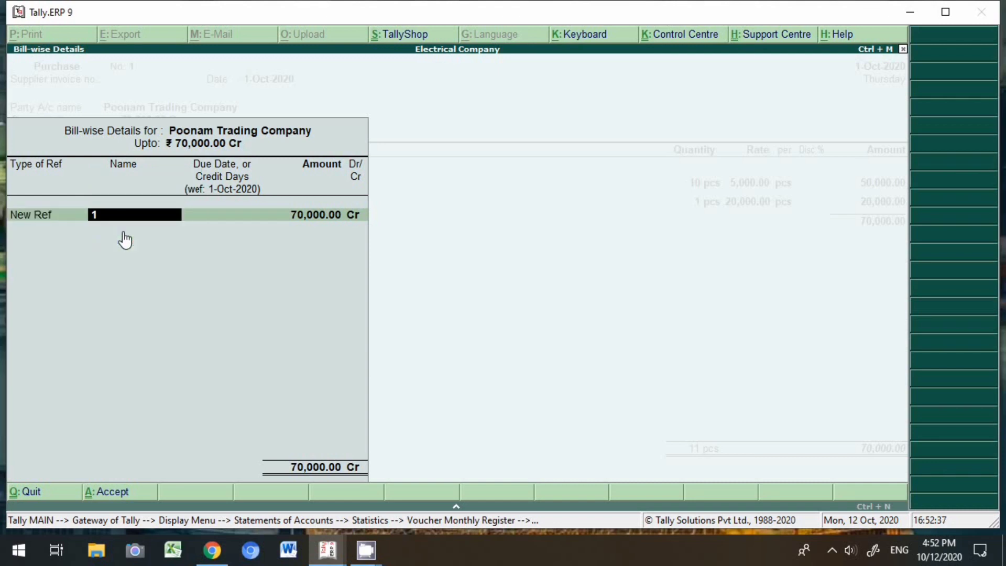
- Accept the bill-wise entry with reference name 1 for 70,000.00 Cr and save purchase voucher no. 1
{"action": "key", "text": "Return"}
{"action": "key", "text": "Return"}
{"action": "key", "text": "Return"}
{"action": "key", "text": "Return"}
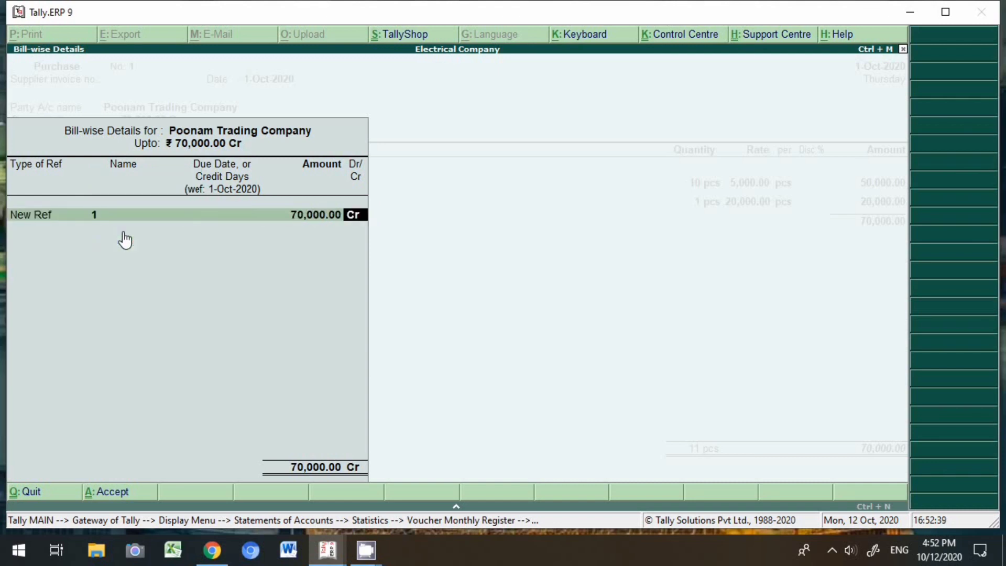
{"action": "key", "text": "Return"}
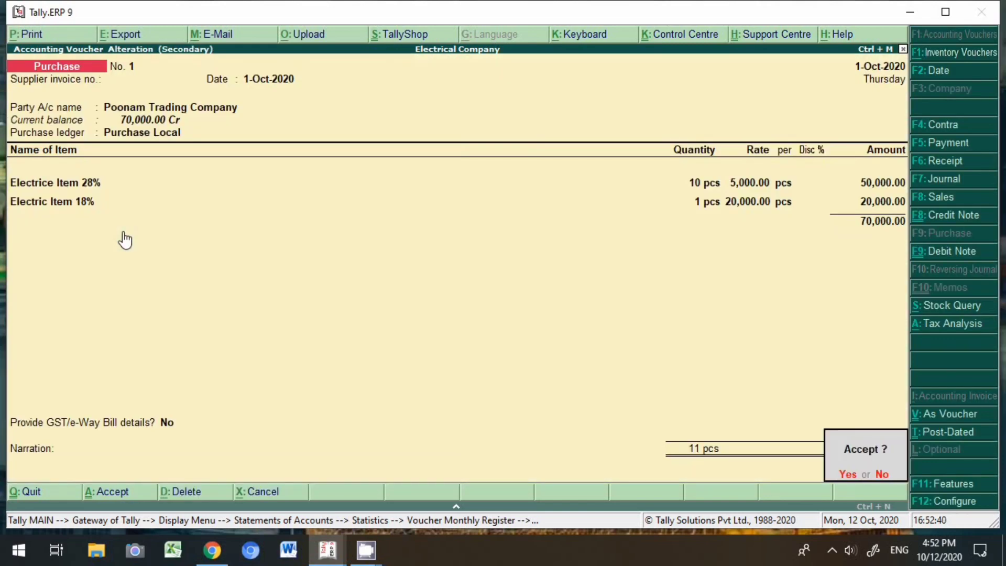
{"action": "key", "text": "Return"}
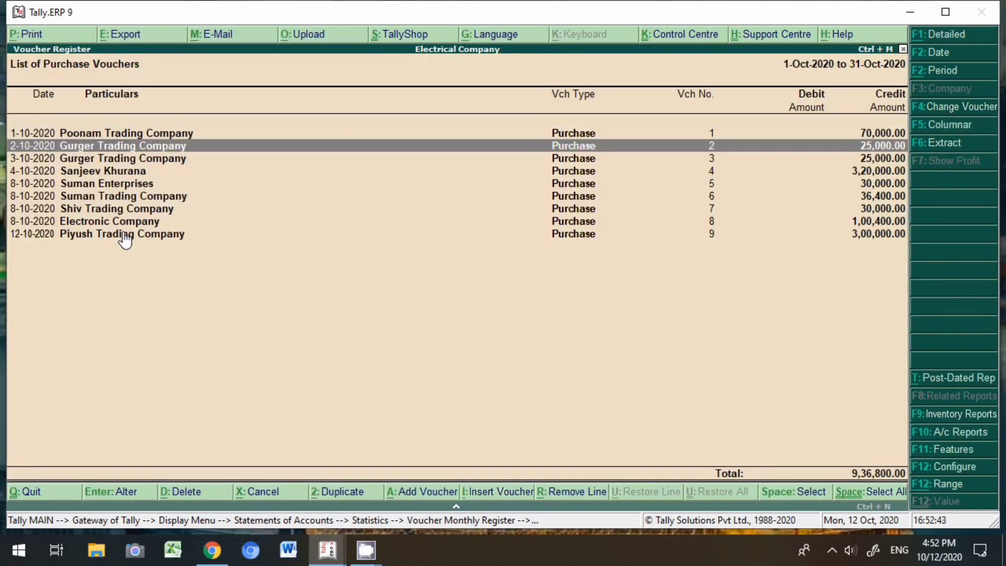
- Open purchase voucher no. 2, check the bill-by-bill setting in Gurger Trading Company's ledger, and leave the ledger unchanged
{"action": "key", "text": "Return"}
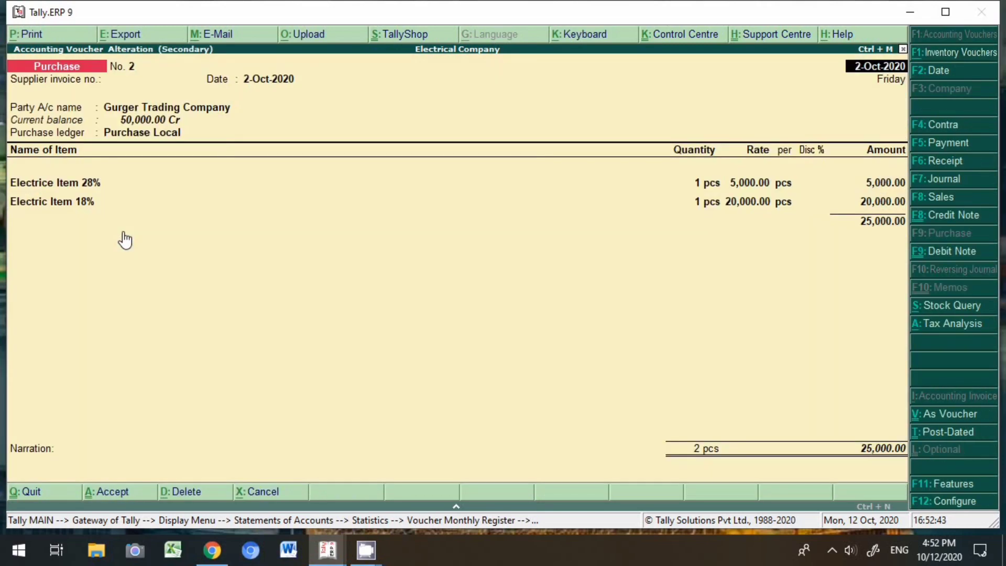
{"action": "left_click", "coordinate": [232, 109]}
{"action": "key", "text": "ctrl+Return"}
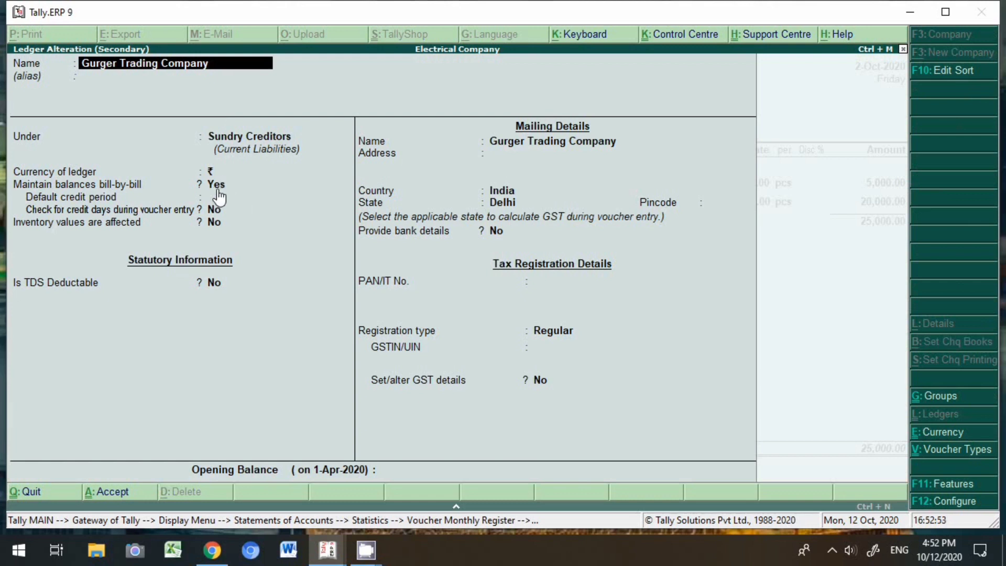
{"action": "key", "text": "Escape"}
{"action": "key", "text": "Escape"}
{"action": "key", "text": "y"}
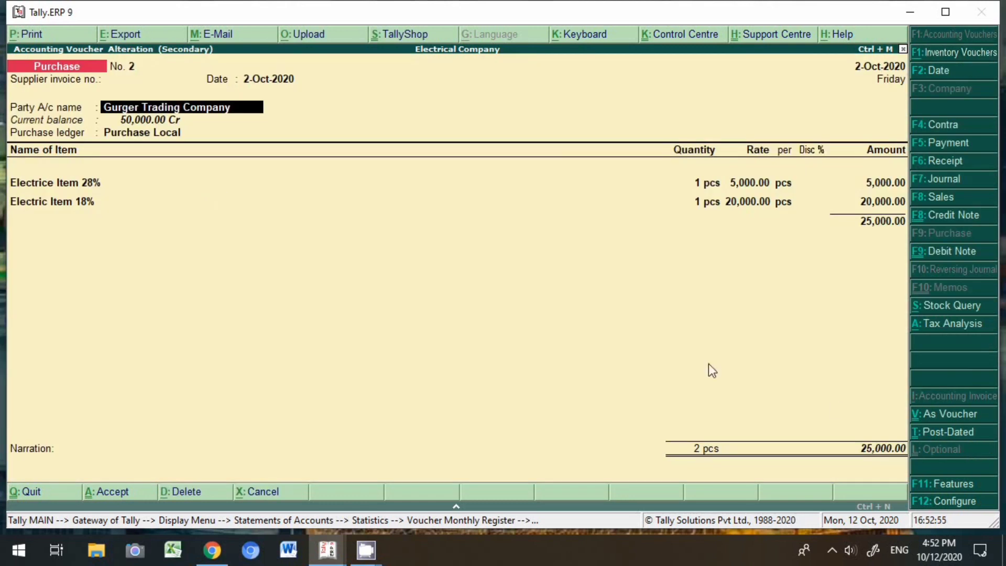
- Accept the bill-wise details of voucher no. 2 as New Ref 2 for 25,000.00 Cr and save the voucher
{"action": "left_click", "coordinate": [889, 454]}
{"action": "key", "text": "Return"}
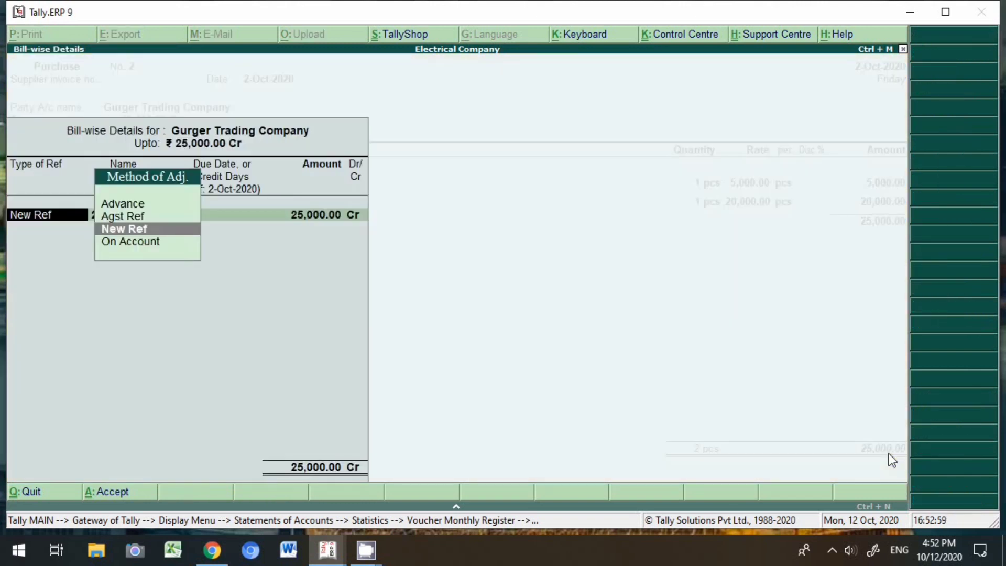
{"action": "key", "text": "Return"}
{"action": "key", "text": "Return"}
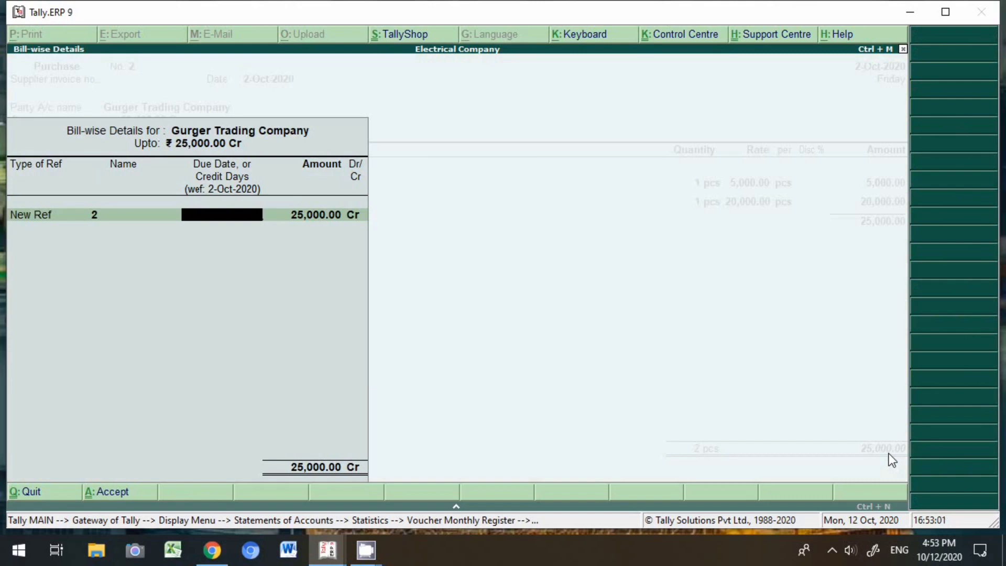
{"action": "key", "text": "Return"}
{"action": "key", "text": "Return"}
{"action": "key", "text": "Return"}
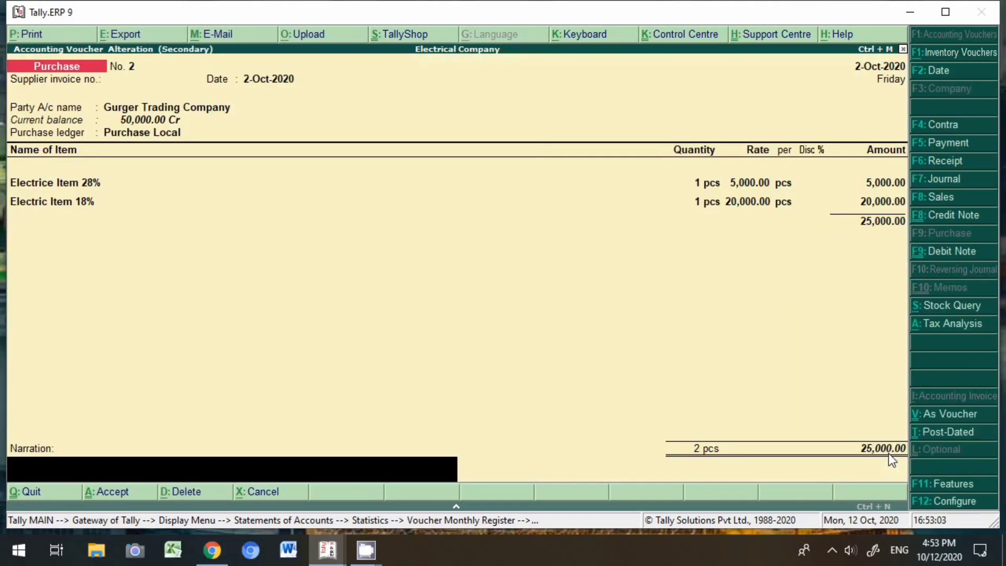
{"action": "key", "text": "Return"}
- Open purchase voucher no. 3, accept its bill-wise details as New Ref 3 for 25,000.00 Cr, and save the voucher
{"action": "key", "text": "Down"}
{"action": "key", "text": "Return"}
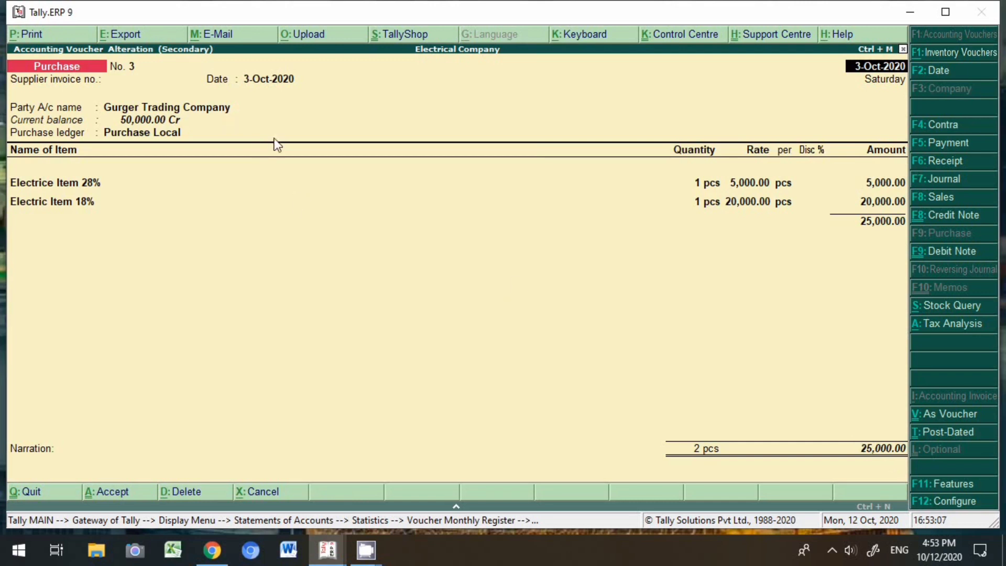
{"action": "left_click", "coordinate": [871, 450]}
{"action": "key", "text": "Return"}
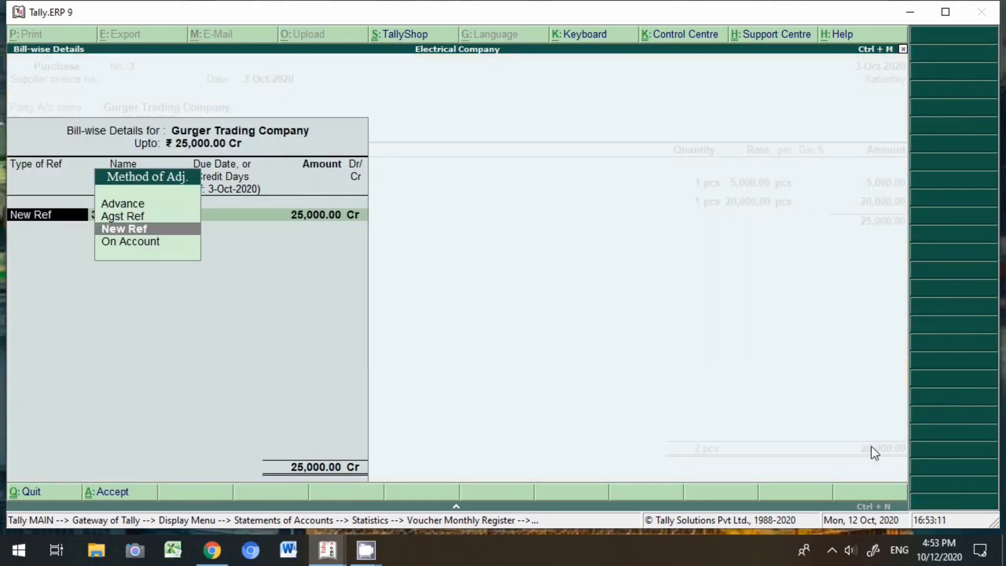
{"action": "key", "text": "Return"}
{"action": "key", "text": "Return"}
{"action": "key", "text": "Return"}
{"action": "key", "text": "Return"}
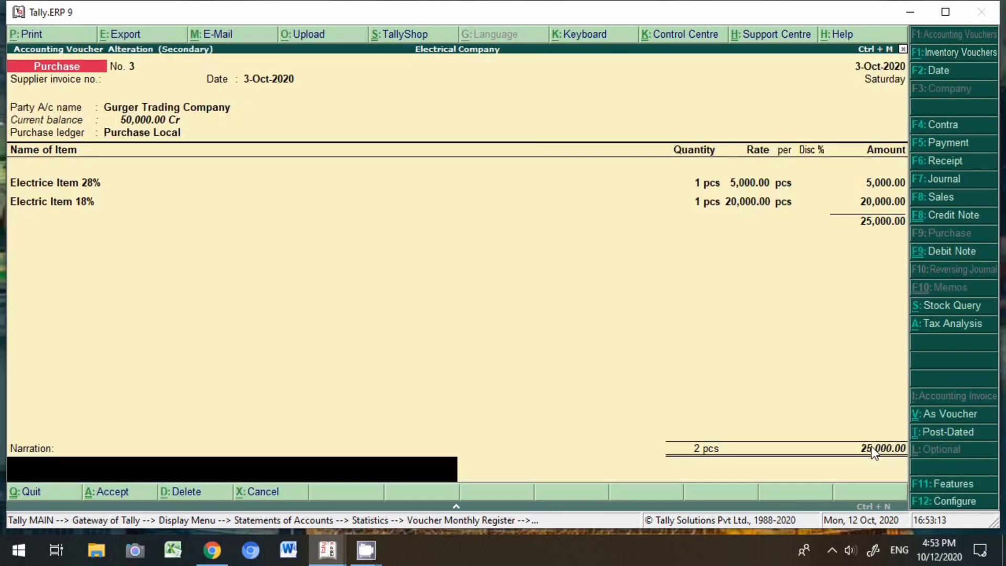
{"action": "key", "text": "Return"}
{"action": "key", "text": "Return"}
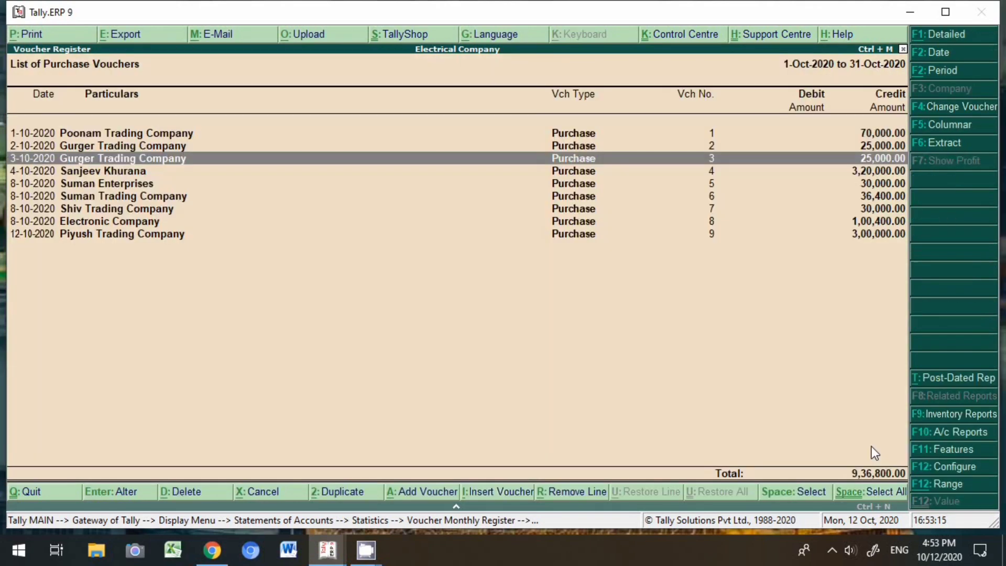
- Open purchase voucher no. 4, check the bill-by-bill setting in the supplier's ledger, and leave the ledger unchanged
{"action": "key", "text": "Down"}
{"action": "key", "text": "Return"}
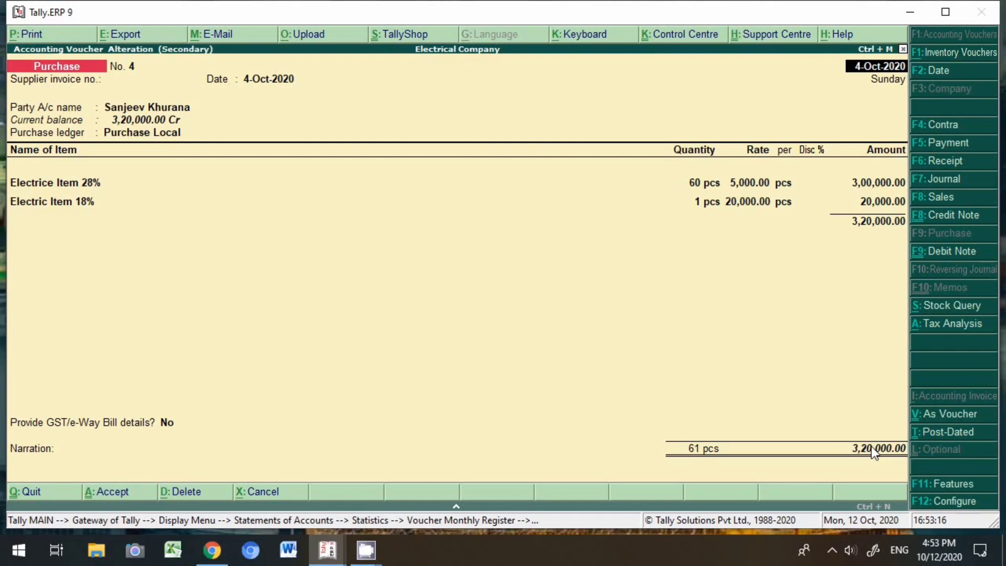
{"action": "left_click", "coordinate": [188, 109]}
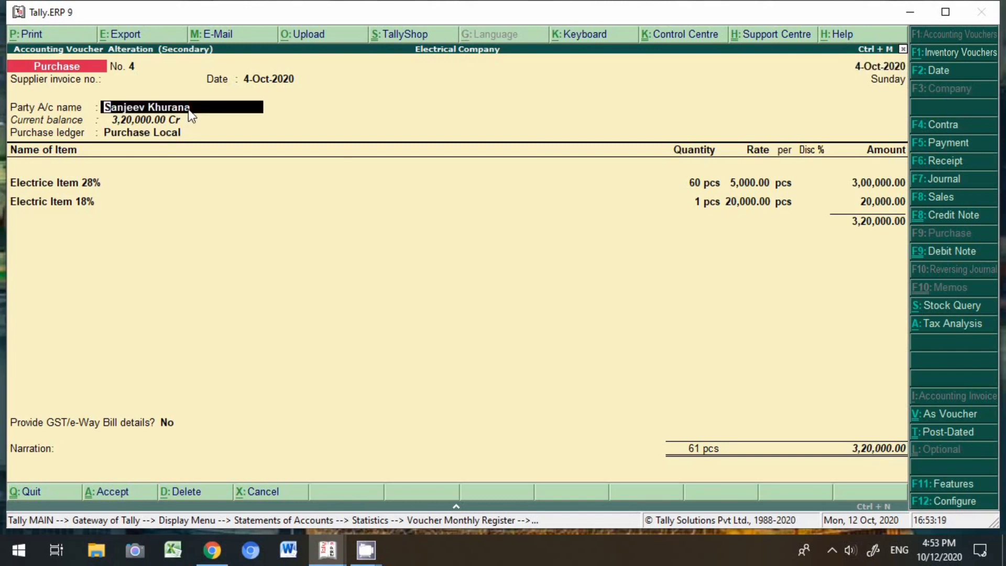
{"action": "key", "text": "ctrl+Return"}
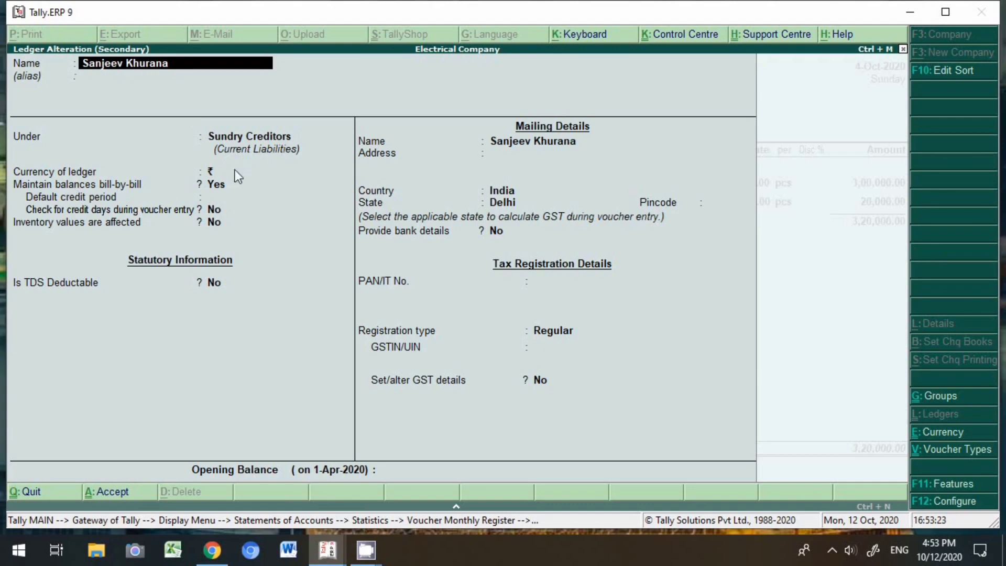
{"action": "left_click", "coordinate": [209, 194]}
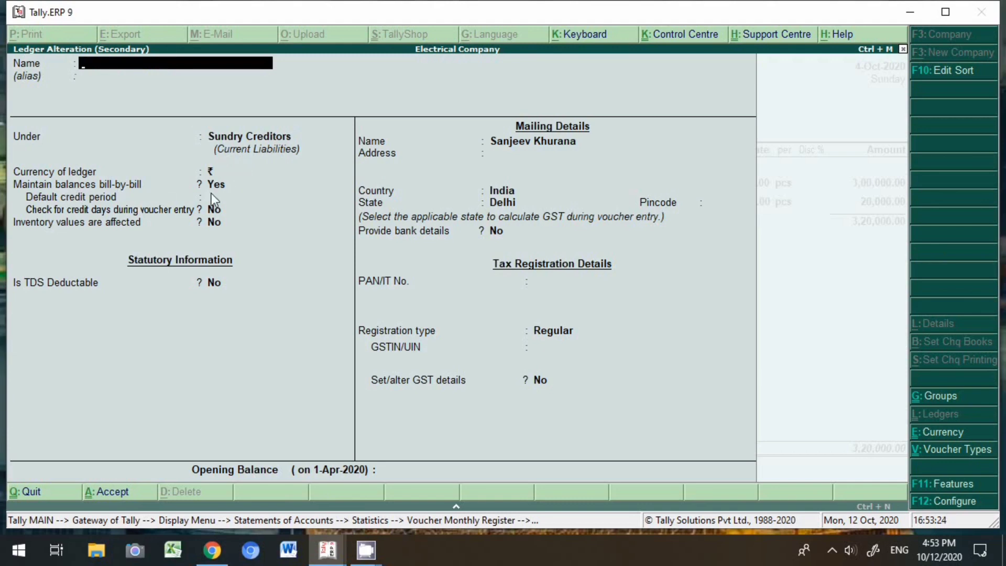
{"action": "key", "text": "Escape"}
- Accept the bill-wise details of voucher no. 4 as New Ref for 3,20,000.00 Cr and save the voucher
{"action": "key", "text": "Return"}
{"action": "left_click", "coordinate": [836, 449]}
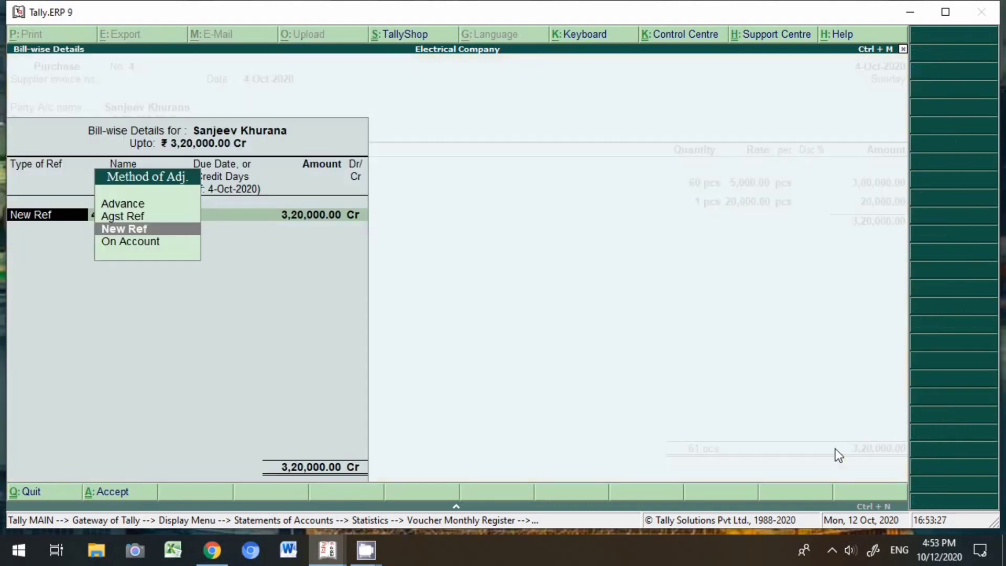
{"action": "key", "text": "Return"}
{"action": "key", "text": "Return"}
{"action": "key", "text": "Return"}
{"action": "key", "text": "Return"}
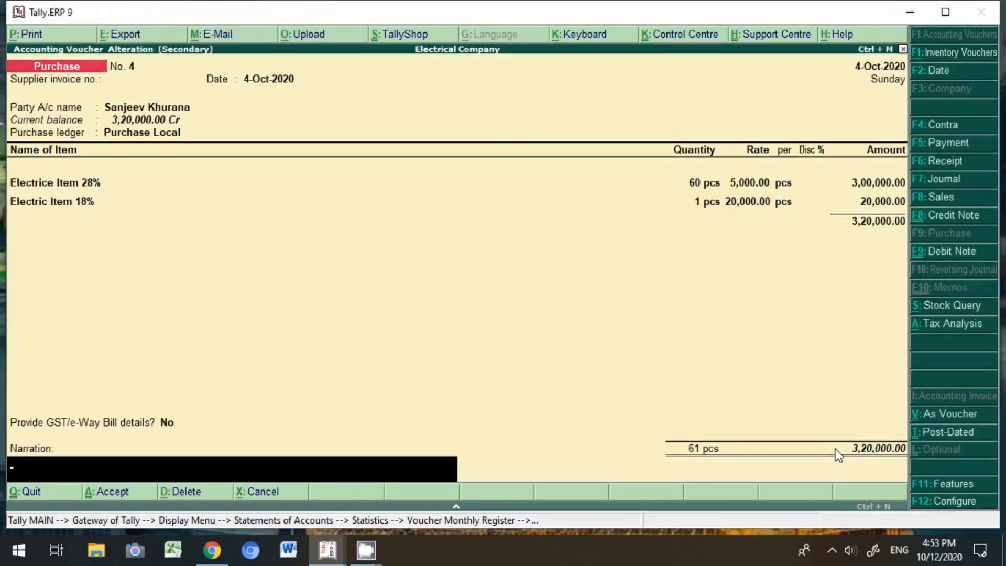
{"action": "key", "text": "Return"}
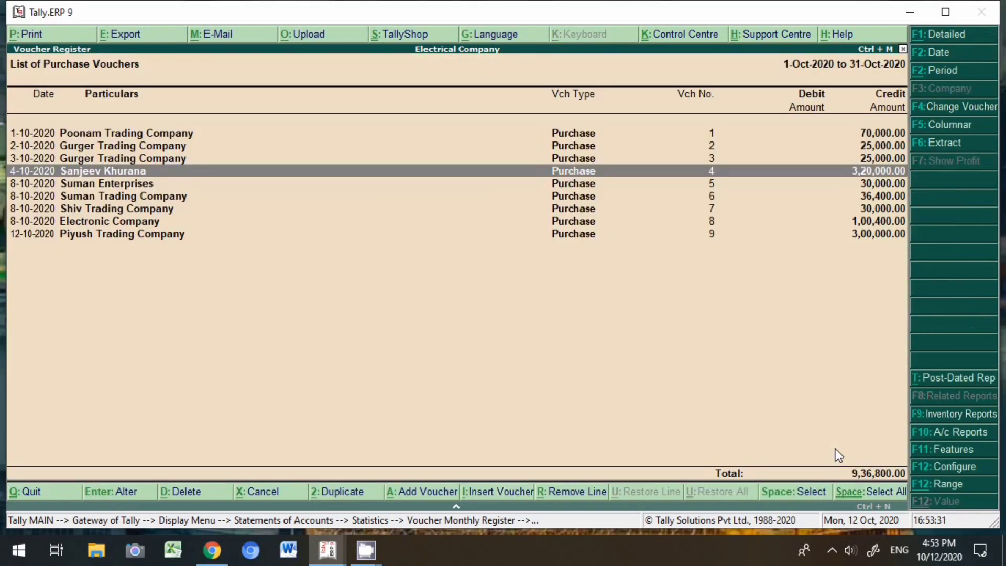
- Open purchase voucher no. 5, check the bill-by-bill setting in Suman Enterprises' ledger, and leave the ledger unchanged
{"action": "key", "text": "Down"}
{"action": "key", "text": "Return"}
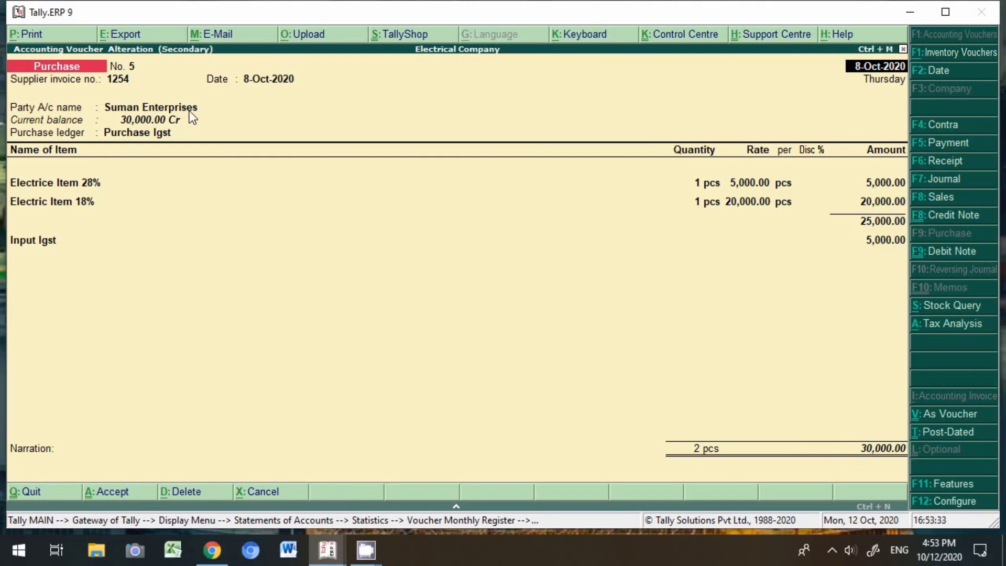
{"action": "key", "text": "Return"}
{"action": "key", "text": "Return"}
{"action": "key", "text": "Return"}
{"action": "key", "text": "ctrl+Return"}
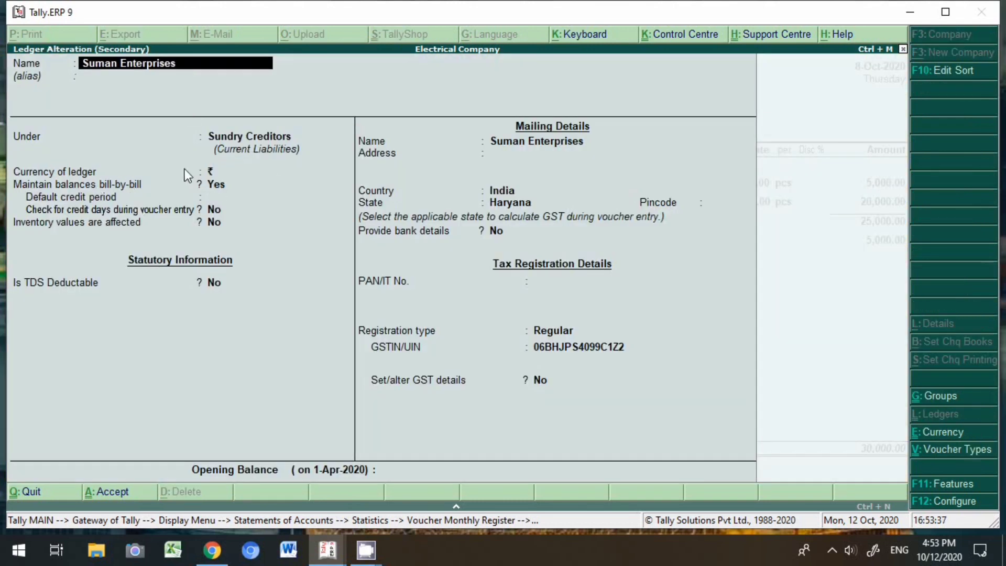
{"action": "key", "text": "Escape"}
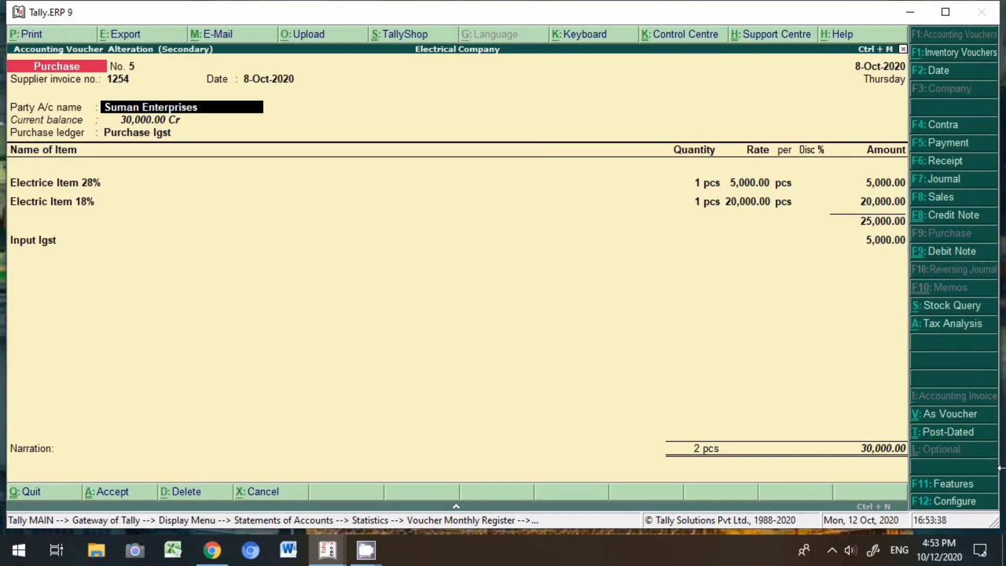
- Accept the bill-wise details of voucher no. 5 as New Ref for 30,000.00 Cr and save the voucher
{"action": "left_click", "coordinate": [897, 449]}
{"action": "key", "text": "Return"}
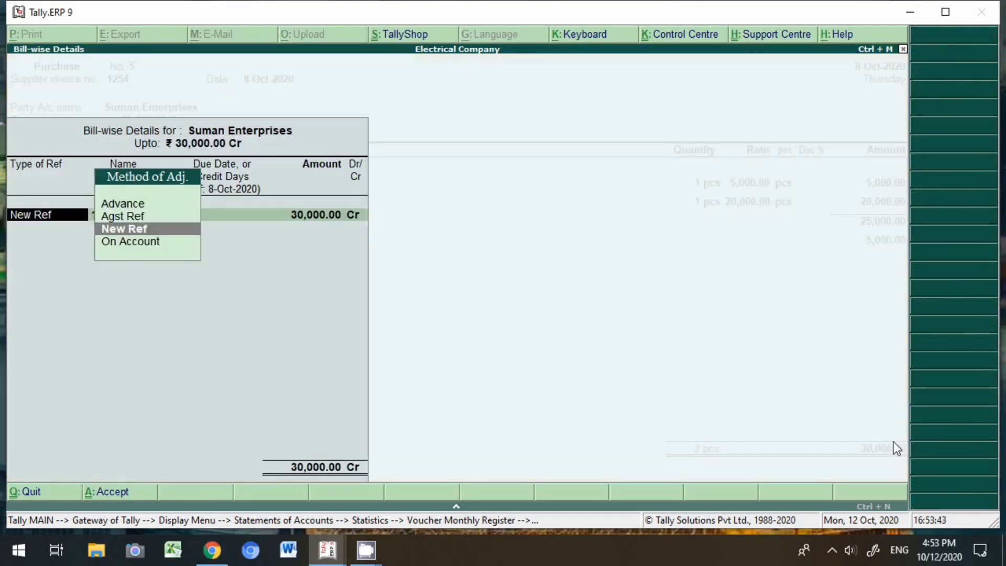
{"action": "key", "text": "Up"}
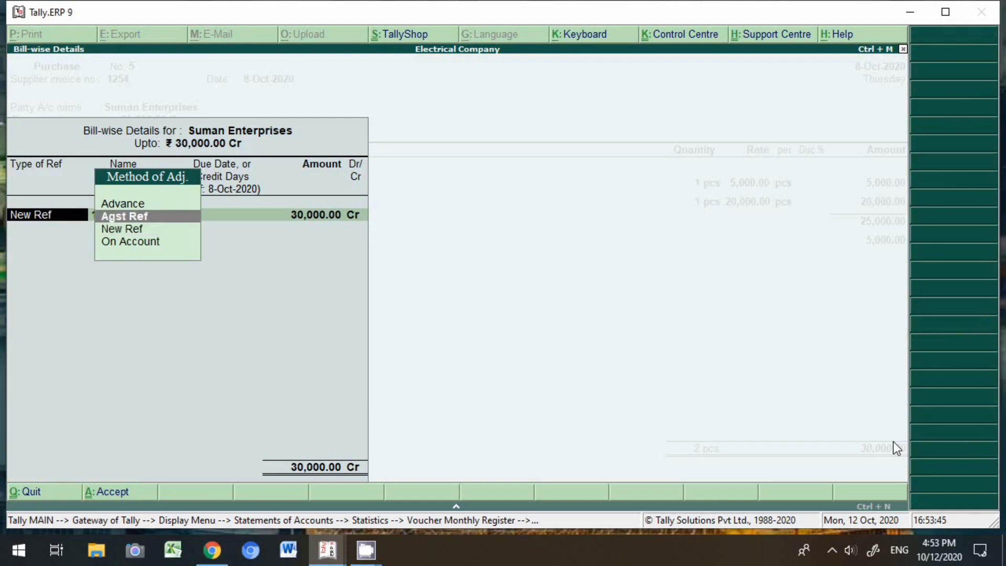
{"action": "key", "text": "Down"}
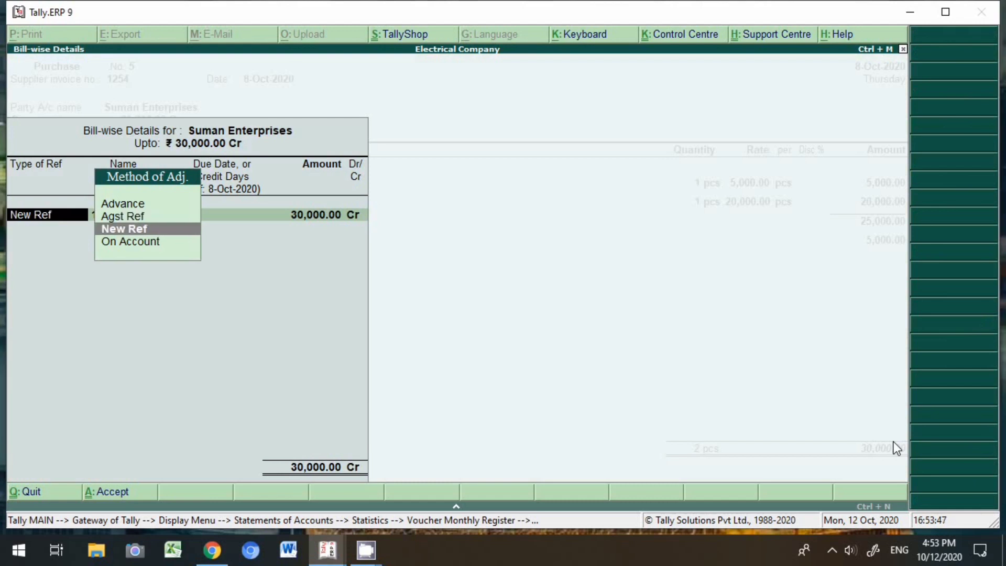
{"action": "key", "text": "Return"}
{"action": "key", "text": "Return"}
{"action": "key", "text": "Return"}
{"action": "key", "text": "Return"}
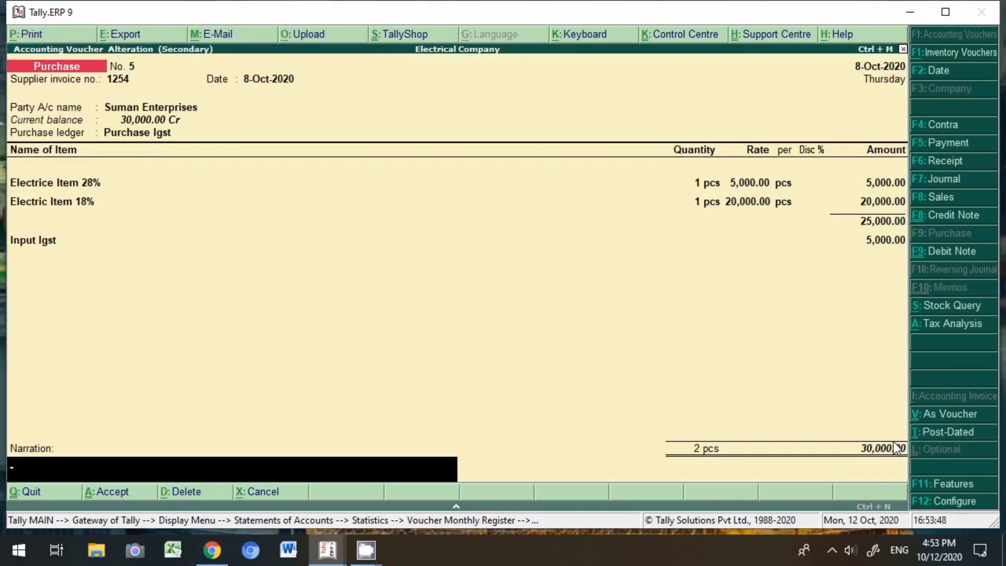
{"action": "key", "text": "ctrl+a"}
- Open purchase voucher no. 6, check the bill-by-bill setting in Suman Trading Company's ledger, and leave the ledger unchanged
{"action": "key", "text": "Down"}
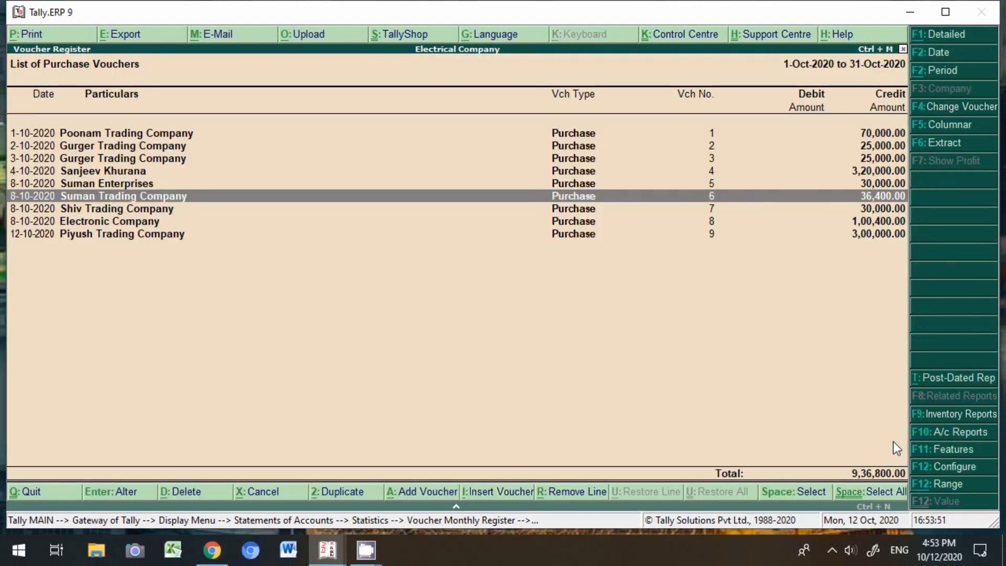
{"action": "key", "text": "Return"}
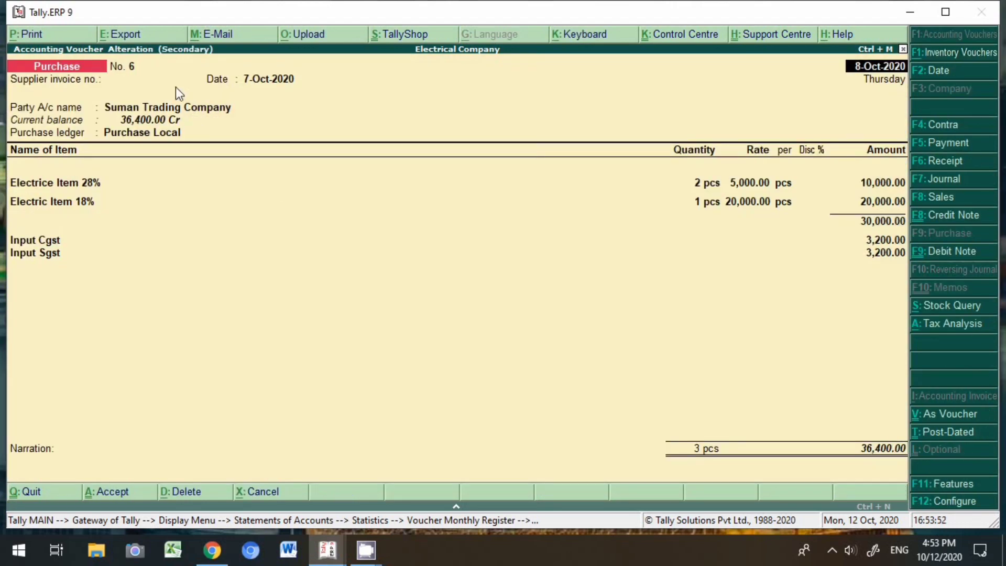
{"action": "left_click", "coordinate": [222, 108]}
{"action": "key", "text": "ctrl+Return"}
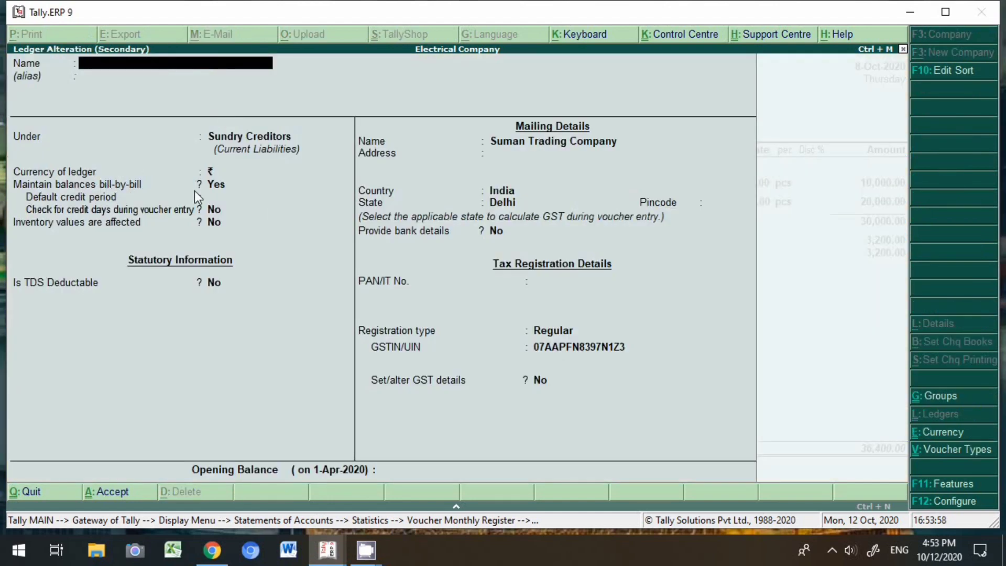
{"action": "key", "text": "Escape"}
{"action": "key", "text": "y"}
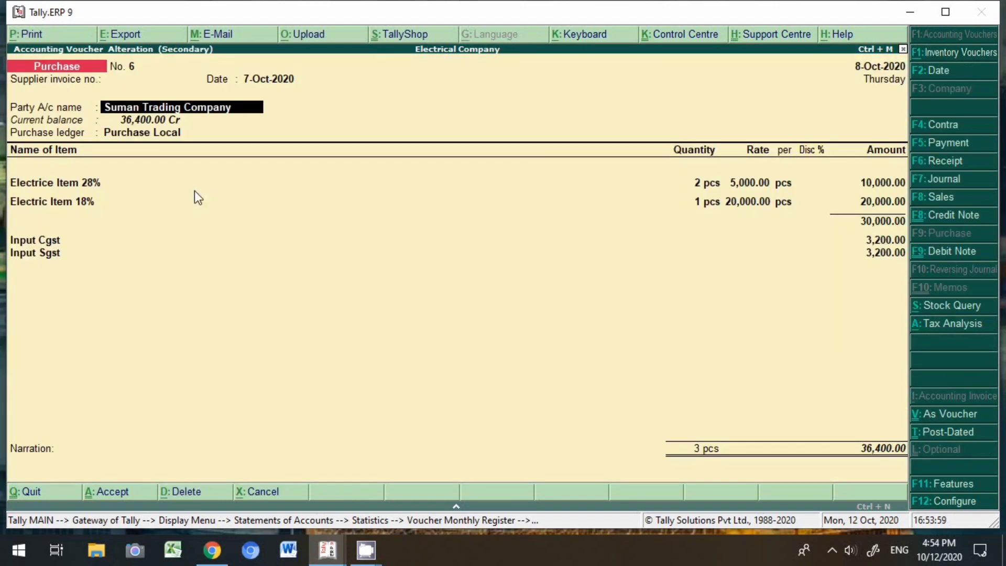
- Accept the bill-wise details of voucher no. 6 as New Ref 2 for 36,400.00 Cr and save the voucher
{"action": "left_click", "coordinate": [902, 448]}
{"action": "key", "text": "Return"}
{"action": "key", "text": "Return"}
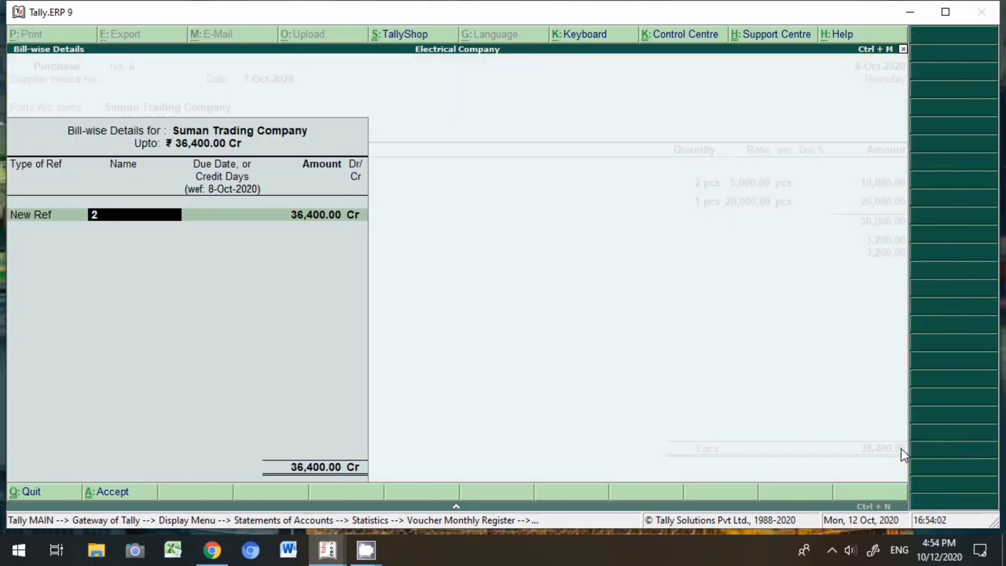
{"action": "key", "text": "ctrl+a"}
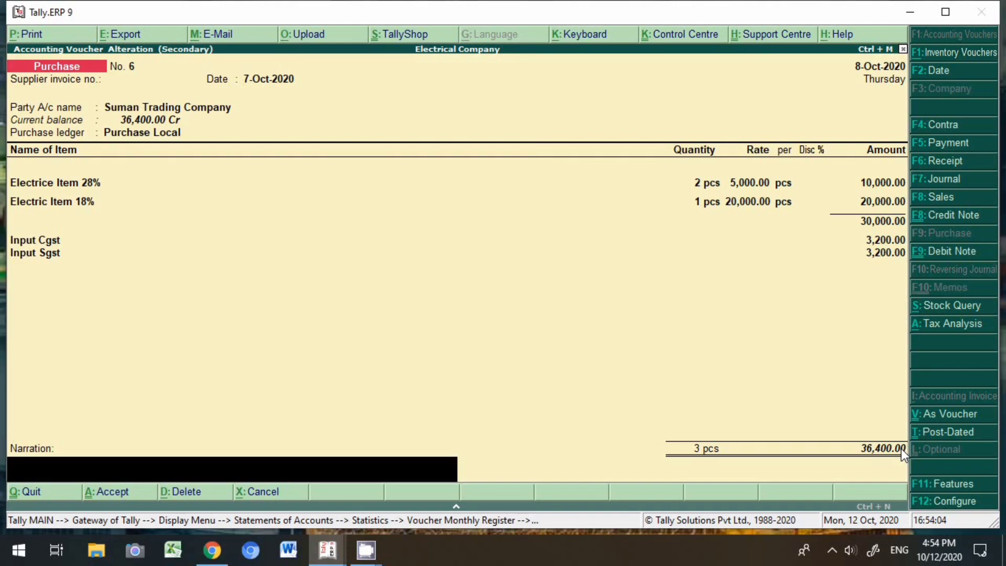
{"action": "key", "text": "ctrl+a"}
- Open purchase voucher no. 7, check the bill-by-bill setting in Shiv Trading Company's ledger, and leave the ledger unchanged
{"action": "key", "text": "Return"}
{"action": "left_click", "coordinate": [200, 104]}
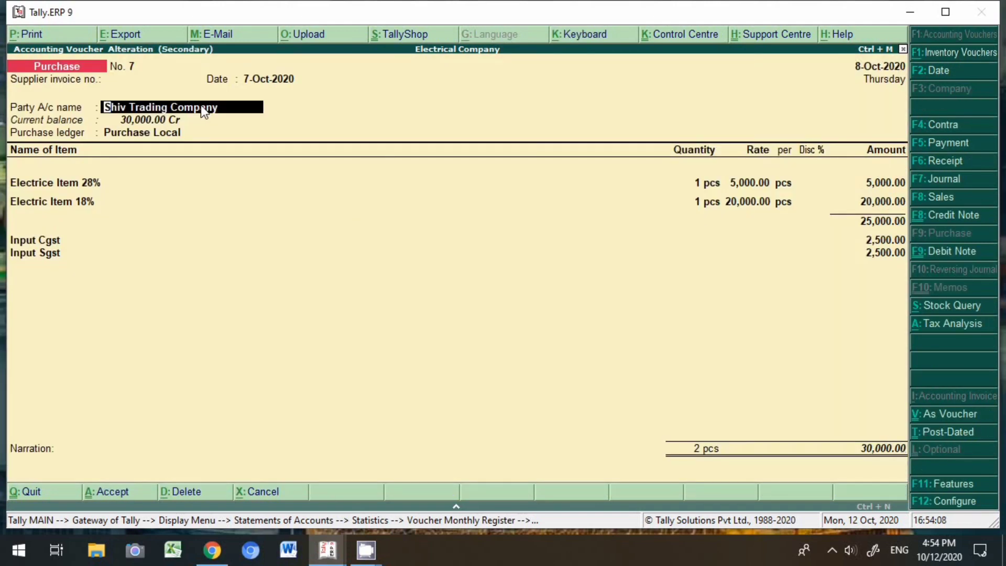
{"action": "key", "text": "ctrl+Return"}
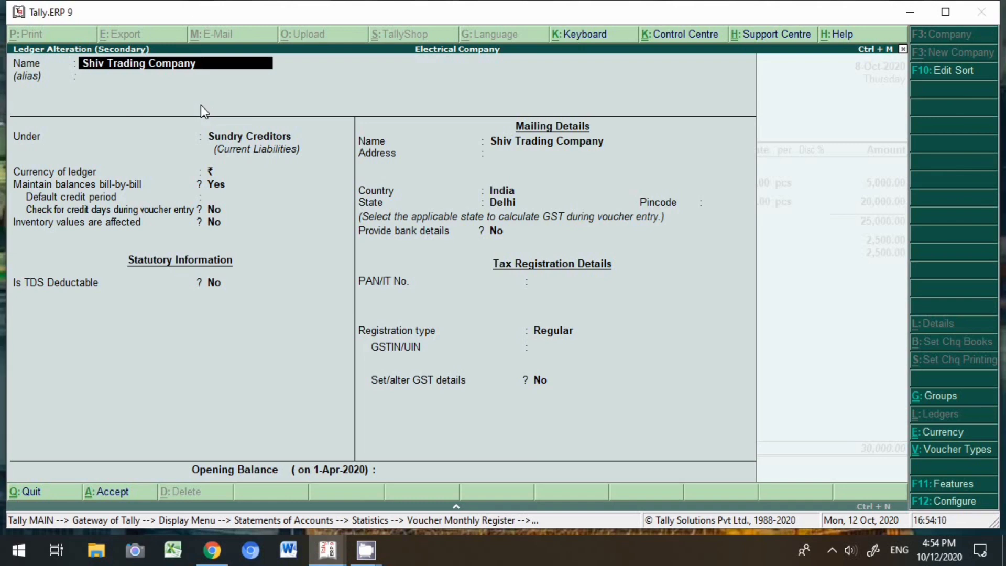
{"action": "key", "text": "BackSpace"}
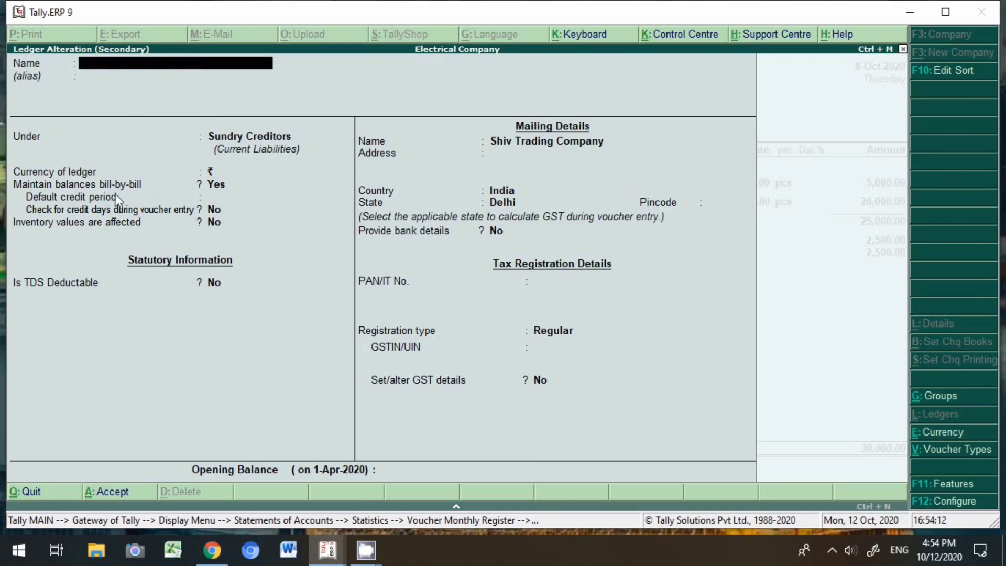
{"action": "key", "text": "Escape"}
- Accept the bill-wise details of voucher no. 7 as New Ref for 30,000.00 Cr with the prefilled reference name
{"action": "left_click", "coordinate": [866, 450]}
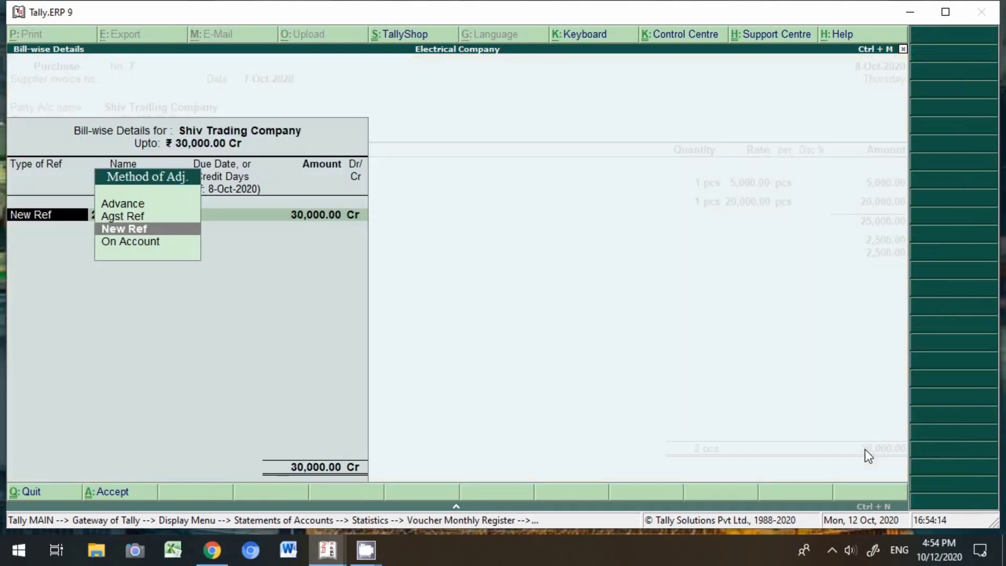
{"action": "key", "text": "Return"}
{"action": "key", "text": "ctrl+a"}
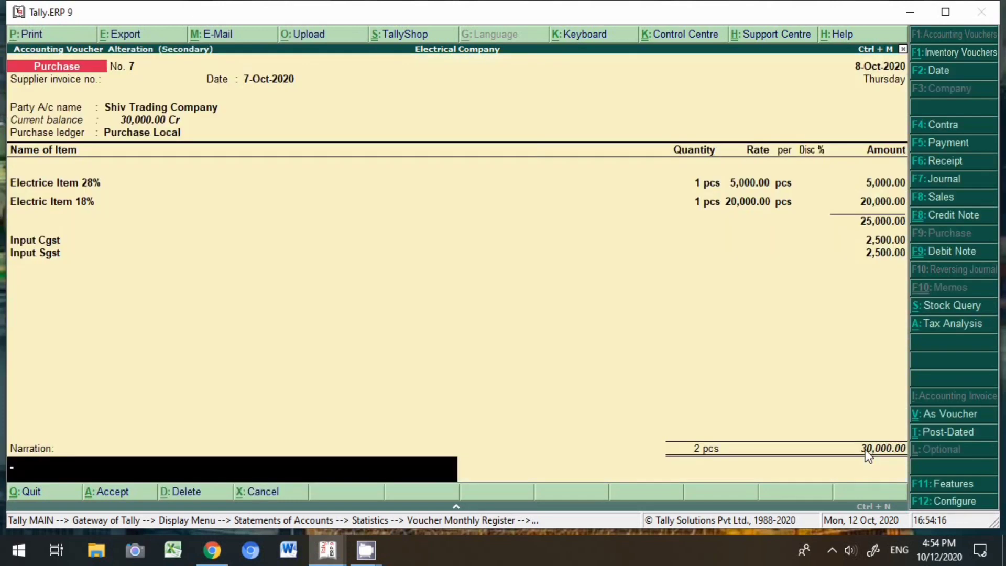
- Reopen voucher no. 7's bill-wise details, clear the prefilled reference name, accept the New Ref for 30,000.00 Cr, and save the voucher
{"action": "left_click", "coordinate": [869, 451]}
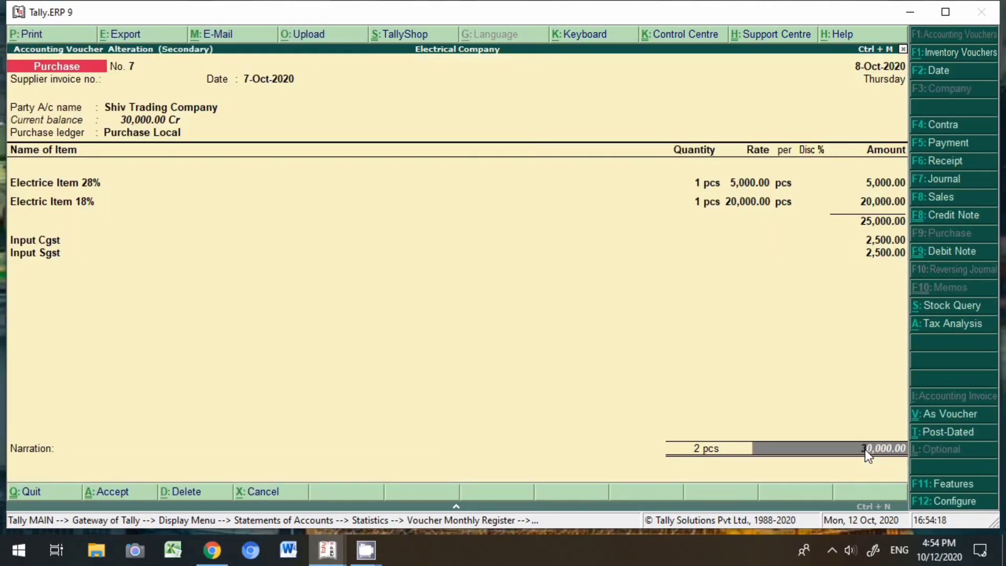
{"action": "key", "text": "Return"}
{"action": "key", "text": "Delete"}
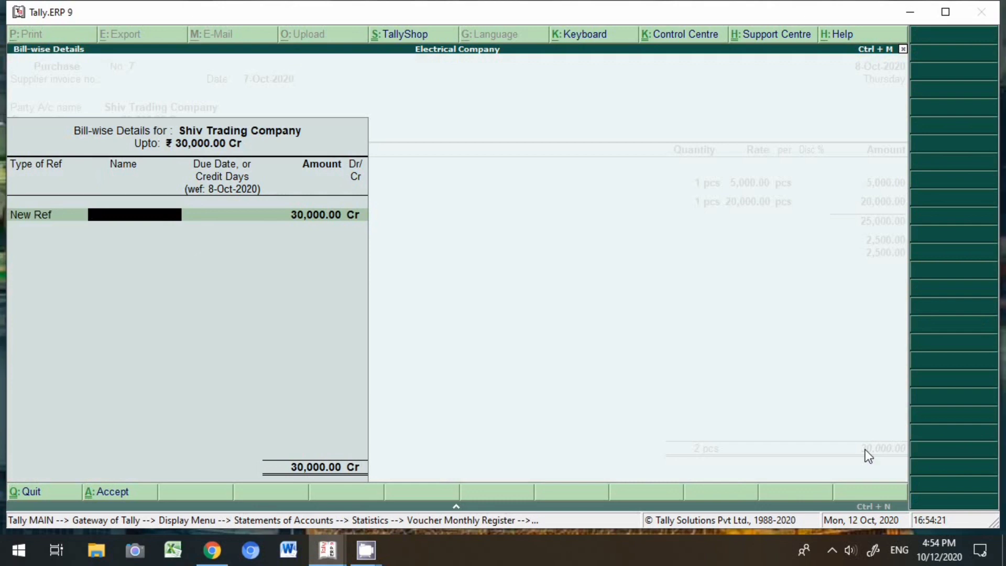
{"action": "key", "text": "BackSpace"}
{"action": "key", "text": "Return"}
{"action": "key", "text": "Return"}
{"action": "key", "text": "Return"}
{"action": "key", "text": "Return"}
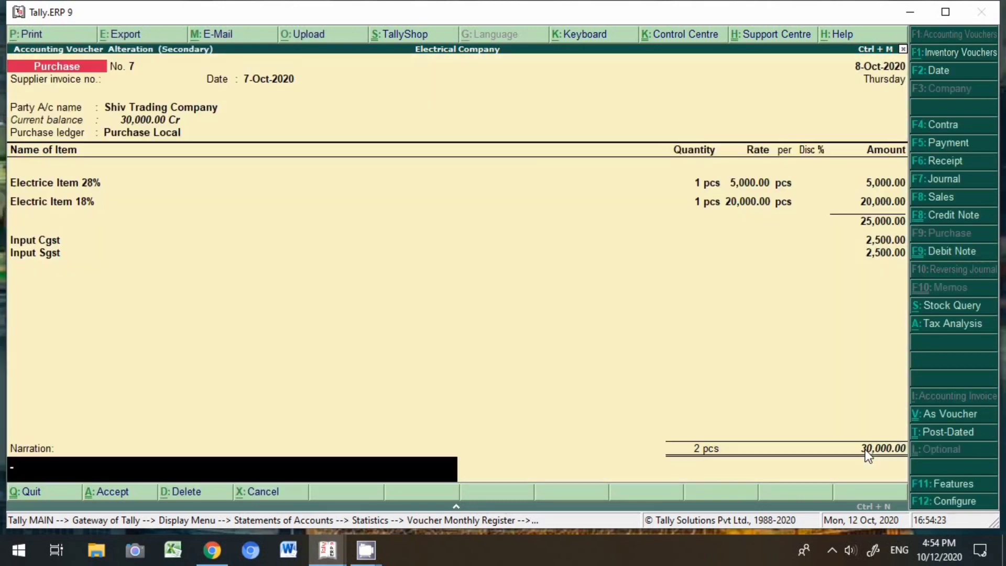
{"action": "type", "text": "a"}
{"action": "key", "text": "ctrl+a"}
- Open purchase voucher no. 8, record its bill-wise details as New Ref 8 for 1,00,400.00 Cr, and save the voucher
{"action": "key", "text": "Down"}
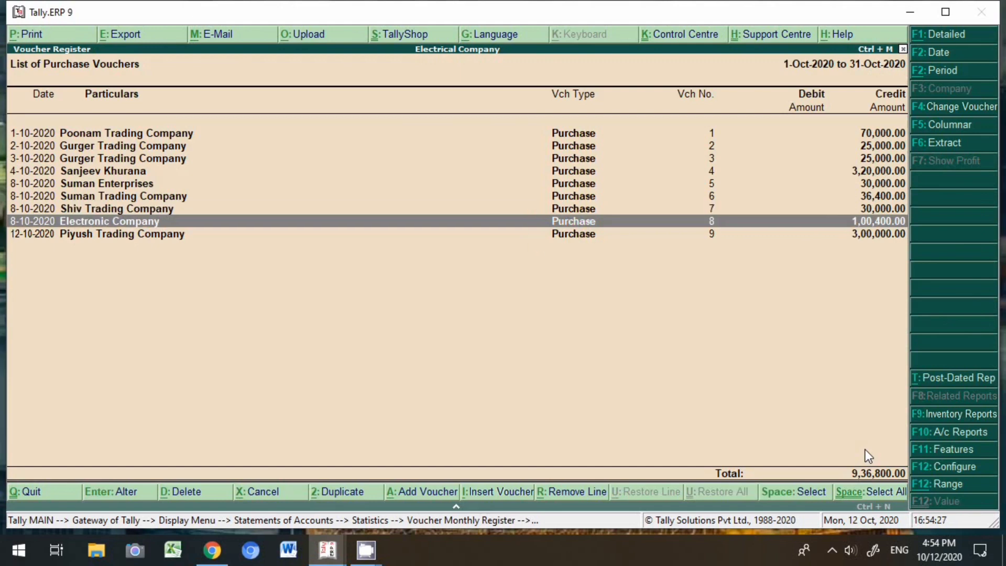
{"action": "key", "text": "Return"}
{"action": "key", "text": "Return"}
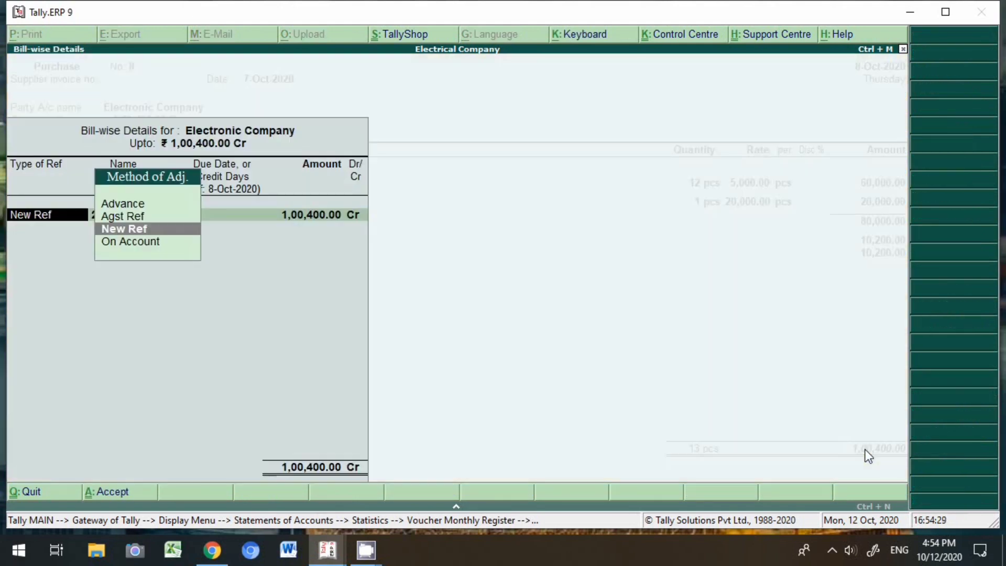
{"action": "key", "text": "Return"}
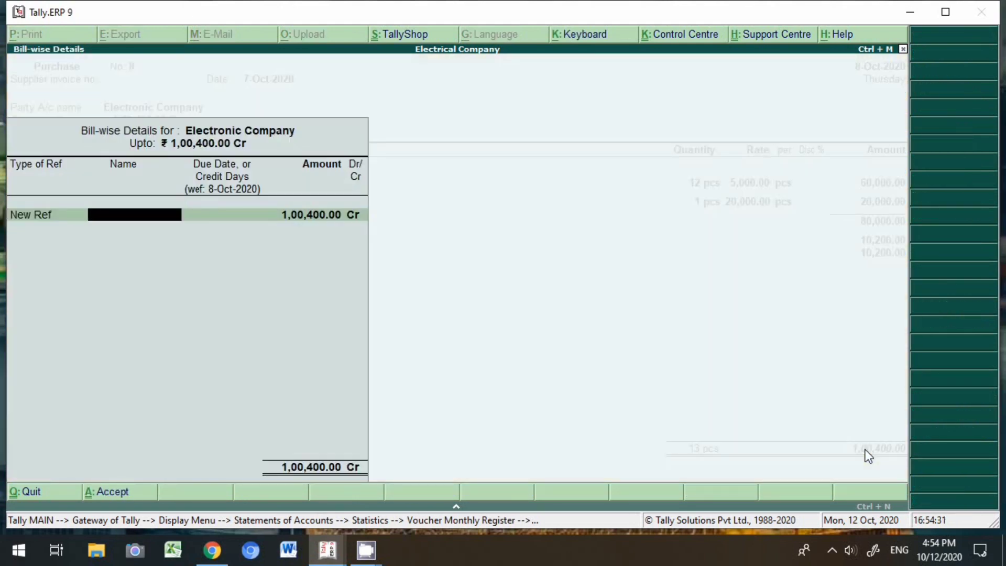
{"action": "type", "text": "8"}
{"action": "key", "text": "Return"}
{"action": "key", "text": "Return"}
{"action": "key", "text": "Return"}
{"action": "key", "text": "Return"}
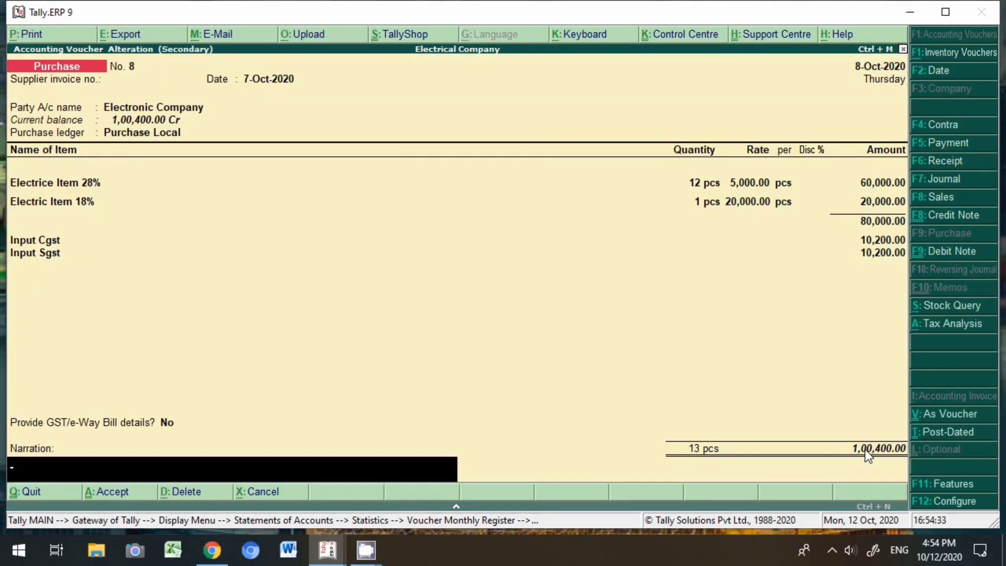
{"action": "key", "text": "ctrl+a"}
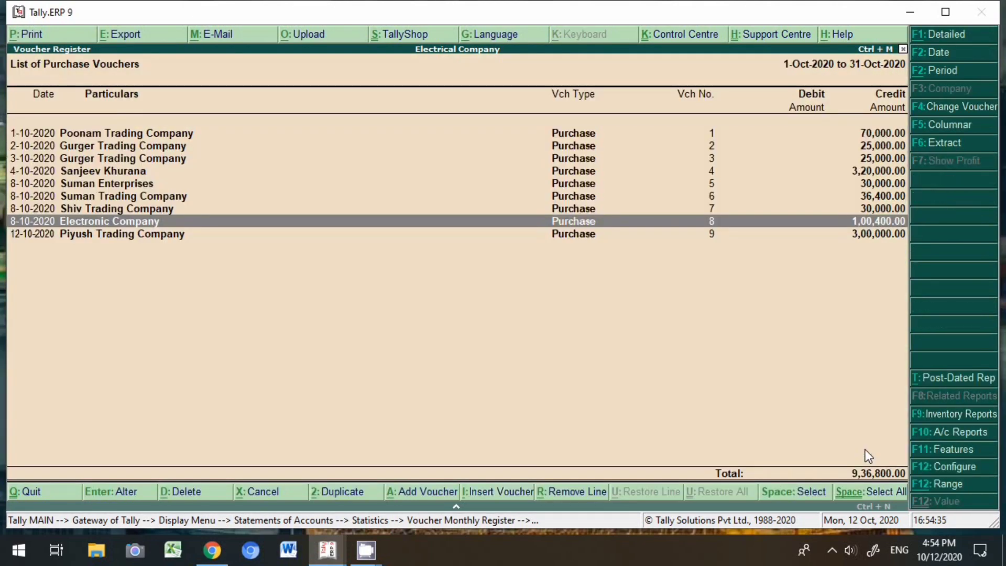
- Open purchase voucher no. 9, record its bill-wise details as New Ref 9 for 3,00,000.00 Cr, and save the voucher
{"action": "key", "text": "Down"}
{"action": "key", "text": "Return"}
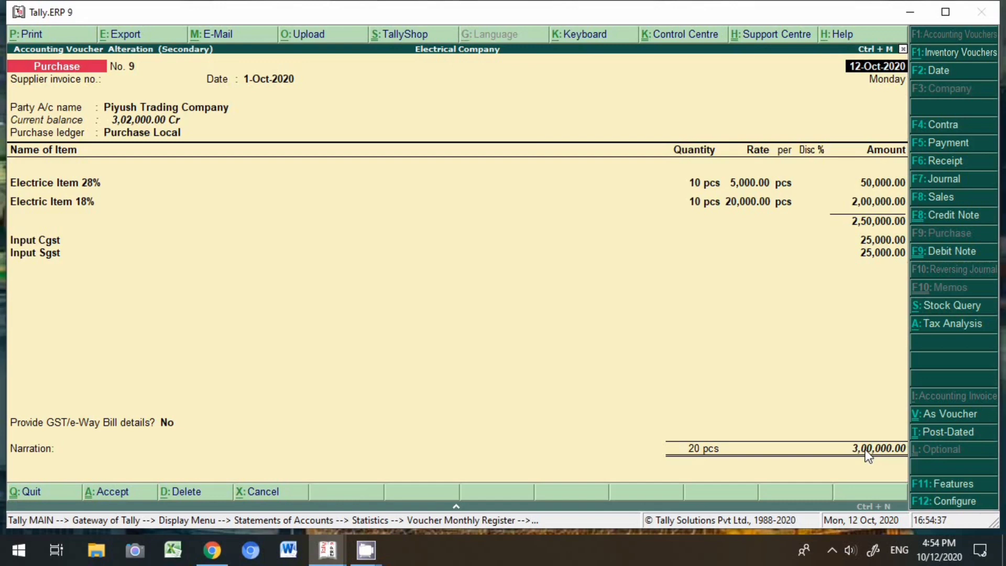
{"action": "left_click", "coordinate": [866, 451]}
{"action": "key", "text": "Return"}
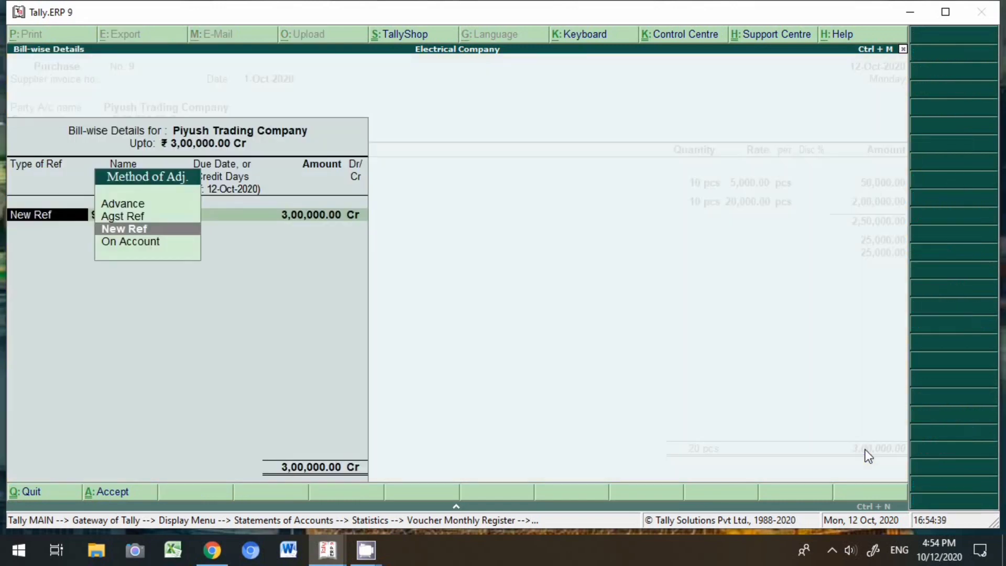
{"action": "key", "text": "Return"}
{"action": "key", "text": "Return"}
{"action": "key", "text": "Return"}
{"action": "key", "text": "Return"}
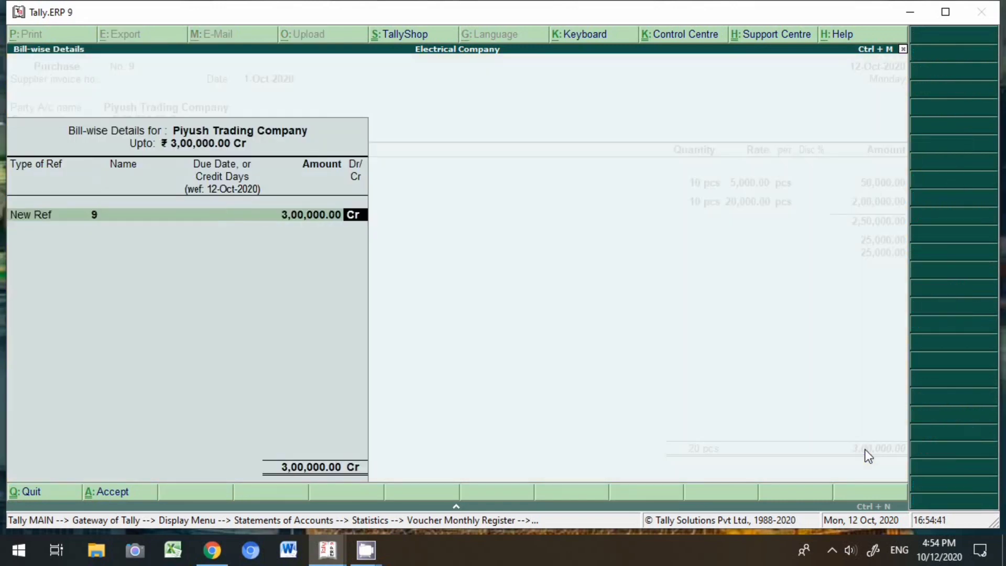
{"action": "key", "text": "Return"}
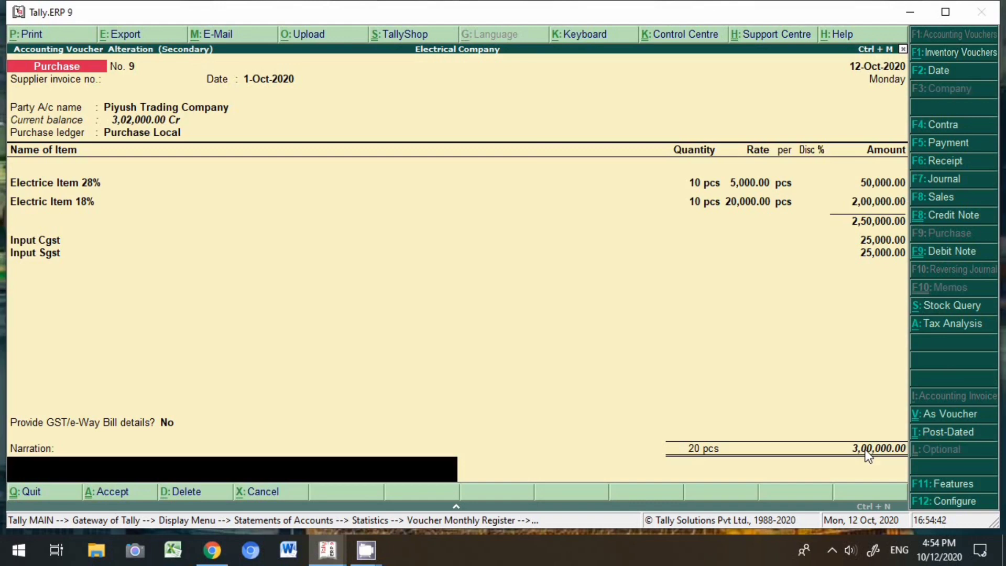
{"action": "key", "text": "ctrl+a"}
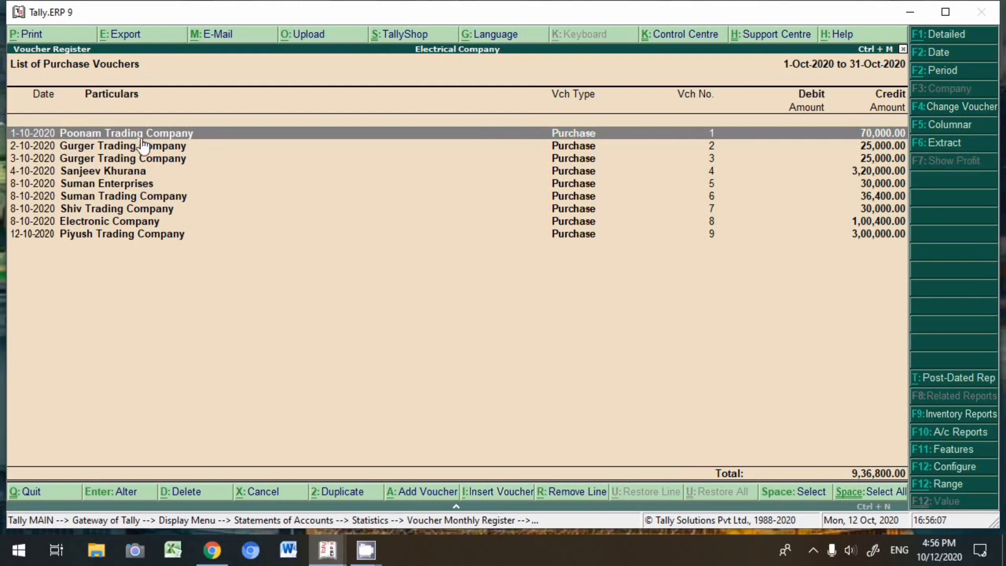
- Review the captured list of October purchase vouchers in the Word document, and return to the Tally voucher register
{"action": "left_click", "coordinate": [288, 551]}
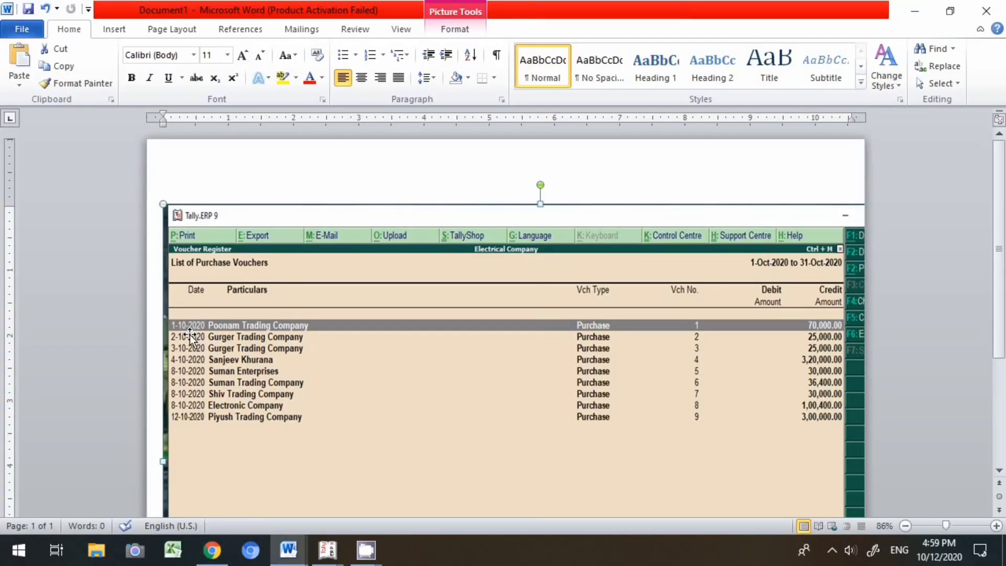
{"action": "left_click", "coordinate": [327, 550]}
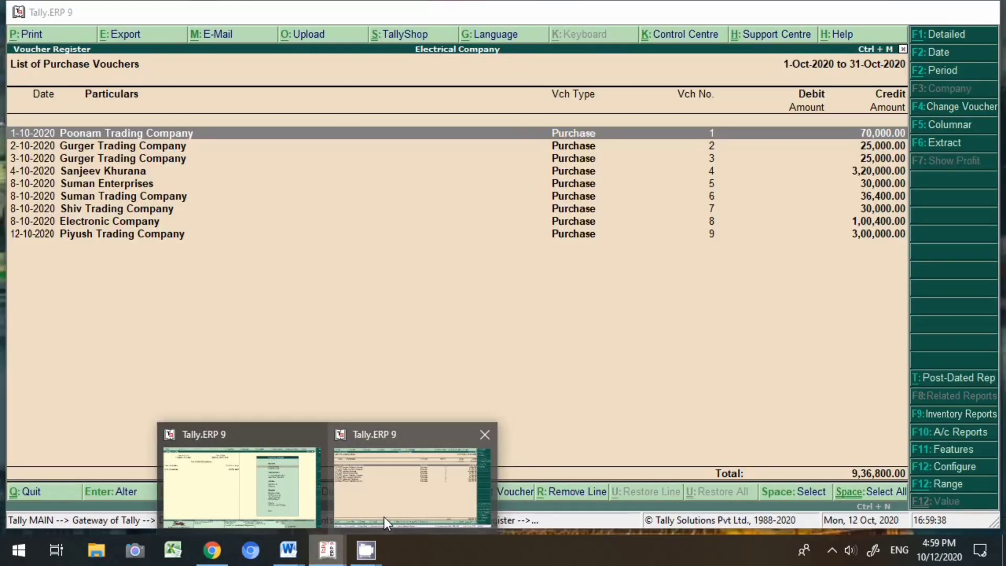
{"action": "left_click", "coordinate": [384, 517]}
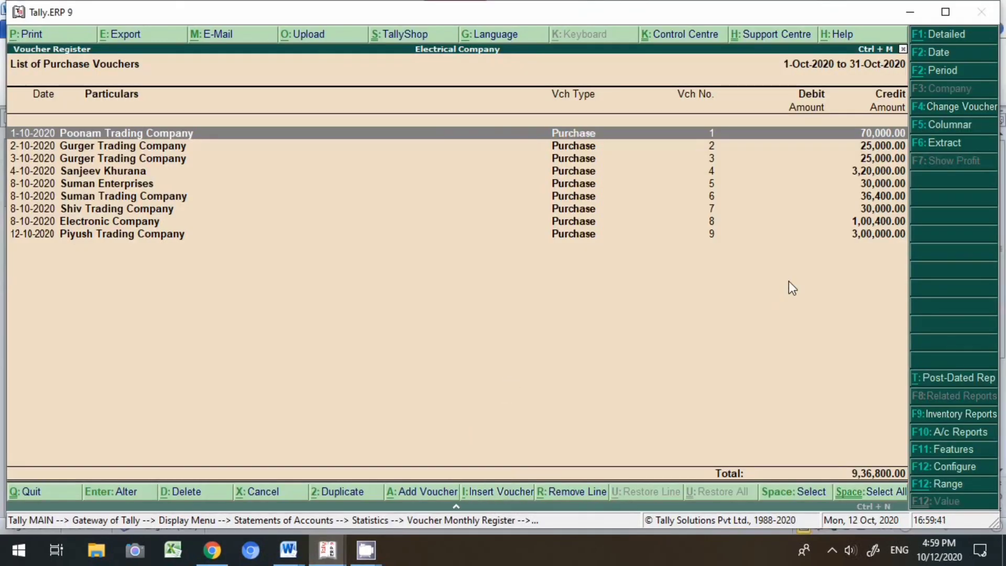
- Leave the purchase register and open Poonam Trading Company's ledger vouchers from the account books
{"action": "key", "text": "Escape"}
{"action": "key", "text": "Escape"}
{"action": "key", "text": "Escape"}
{"action": "key", "text": "Escape"}
{"action": "key", "text": "Escape"}
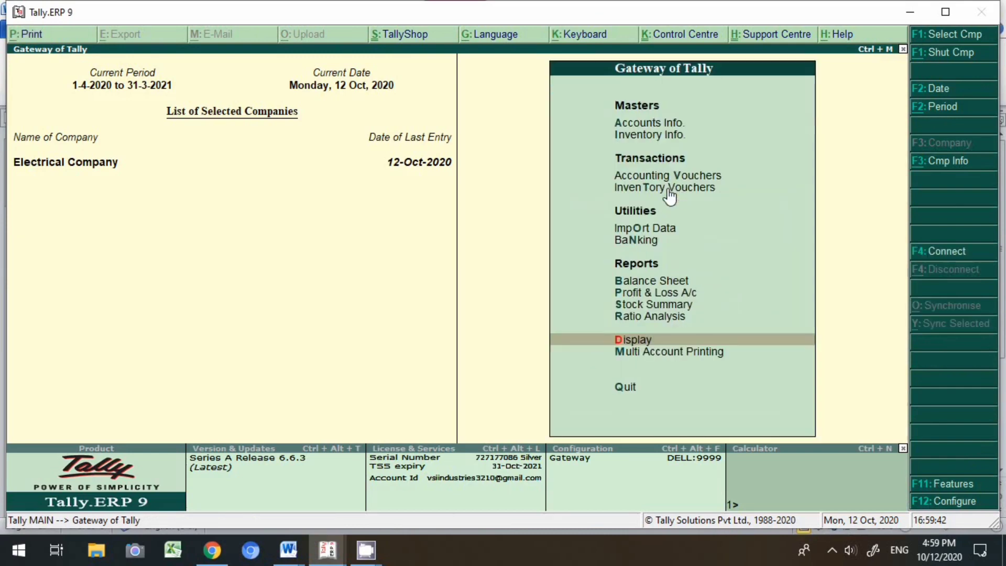
{"action": "type", "text": "dal"}
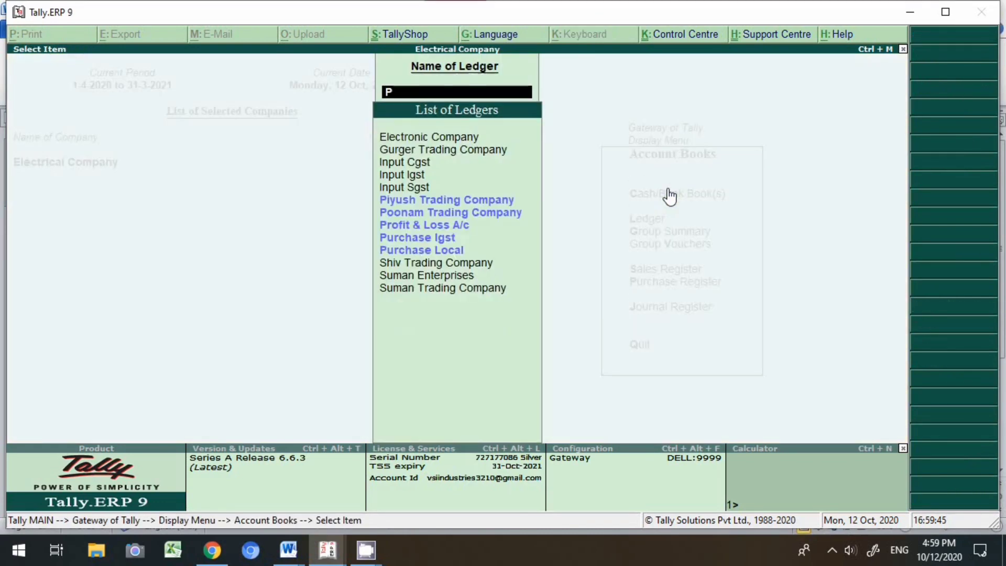
{"action": "type", "text": "Poon"}
{"action": "key", "text": "Return"}
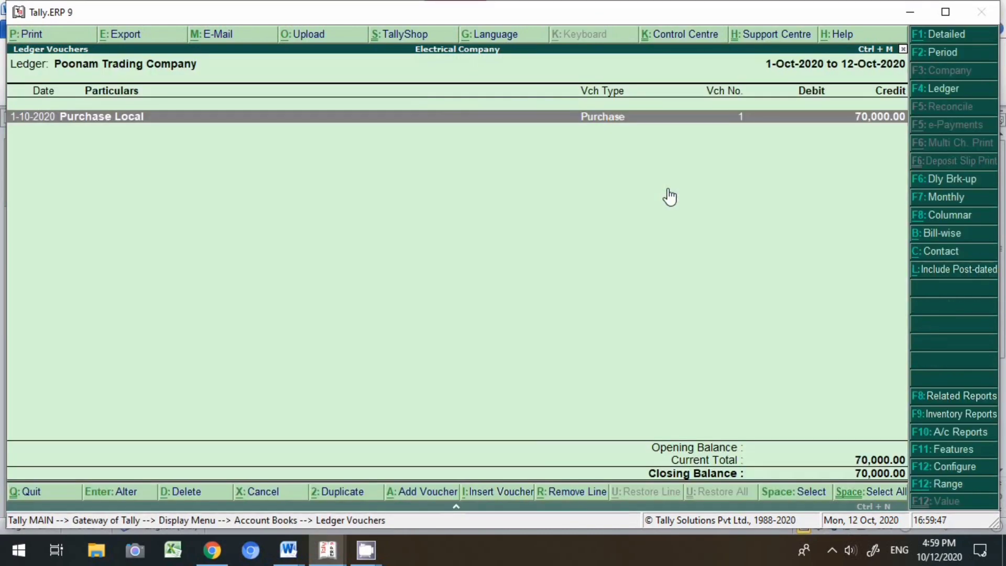
- Add a new voucher from Poonam Trading Company's ledger report and make it a Payment voucher
{"action": "key", "text": "alt+a"}
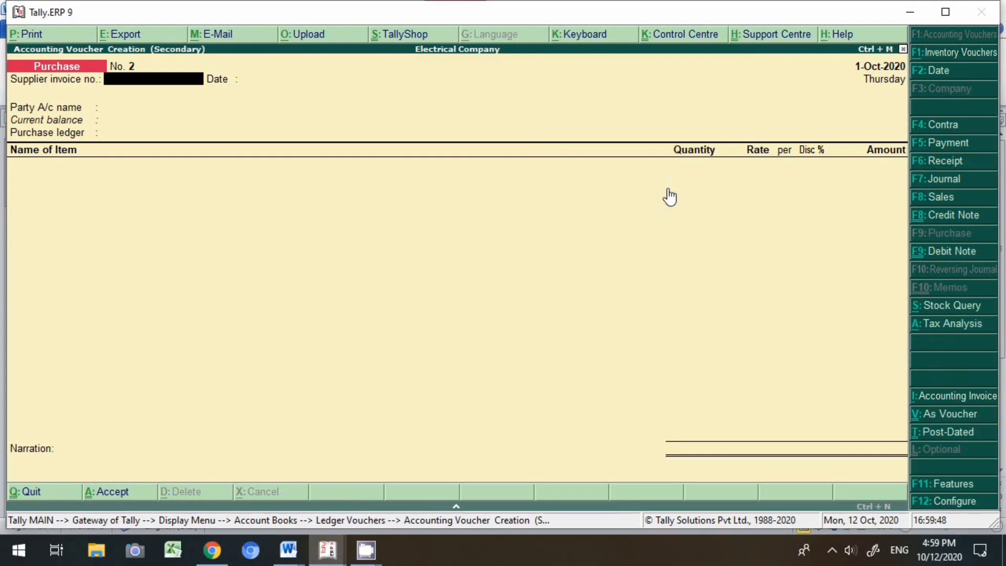
{"action": "left_click", "coordinate": [953, 150]}
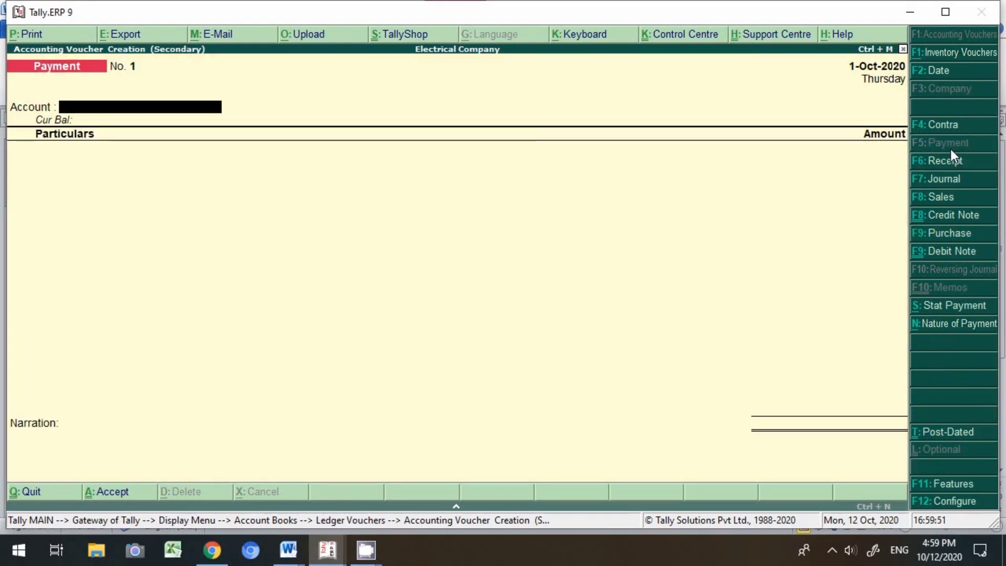
{"action": "key", "text": "F2"}
{"action": "key", "text": "Escape"}
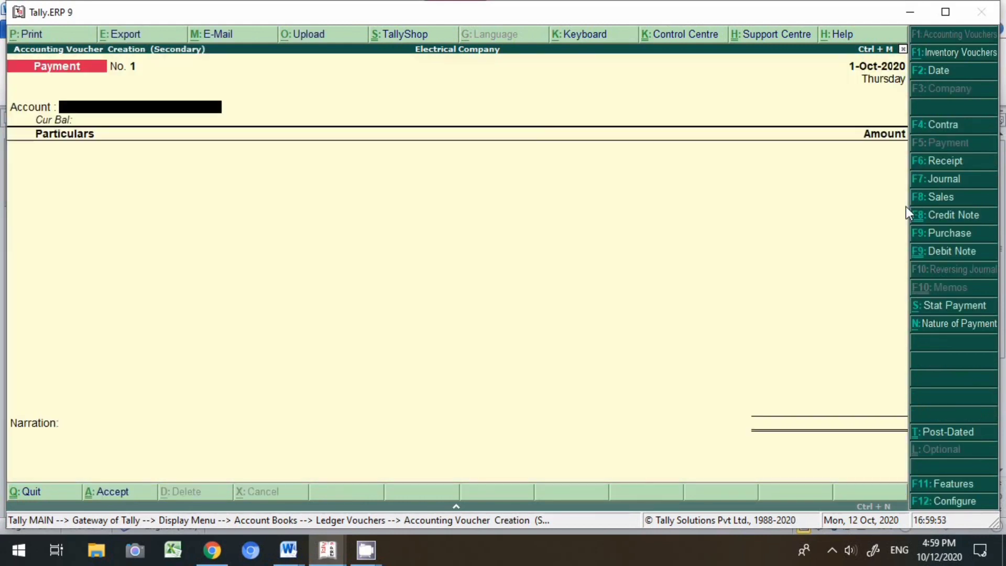
- Set single entry mode for payment/receipt/contra vouchers to No in the payment configuration, keeping the other options
{"action": "left_click", "coordinate": [964, 507]}
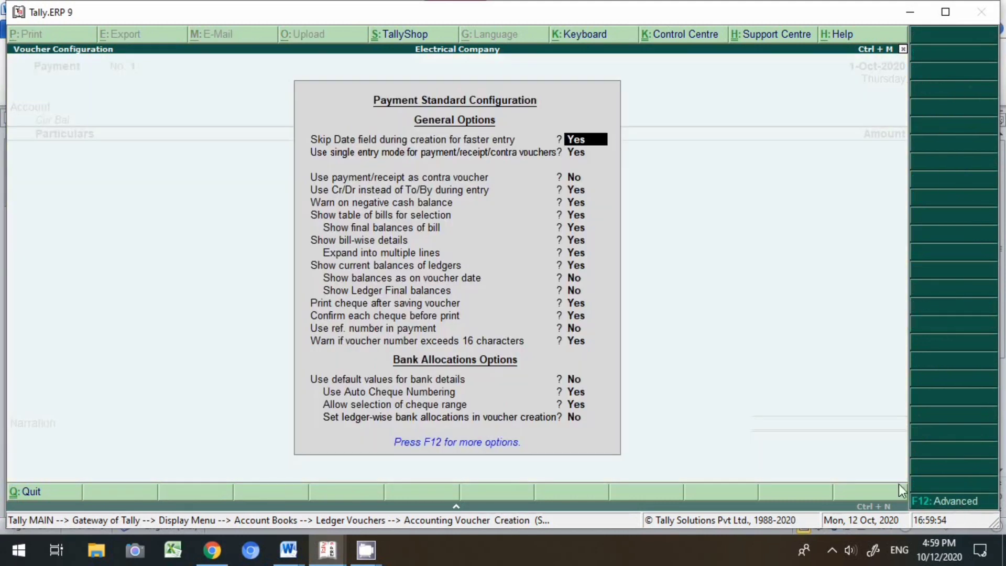
{"action": "key", "text": "Return"}
{"action": "type", "text": "n"}
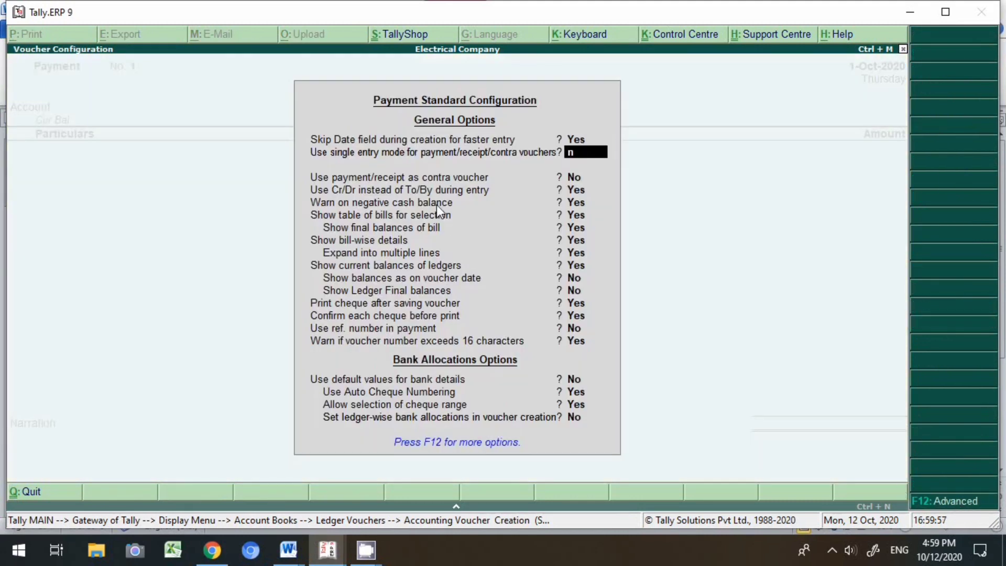
{"action": "key", "text": "Return"}
{"action": "key", "text": "Return"}
{"action": "key", "text": "Return"}
{"action": "key", "text": "Return"}
{"action": "key", "text": "Return"}
{"action": "key", "text": "Return"}
{"action": "key", "text": "Return"}
{"action": "key", "text": "Return"}
{"action": "key", "text": "Return"}
{"action": "key", "text": "Return"}
{"action": "key", "text": "Return"}
{"action": "key", "text": "Return"}
{"action": "key", "text": "Return"}
{"action": "key", "text": "Return"}
{"action": "key", "text": "Return"}
{"action": "key", "text": "Return"}
{"action": "key", "text": "Return"}
{"action": "key", "text": "Return"}
{"action": "key", "text": "Return"}
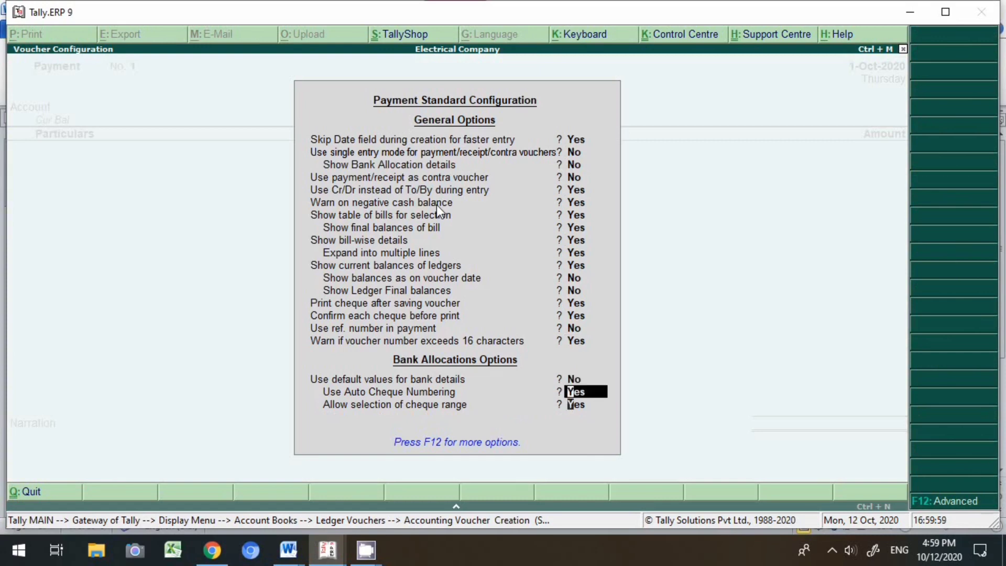
{"action": "key", "text": "Return"}
{"action": "key", "text": "BackSpace"}
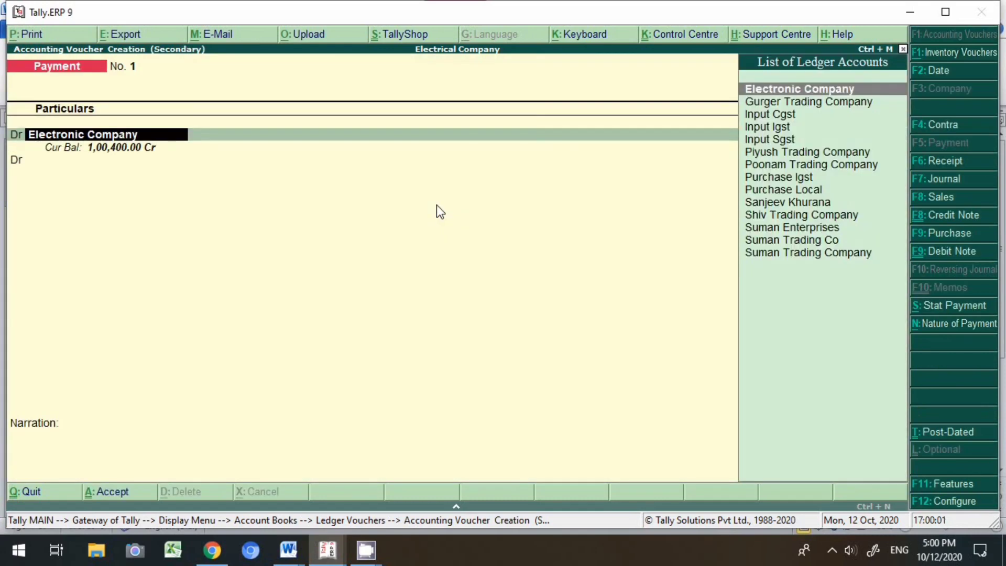
- Check Poonam Trading Company's purchase date in the Word document's voucher list, and set the payment voucher date to 3-10-2020
{"action": "key", "text": "F2"}
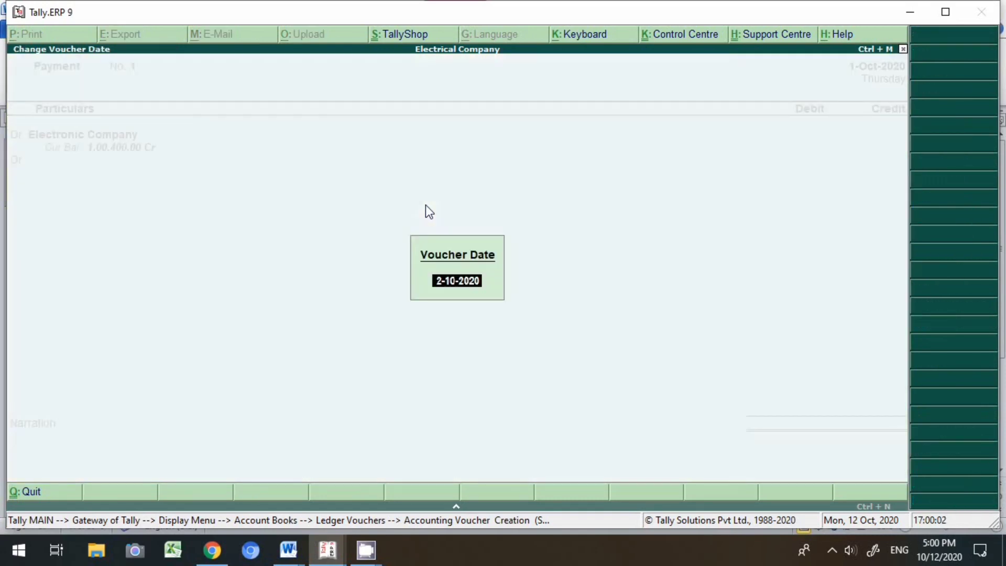
{"action": "left_click", "coordinate": [287, 550]}
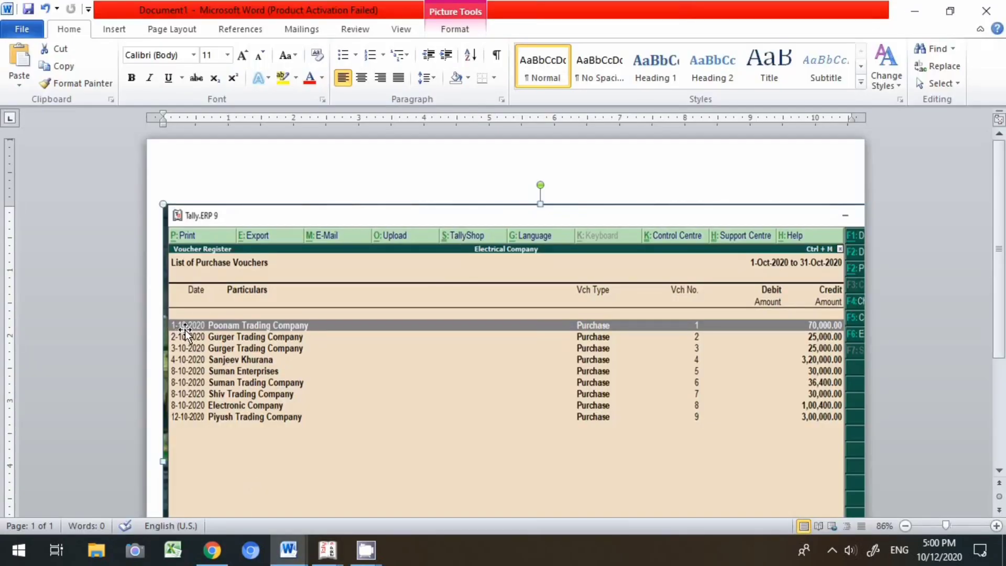
{"action": "key", "text": "alt+Tab"}
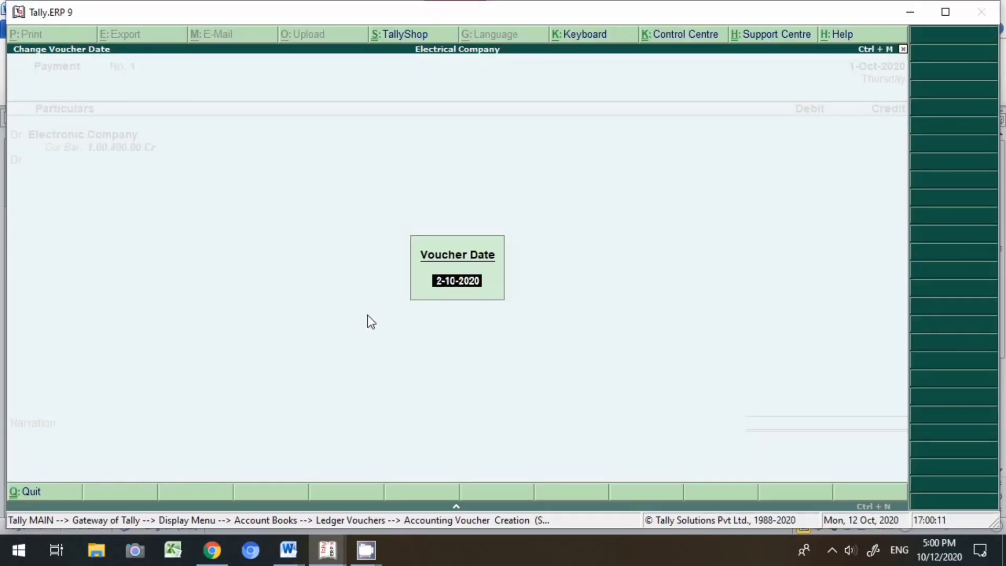
{"action": "type", "text": "3-10"}
{"action": "key", "text": "Return"}
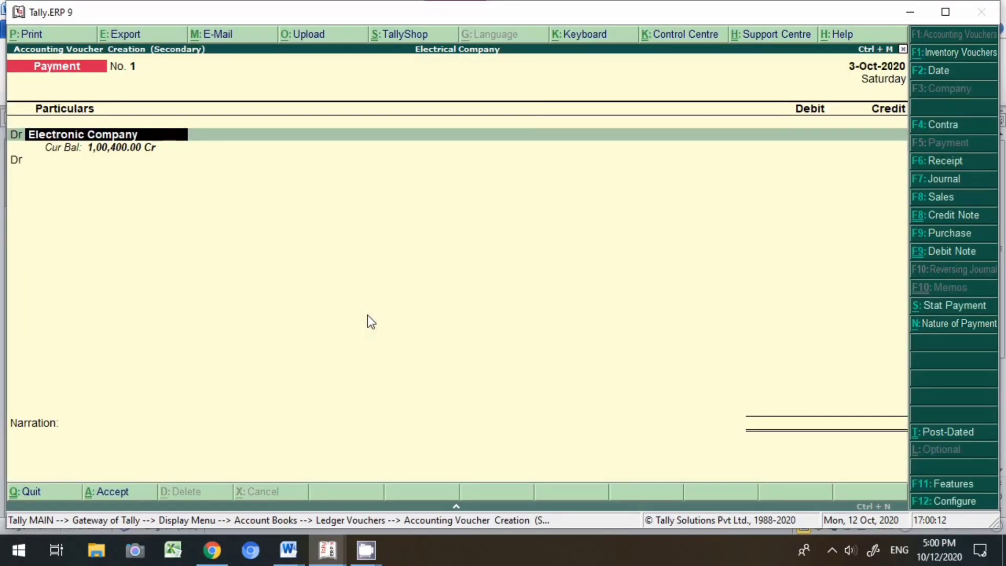
- Debit Poonam Trading Company with 70,000 in the payment voucher
{"action": "type", "text": "poo"}
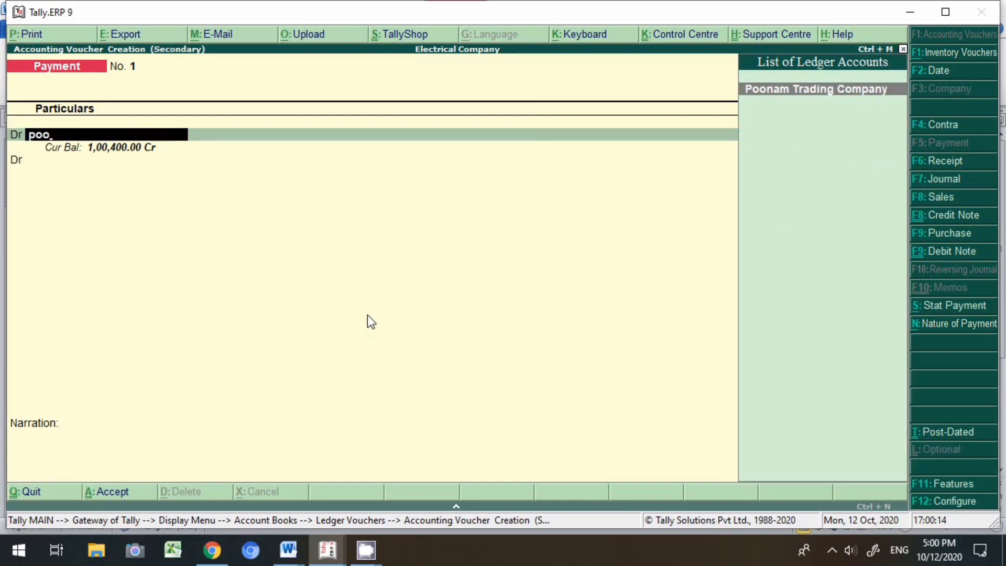
{"action": "key", "text": "Return"}
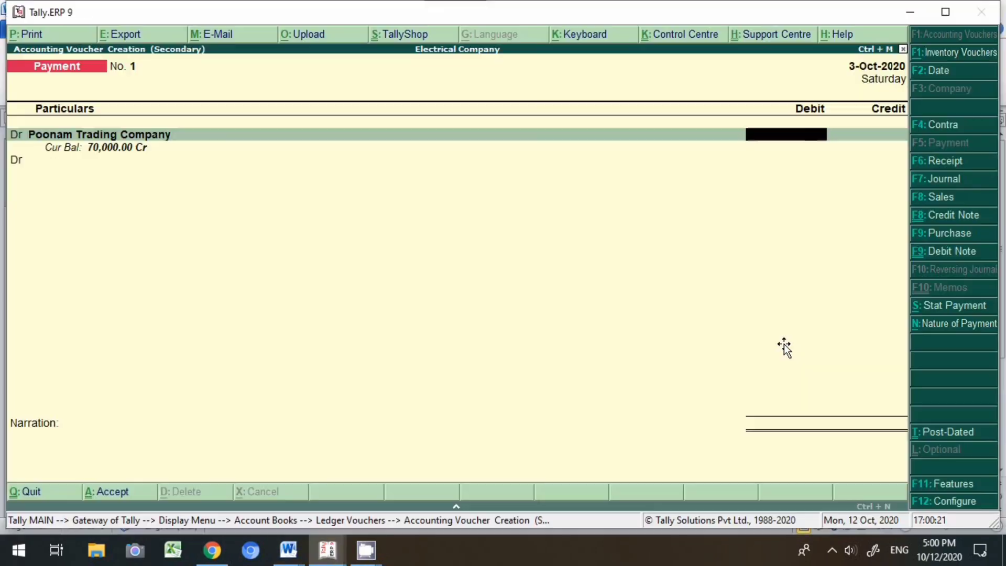
{"action": "type", "text": "70,0"}
{"action": "type", "text": "0000"}
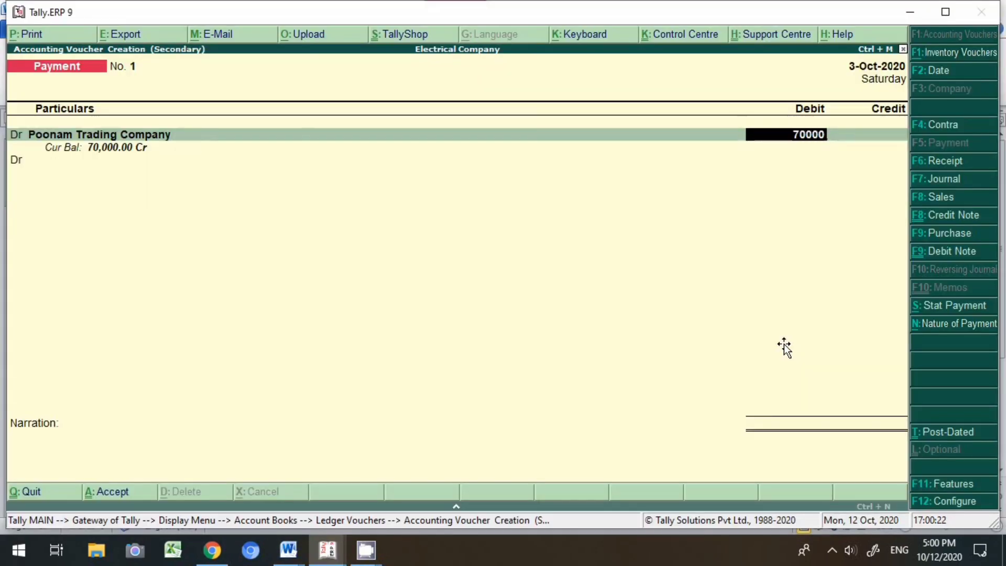
{"action": "key", "text": "Return"}
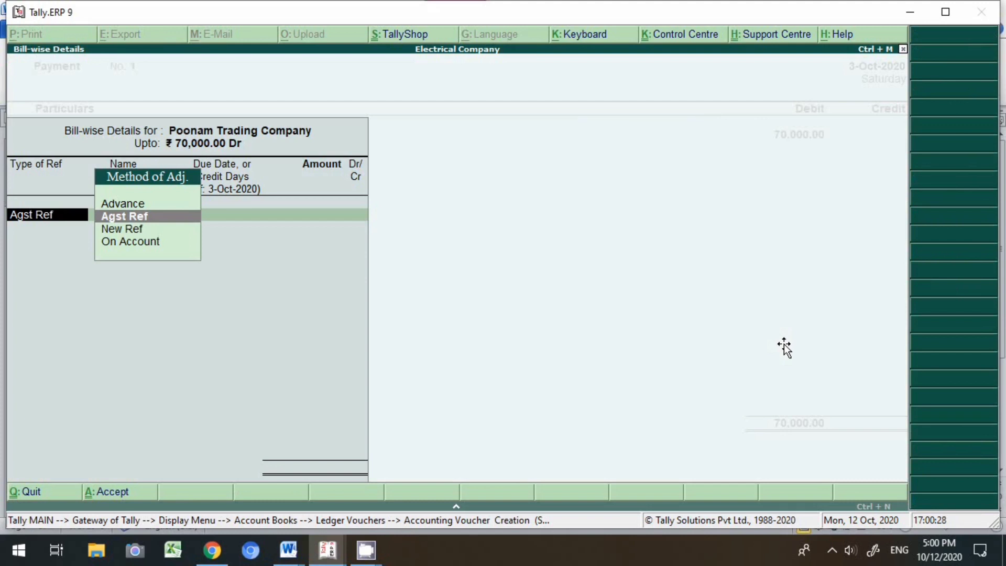
- Allocate the payment as Agst Ref to pending bill 1 dated 1-Oct-2020 for 70,000.00 Dr
{"action": "key", "text": "Return"}
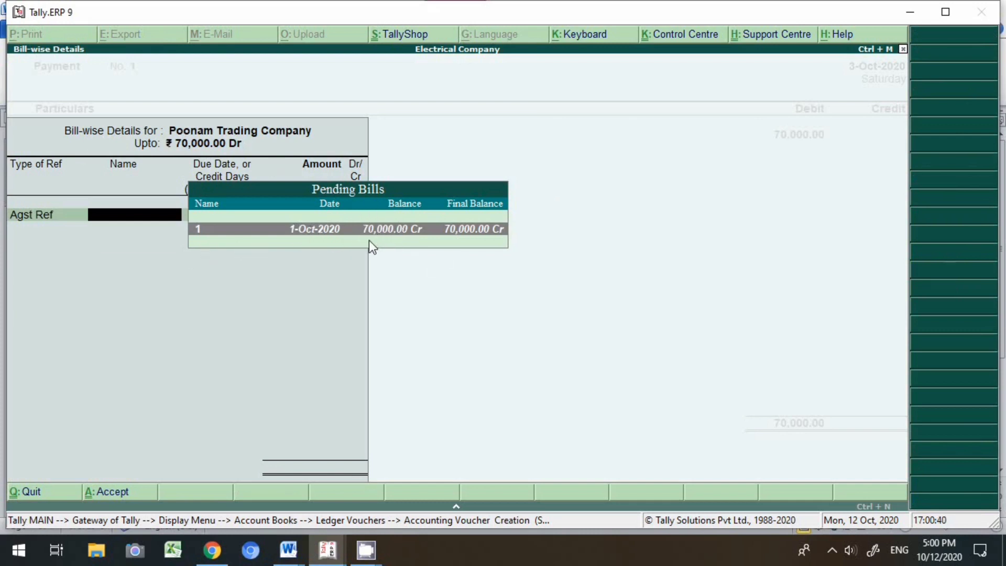
{"action": "key", "text": "Return"}
{"action": "key", "text": "Return"}
{"action": "key", "text": "Return"}
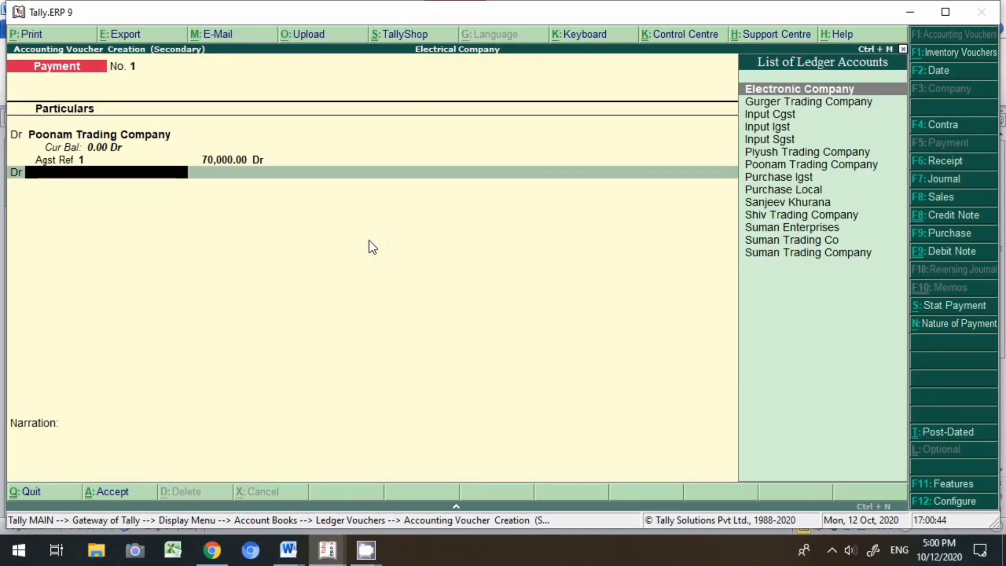
- Create a ledger named Sbi under Bank Accounts from within the voucher, keeping the default bank and mailing details
{"action": "key", "text": "alt+c"}
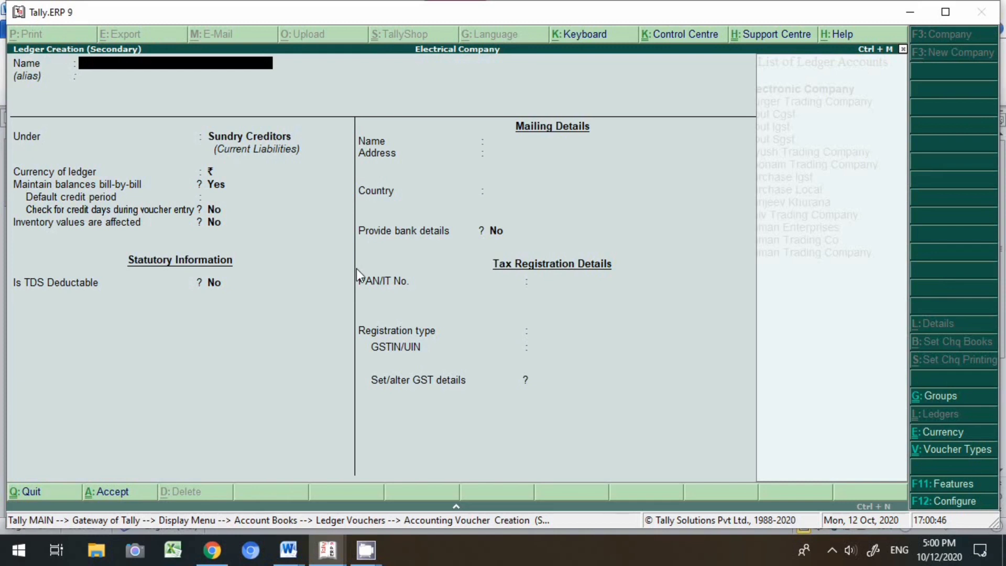
{"action": "type", "text": "Sbi"}
{"action": "key", "text": "Return"}
{"action": "key", "text": "Return"}
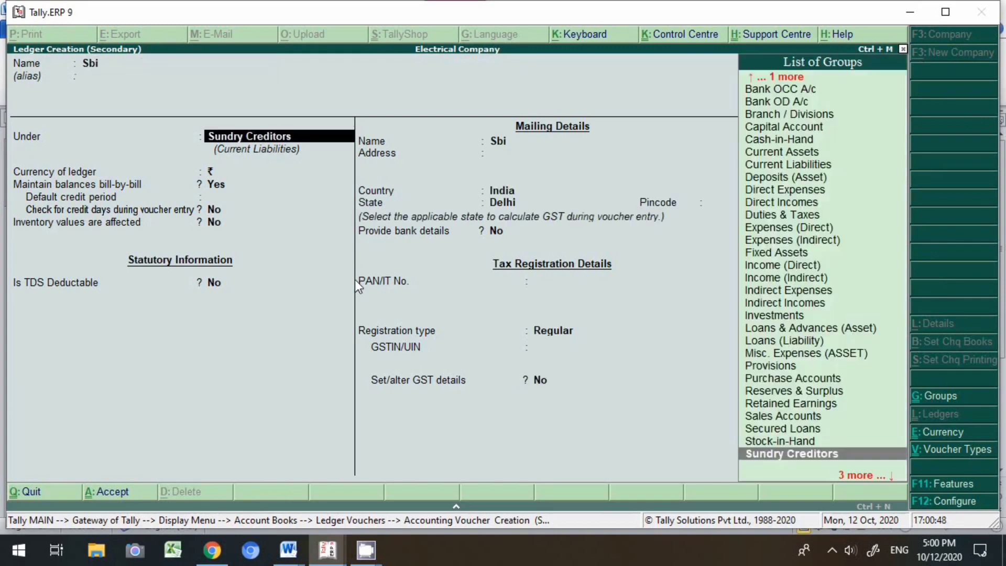
{"action": "type", "text": "Bank"}
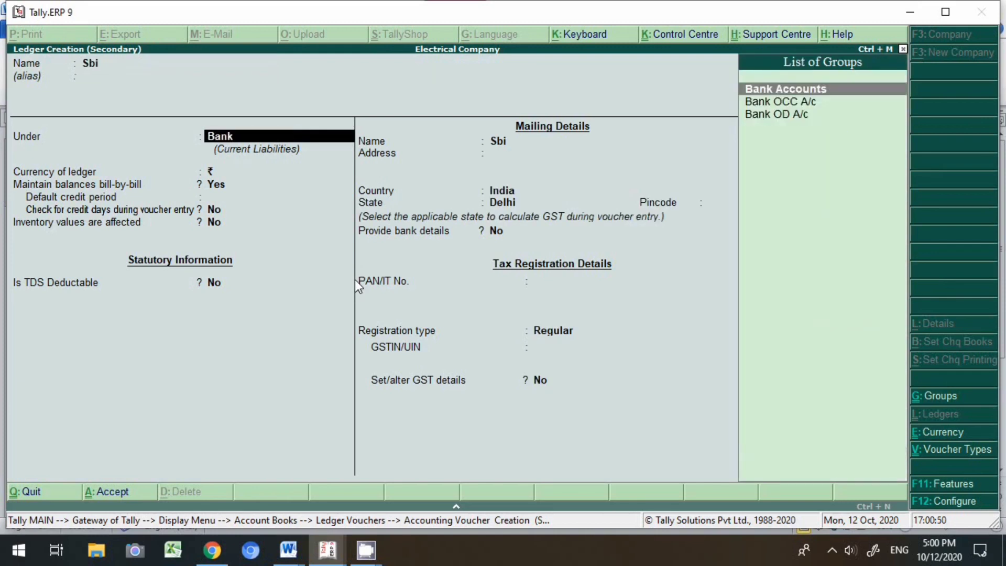
{"action": "key", "text": "Return"}
{"action": "key", "text": "Return"}
{"action": "key", "text": "Return"}
{"action": "key", "text": "Return"}
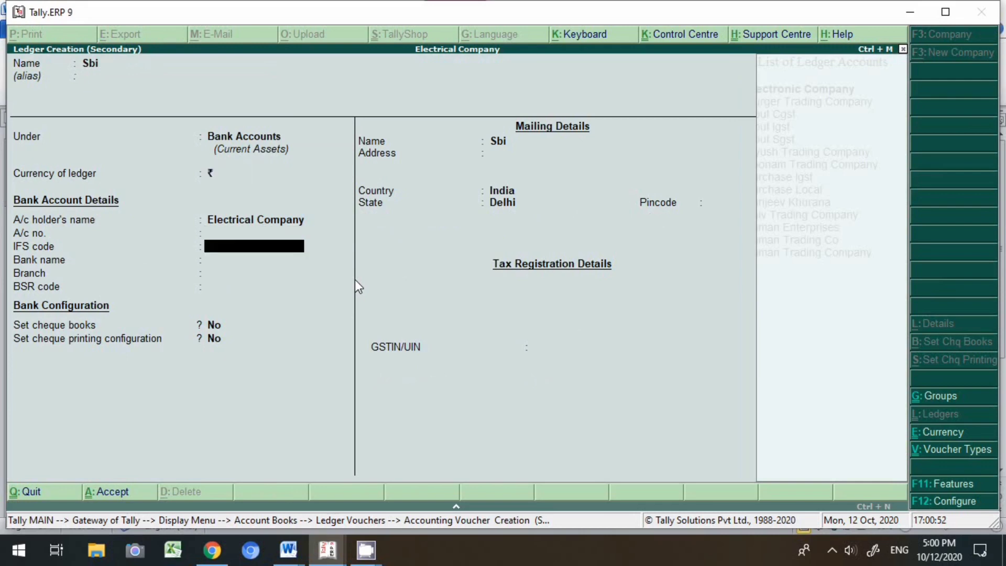
{"action": "key", "text": "Return"}
{"action": "key", "text": "Return"}
{"action": "key", "text": "Return"}
{"action": "key", "text": "Return"}
{"action": "key", "text": "Return"}
{"action": "key", "text": "Return"}
{"action": "key", "text": "Return"}
{"action": "key", "text": "Return"}
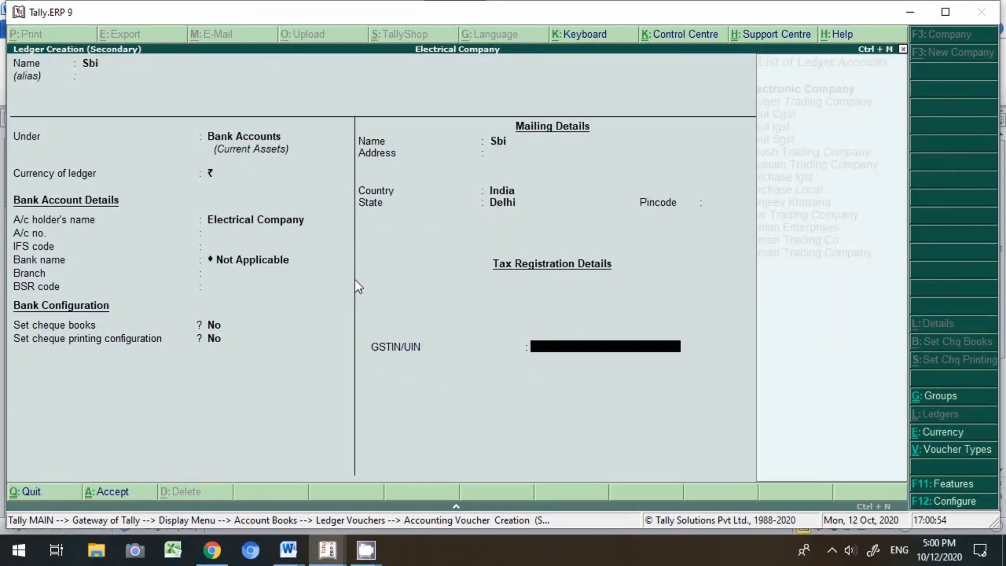
{"action": "key", "text": "Return"}
{"action": "key", "text": "Return"}
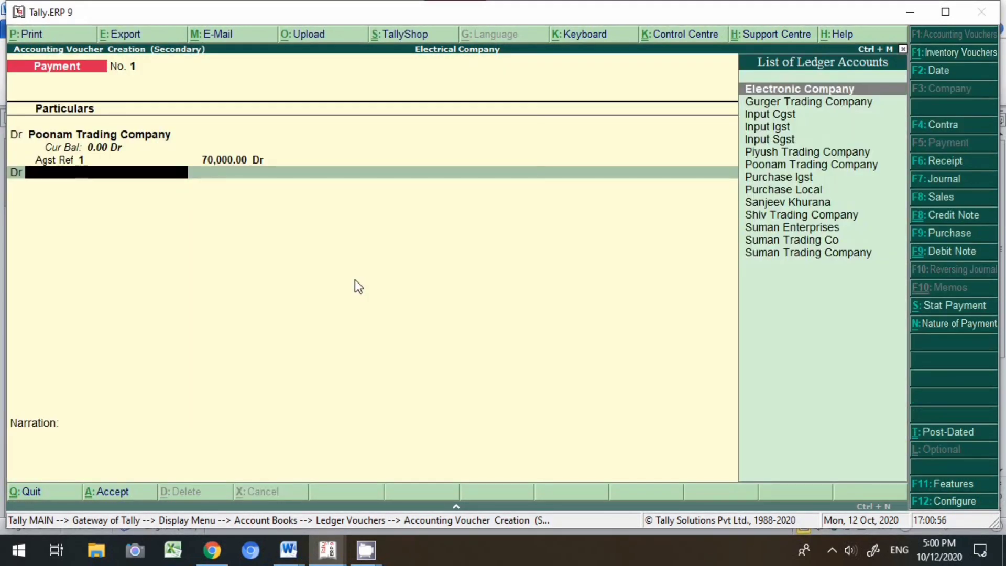
- Credit Sbi with 70,000.00 and allocate it as a cheque with instrument number 123654 dated 3-Oct-2020
{"action": "type", "text": "sbi"}
{"action": "key", "text": "Return"}
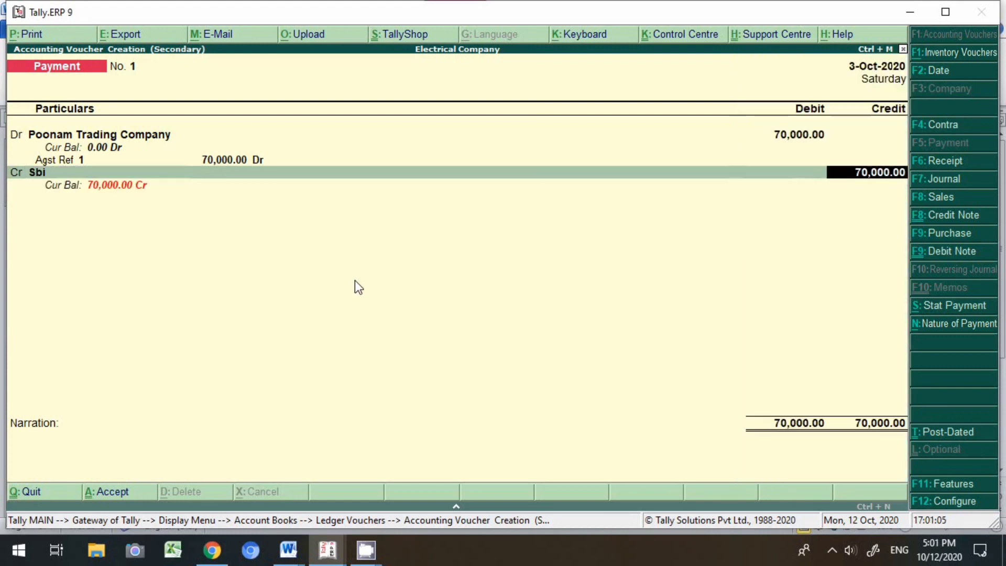
{"action": "key", "text": "Return"}
{"action": "key", "text": "Return"}
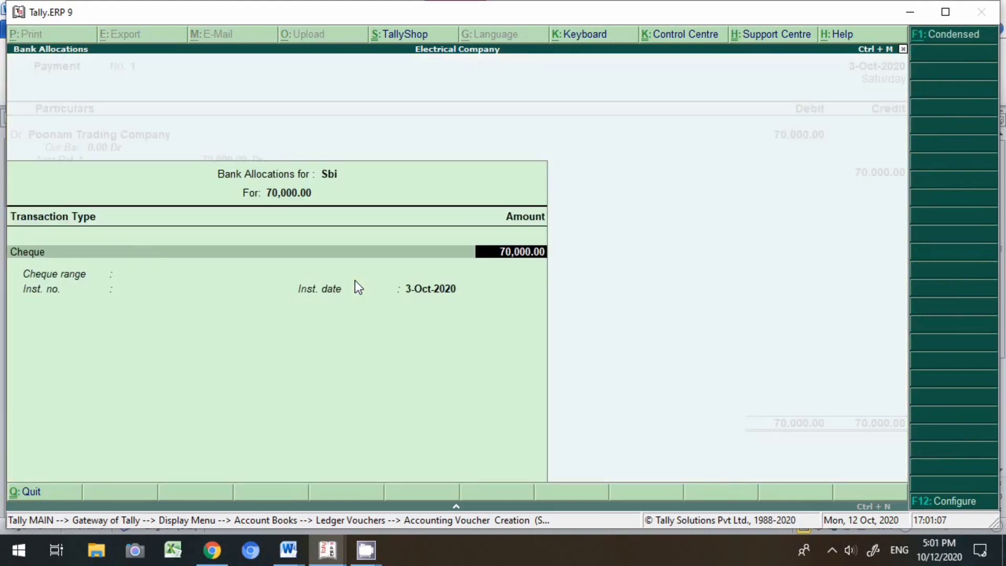
{"action": "key", "text": "Return"}
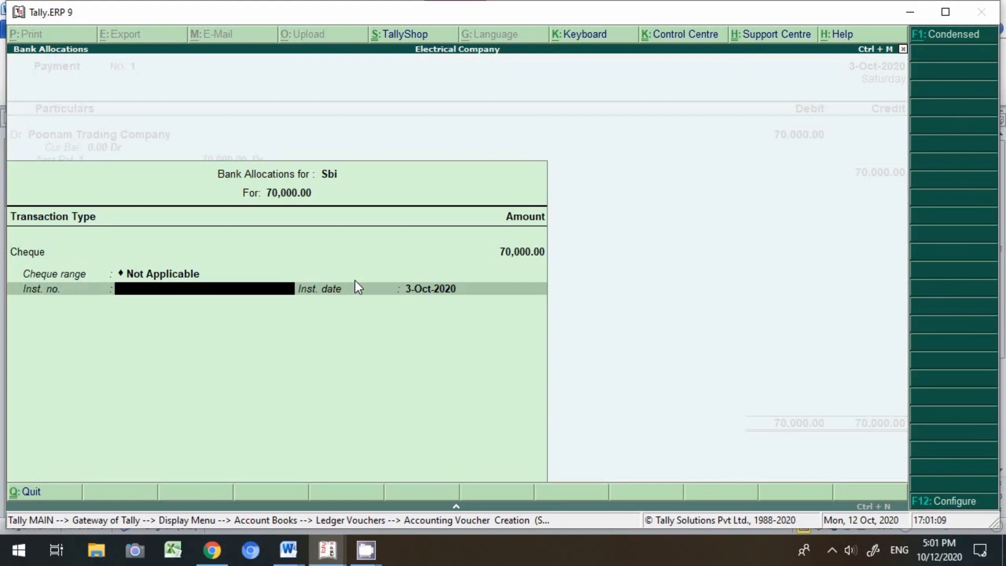
{"action": "type", "text": "123654"}
{"action": "key", "text": "Return"}
{"action": "key", "text": "Return"}
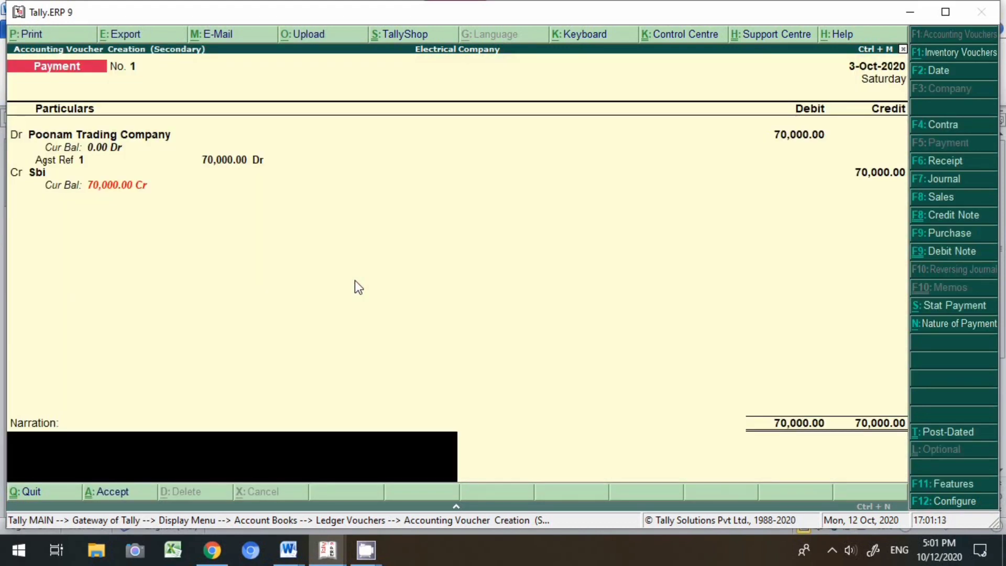
- Enter the narration "ch no 123456" and save the payment voucher
{"action": "type", "text": "ch no 123456"}
{"action": "key", "text": "Return"}
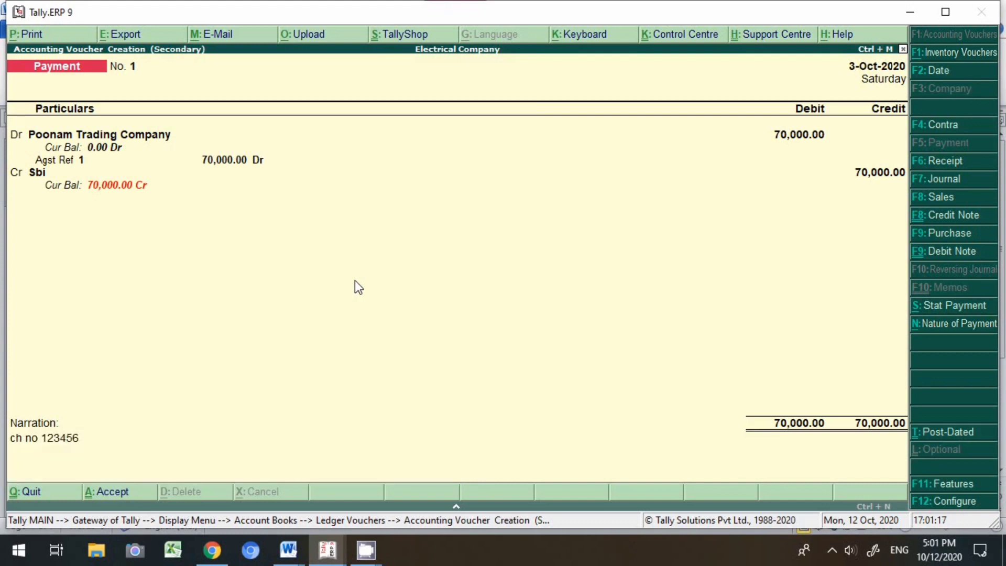
{"action": "key", "text": "Return"}
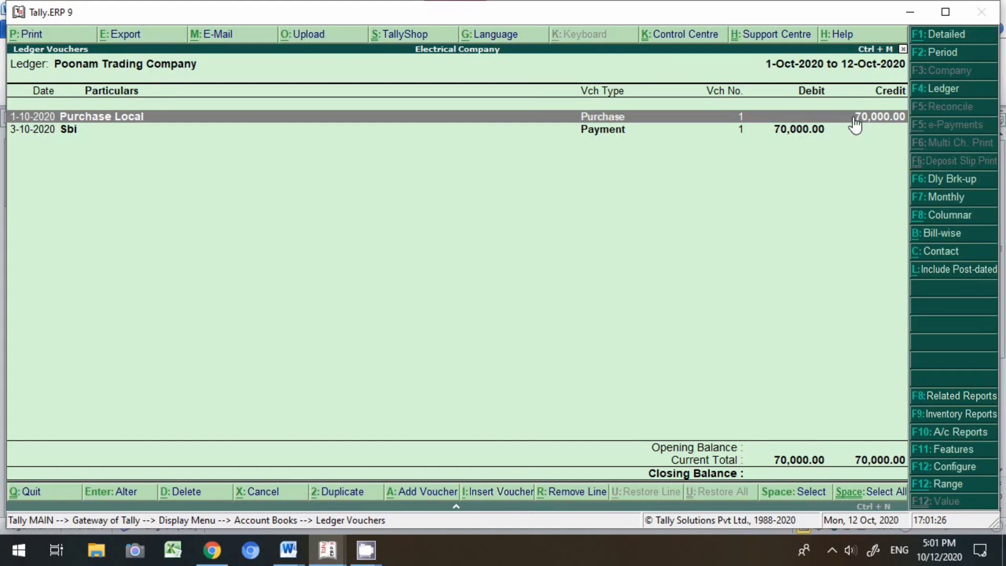
- Check Poonam Trading Company's bill-wise outstanding from the Sbi payment entry, and return to the ledger selection
{"action": "left_click", "coordinate": [799, 129]}
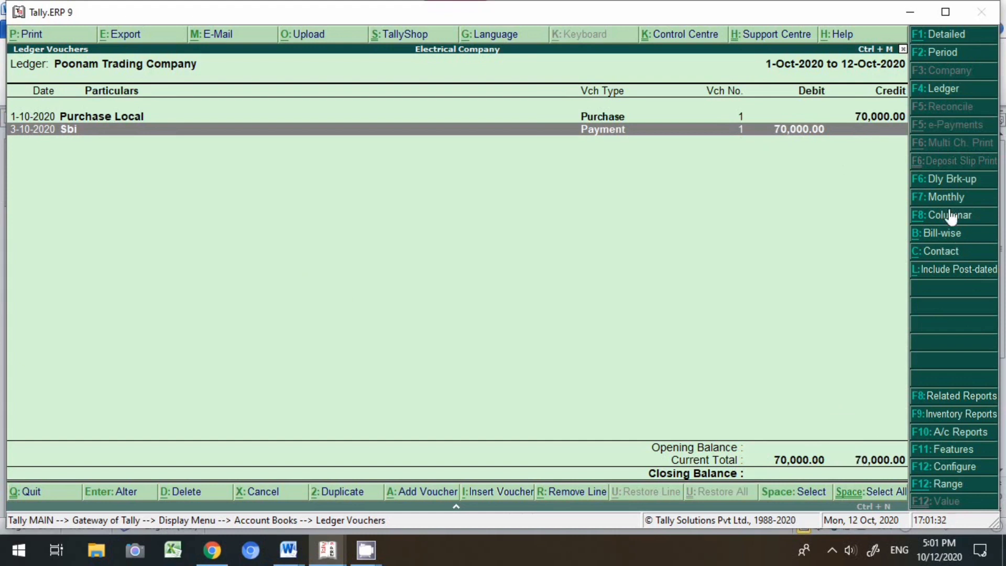
{"action": "left_click", "coordinate": [944, 235]}
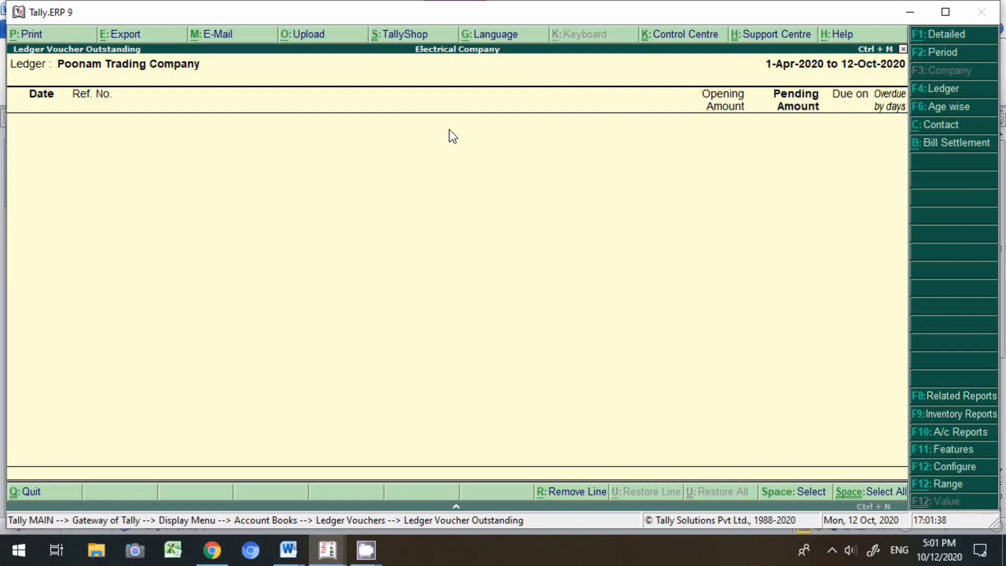
{"action": "key", "text": "Escape"}
{"action": "key", "text": "Escape"}
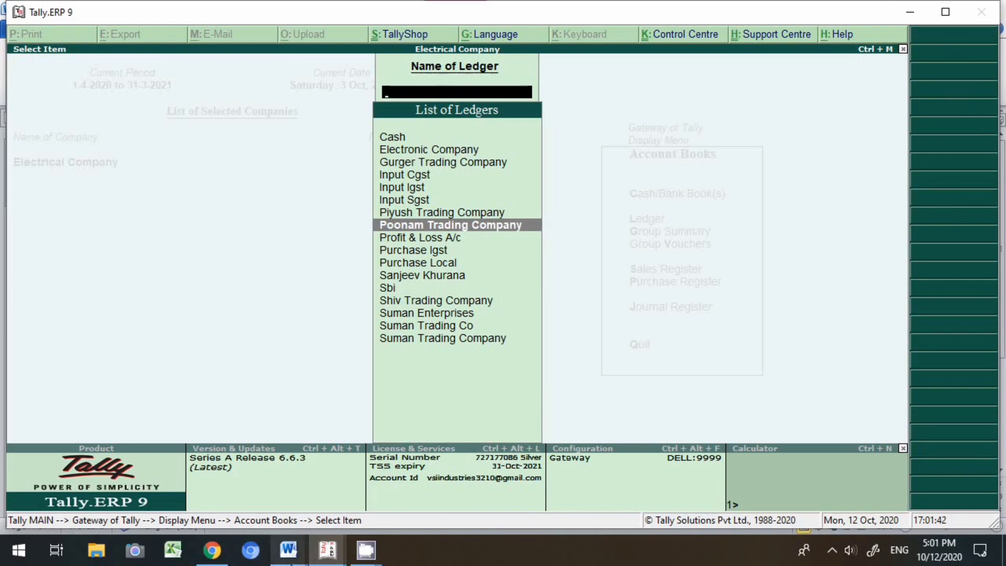
- Switch to the Word document and check Gurger Trading Company's purchase dates and amounts in the voucher list
{"action": "left_click", "coordinate": [295, 545]}
{"action": "left_click", "coordinate": [238, 498]}
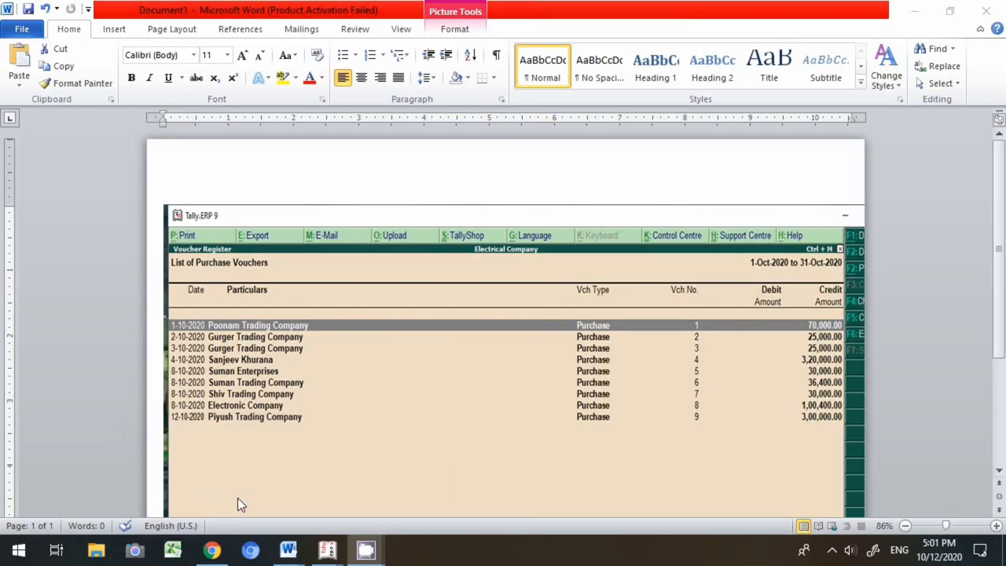
{"action": "left_click", "coordinate": [249, 345]}
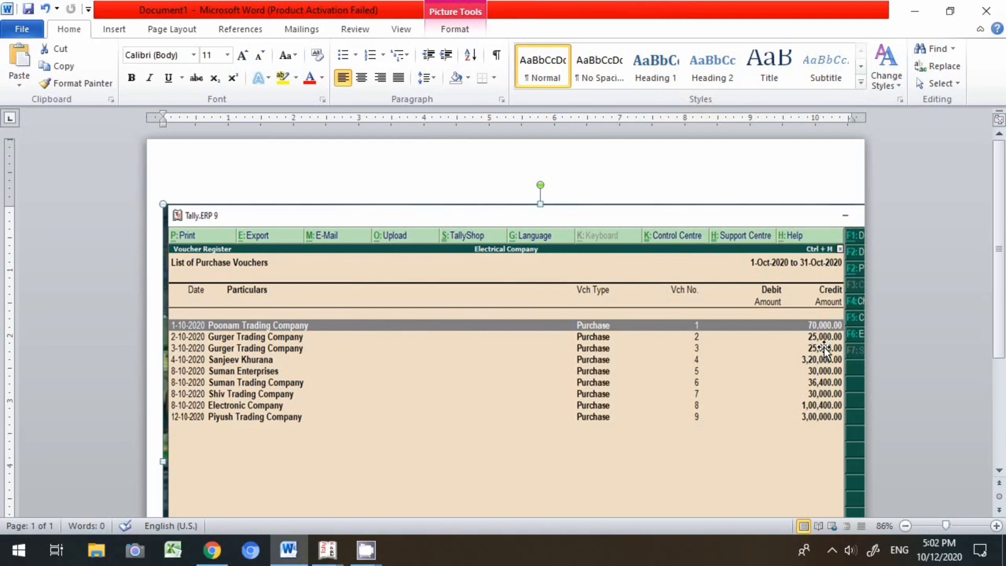
- Switch back to Tally.ERP 9 and open the ledger vouchers of Gurger Trading Company
{"action": "left_click", "coordinate": [327, 550]}
{"action": "left_click", "coordinate": [407, 496]}
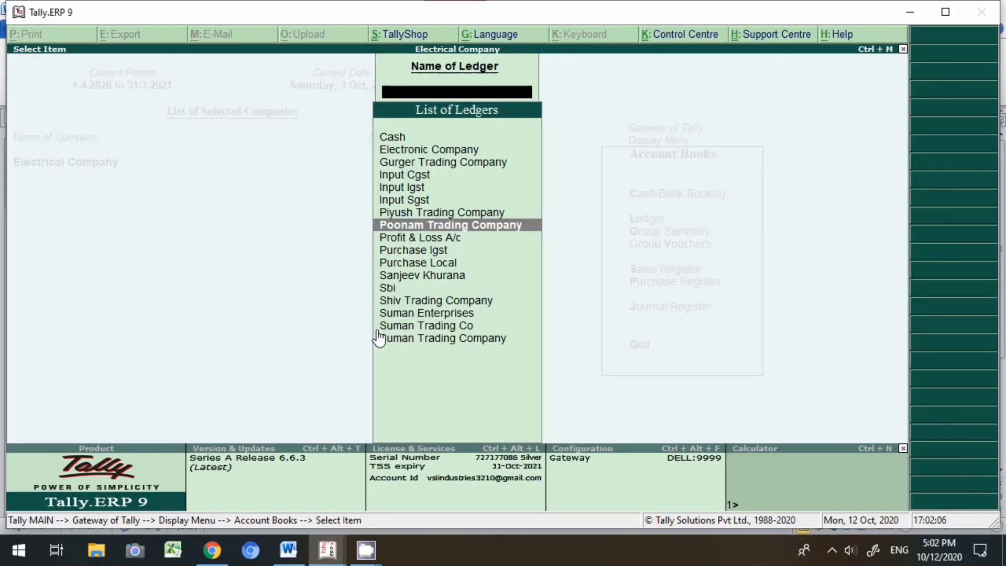
{"action": "type", "text": "Gu"}
{"action": "key", "text": "Return"}
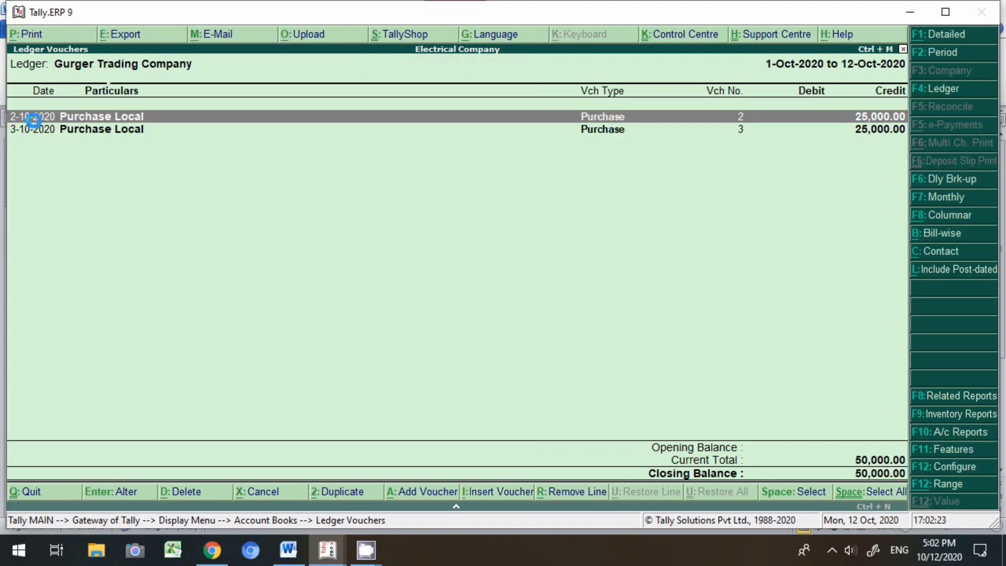
- Add a payment voucher from Gurger Trading Company's ledger and set its date to 1-10-2020
{"action": "key", "text": "alt+a"}
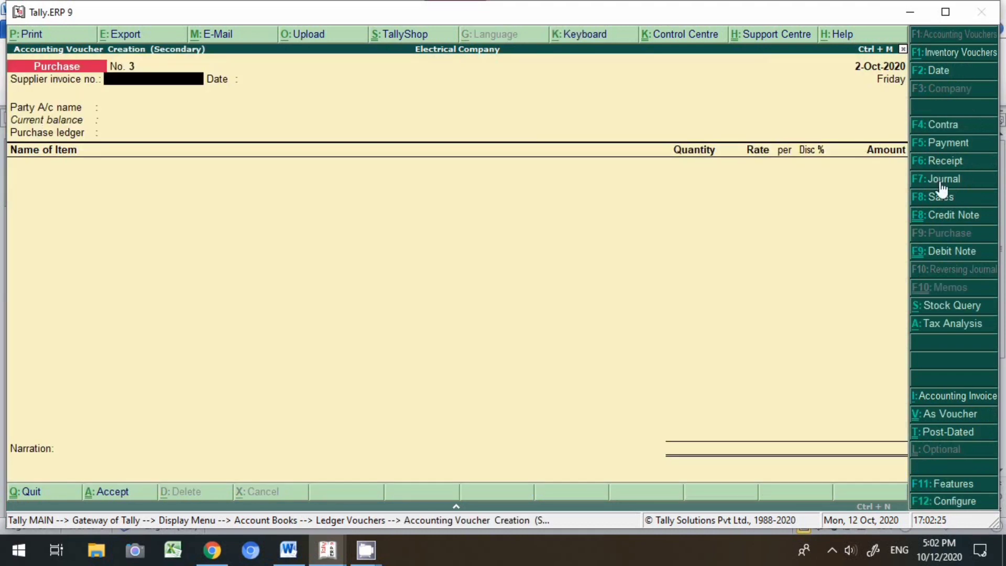
{"action": "left_click", "coordinate": [948, 144]}
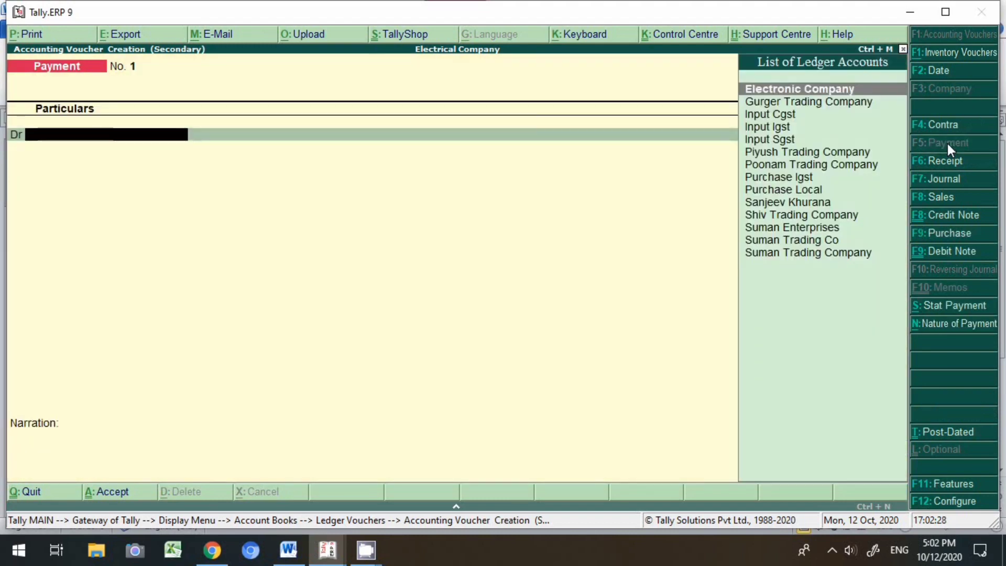
{"action": "key", "text": "F2"}
{"action": "key", "text": "BackSpace"}
{"action": "type", "text": "1.10"}
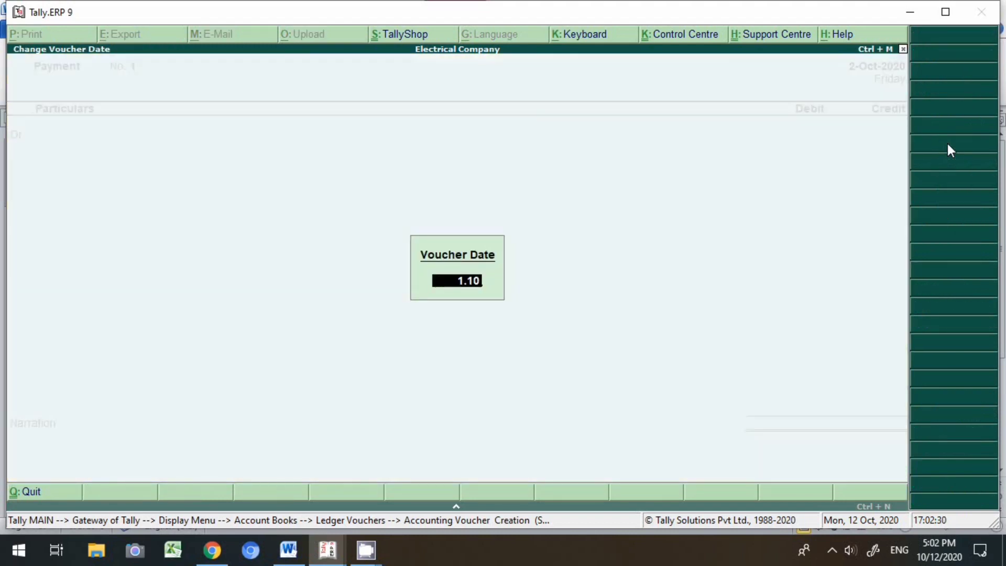
{"action": "key", "text": "Return"}
- Debit Gurger Trading Company with 50,000 in the payment voucher
{"action": "type", "text": "Gur"}
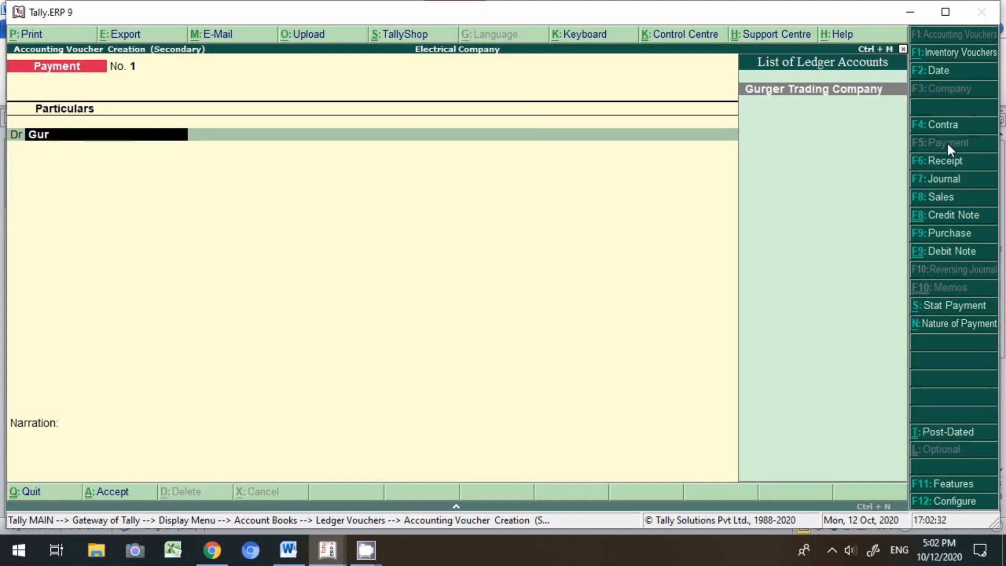
{"action": "key", "text": "Return"}
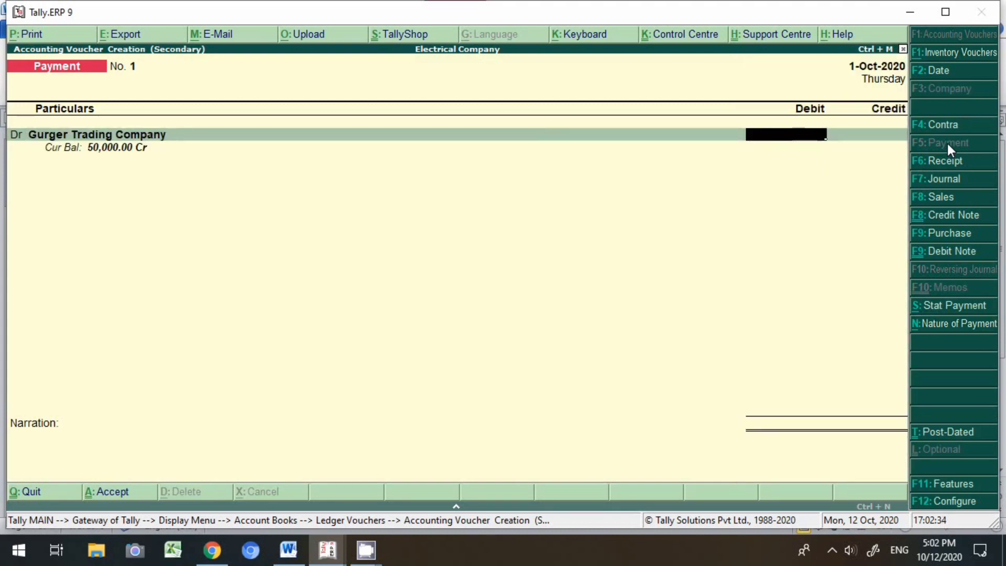
{"action": "type", "text": "50000"}
{"action": "key", "text": "Return"}
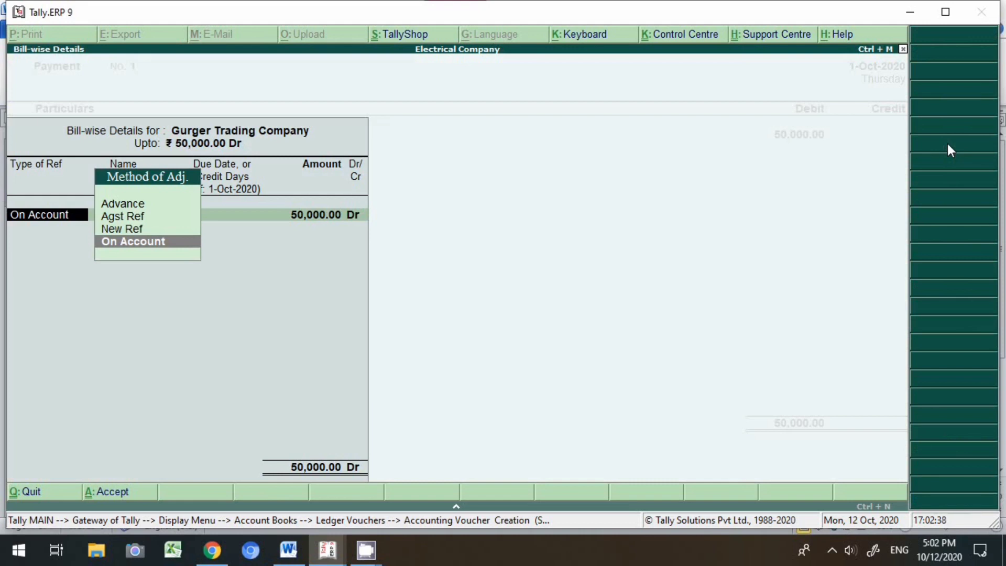
- Allocate Gurger Trading Company's payment as New Ref with name 1 for 50,000.00 Dr
{"action": "key", "text": "Up"}
{"action": "key", "text": "Return"}
{"action": "key", "text": "BackSpace"}
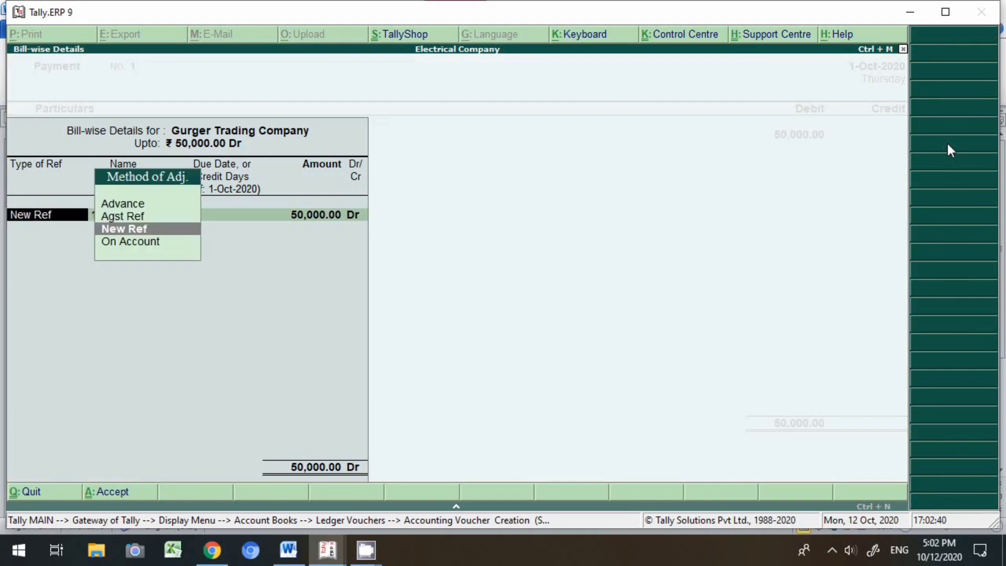
{"action": "key", "text": "Up"}
{"action": "key", "text": "Return"}
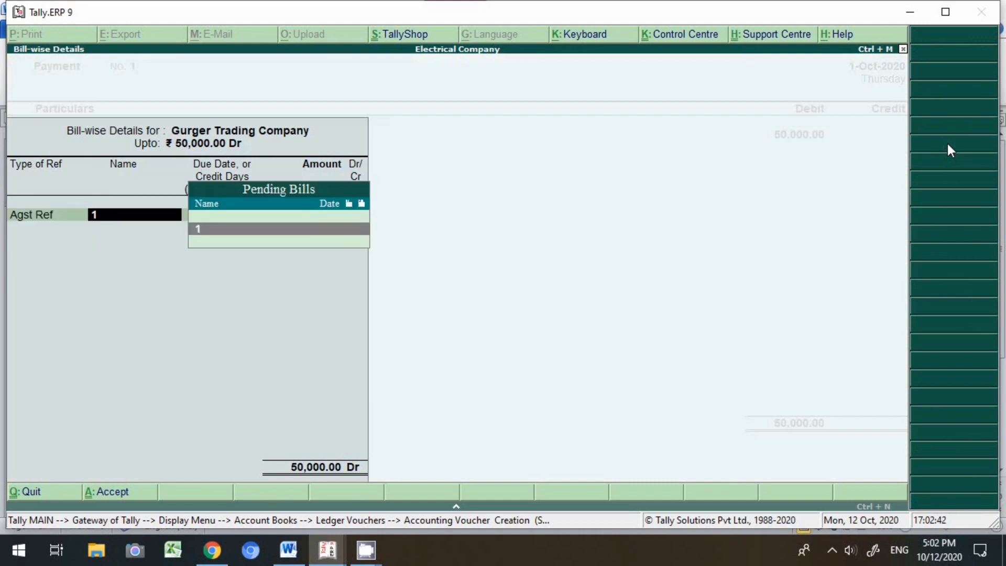
{"action": "key", "text": "BackSpace"}
{"action": "key", "text": "Down"}
{"action": "key", "text": "Return"}
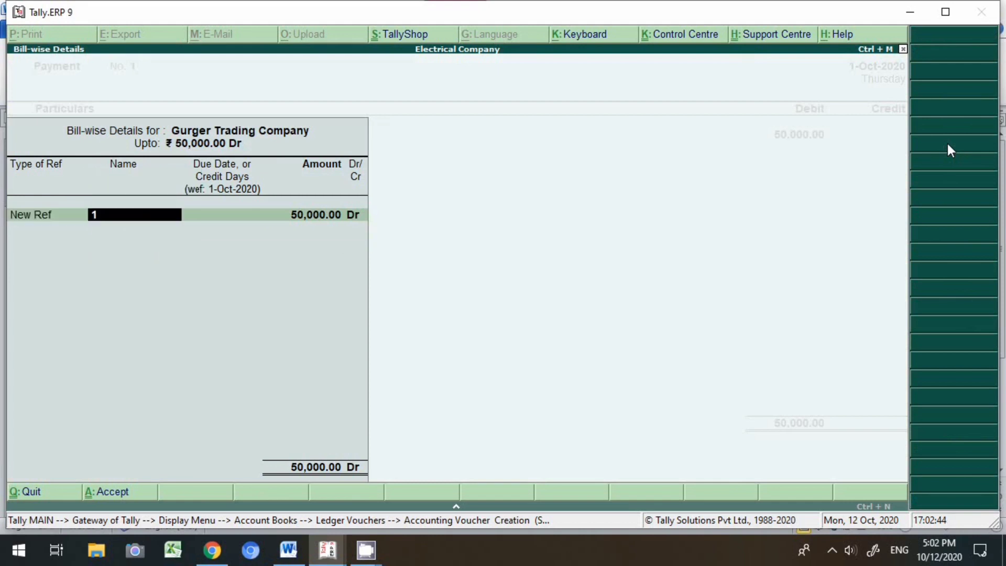
{"action": "key", "text": "Return"}
{"action": "key", "text": "Return"}
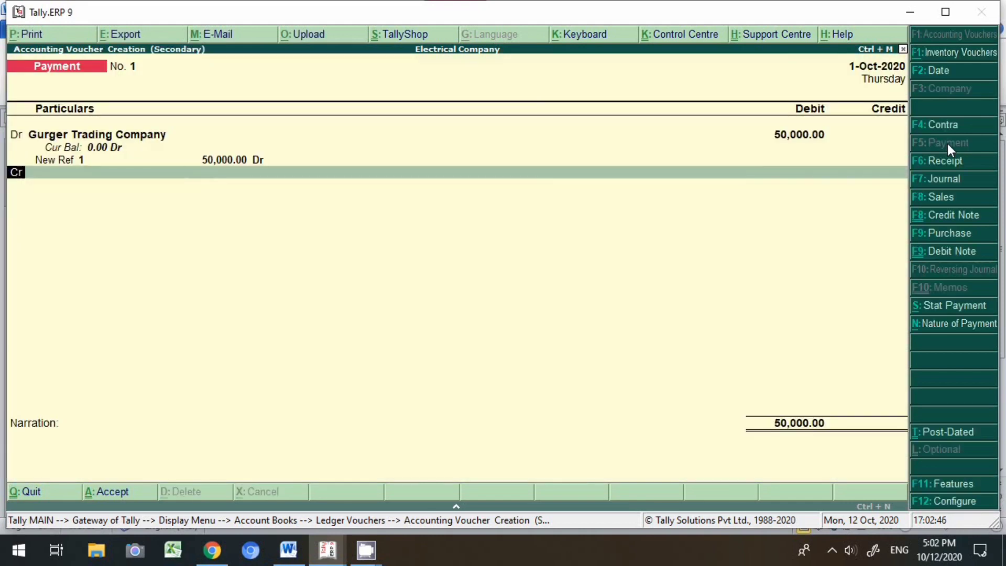
- Credit Sbi with 50,000.00 in the payment voucher
{"action": "key", "text": "Return"}
{"action": "type", "text": "sbi"}
{"action": "key", "text": "Return"}
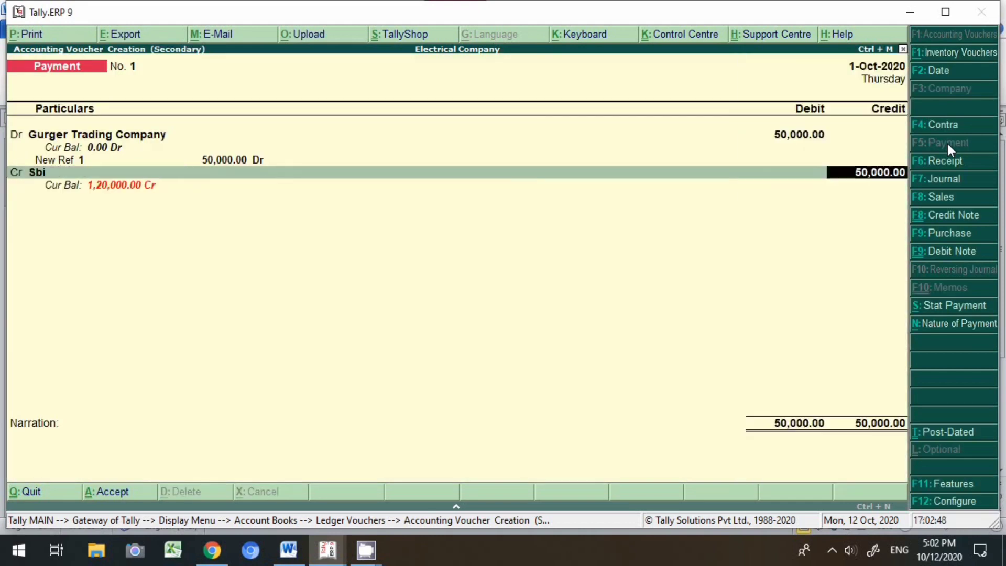
{"action": "key", "text": "Return"}
- Allocate the Sbi amount as a cheque with instrument number 123654 dated 1-Oct-2020, and save the voucher without a narration
{"action": "key", "text": "Return"}
{"action": "key", "text": "Return"}
{"action": "type", "text": "12"}
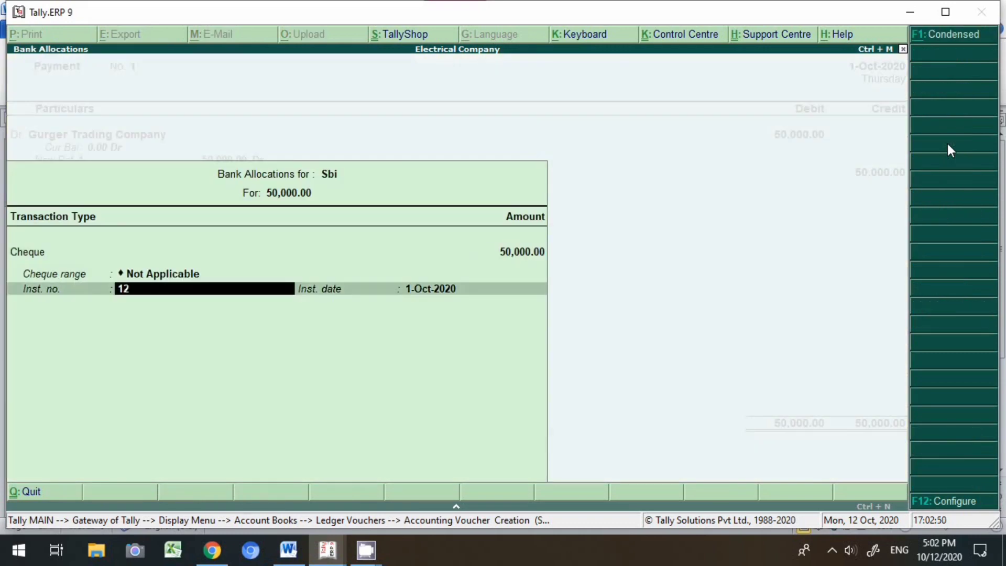
{"action": "type", "text": "3654"}
{"action": "key", "text": "Return"}
{"action": "key", "text": "Return"}
{"action": "key", "text": "Return"}
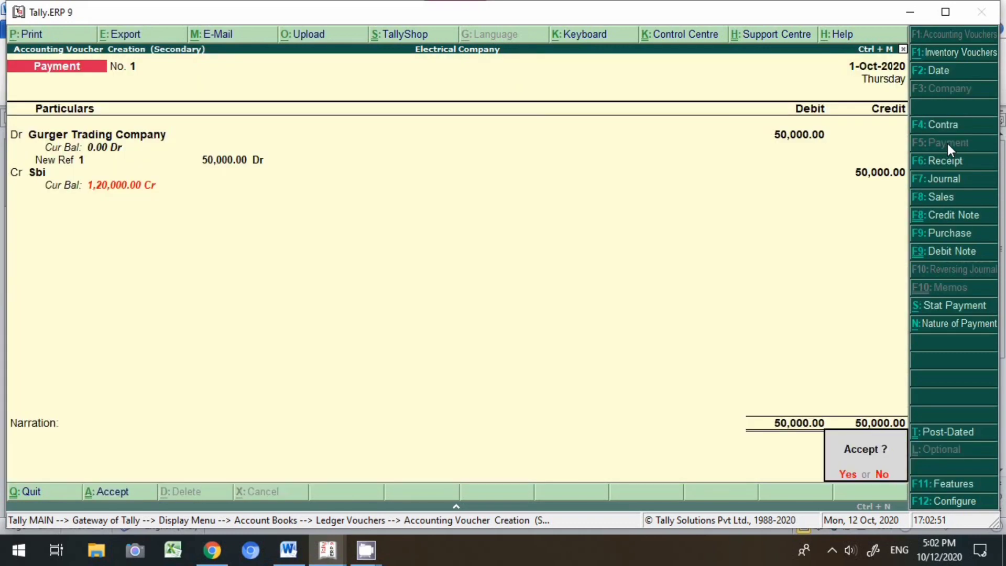
{"action": "key", "text": "Return"}
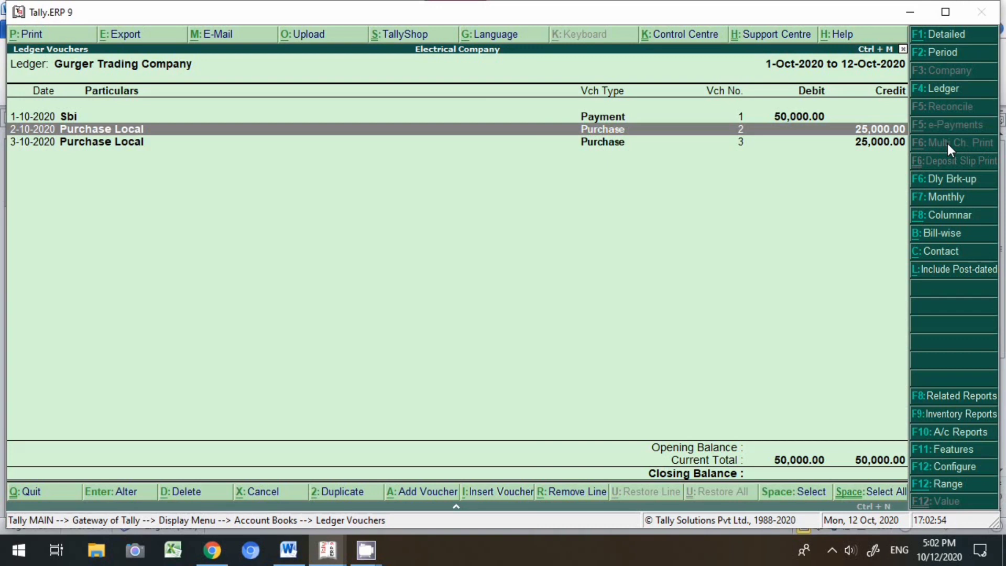
- Open the bill-wise details of Gurger Trading Company's purchase voucher No. 2 dated 2-10-2020
{"action": "key", "text": "Up"}
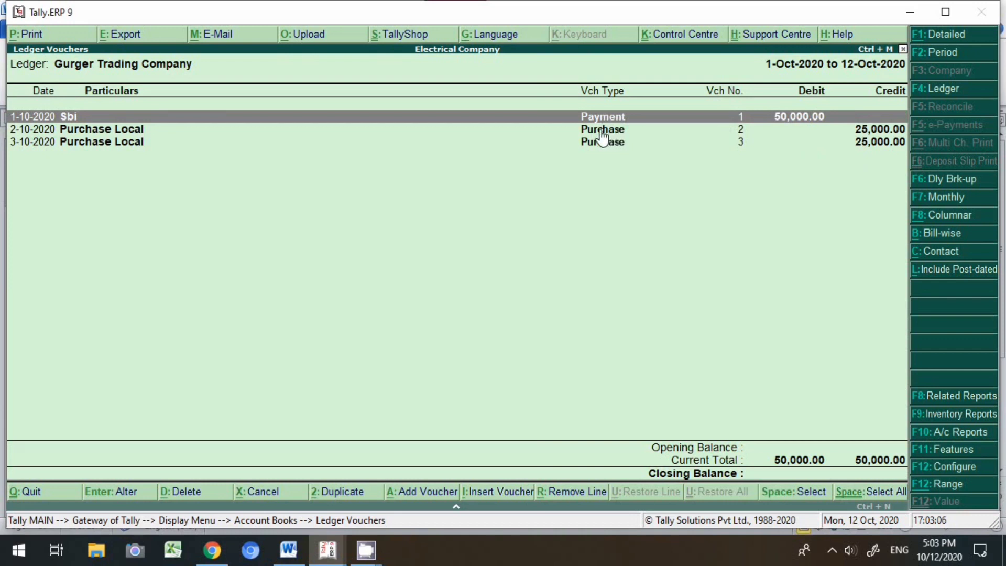
{"action": "left_click", "coordinate": [618, 131]}
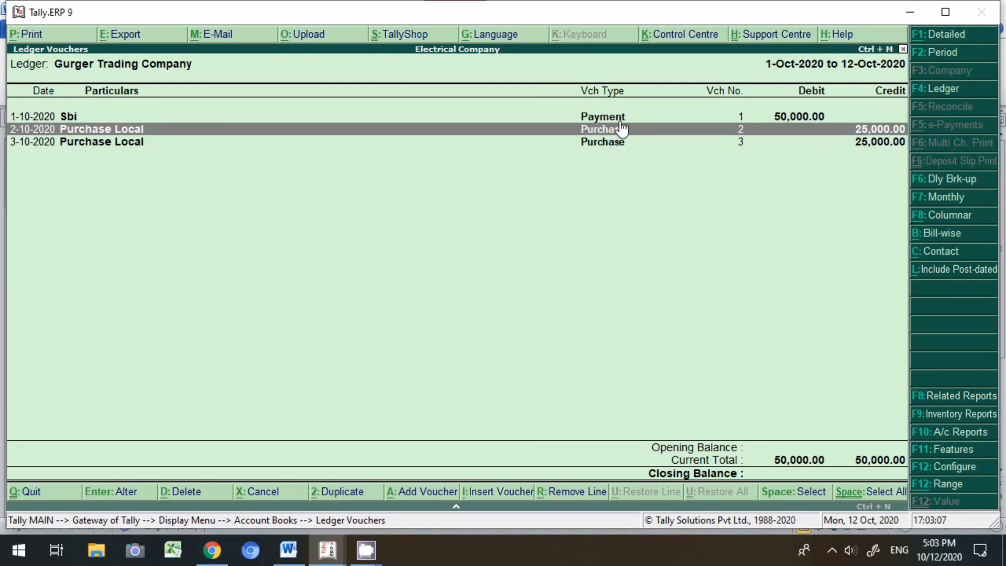
{"action": "double_click", "coordinate": [608, 131]}
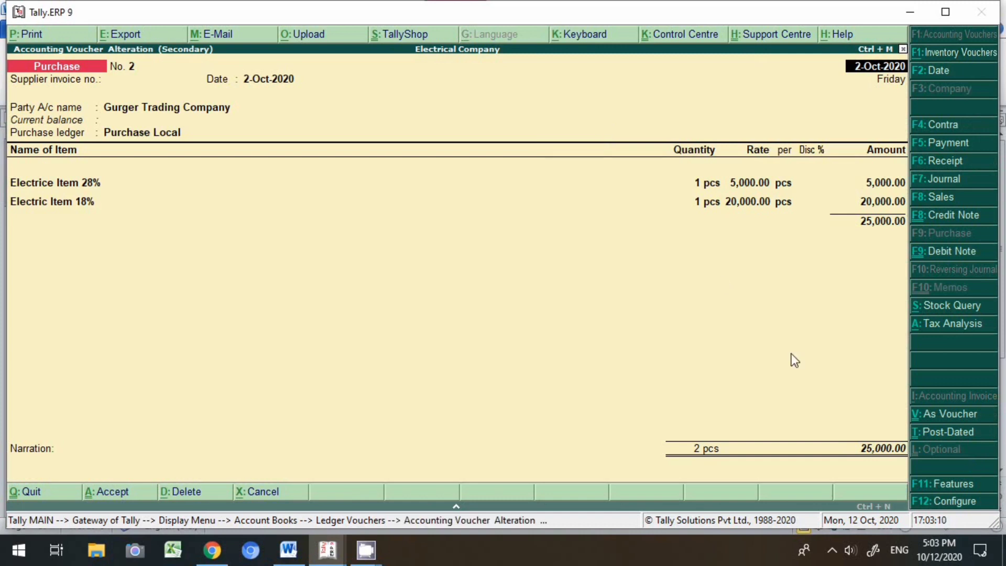
{"action": "double_click", "coordinate": [884, 452]}
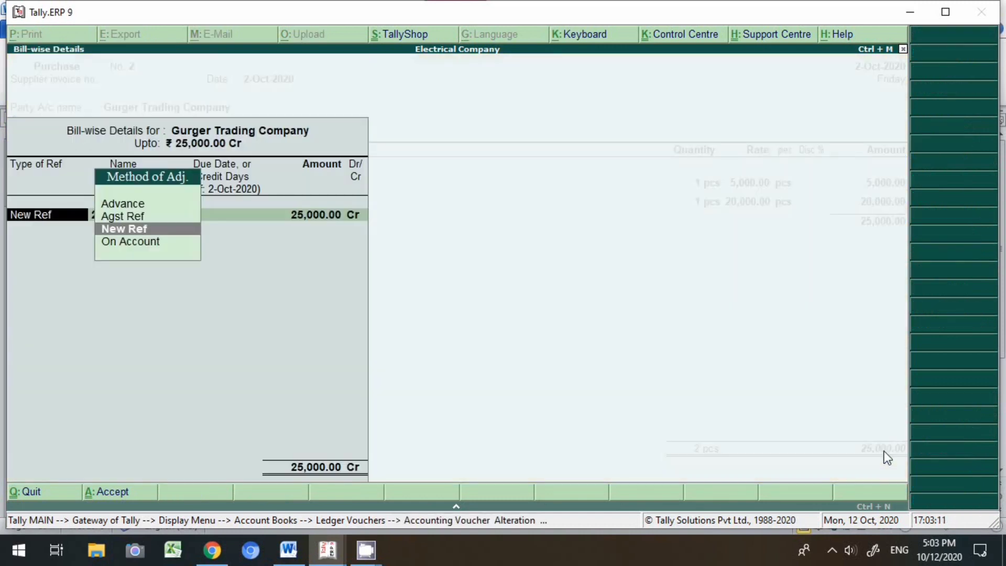
- Allocate the purchase as Agst Ref to pending bill 1 dated 1-Oct-2020 for 25,000.00 Cr, and save the voucher
{"action": "key", "text": "Up"}
{"action": "key", "text": "Return"}
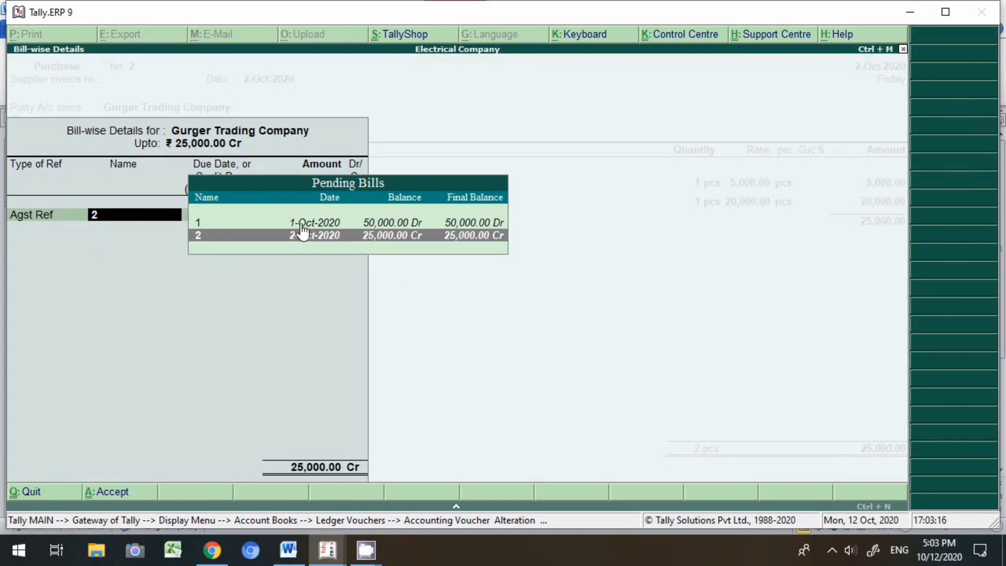
{"action": "left_click", "coordinate": [393, 224]}
{"action": "left_click", "coordinate": [392, 224]}
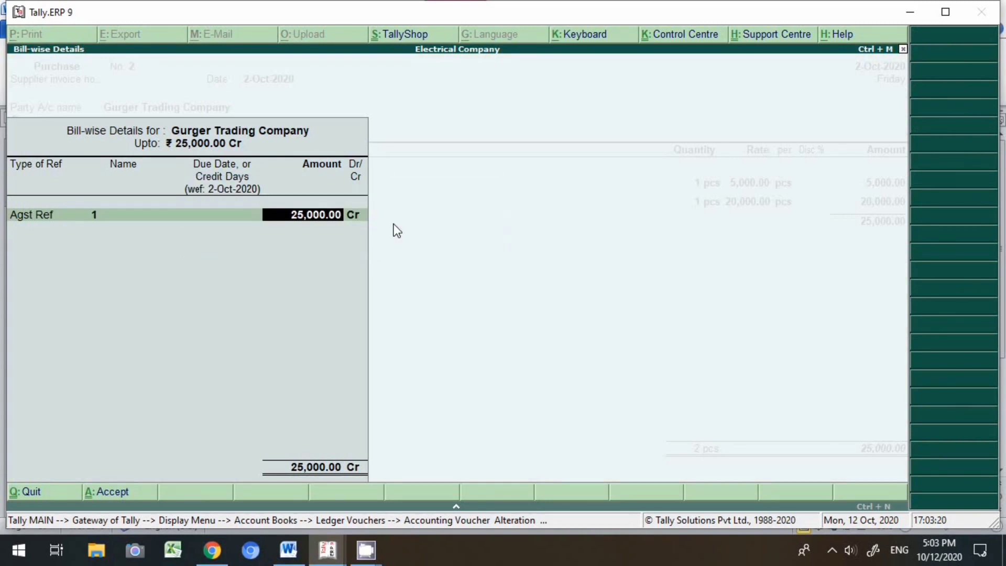
{"action": "key", "text": "Return"}
{"action": "key", "text": "Return"}
{"action": "key", "text": "Return"}
{"action": "key", "text": "Return"}
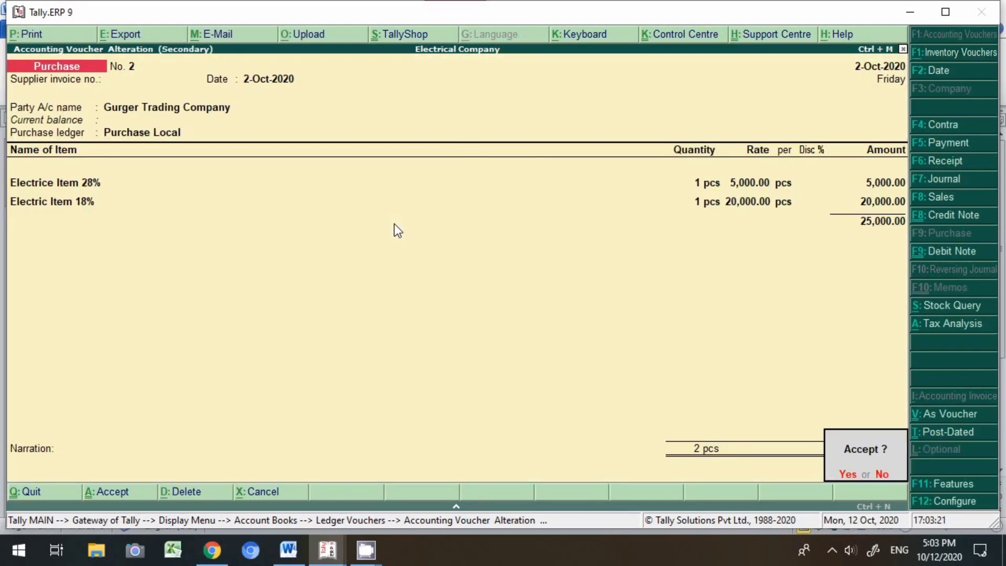
{"action": "key", "text": "Return"}
{"action": "key", "text": "Down"}
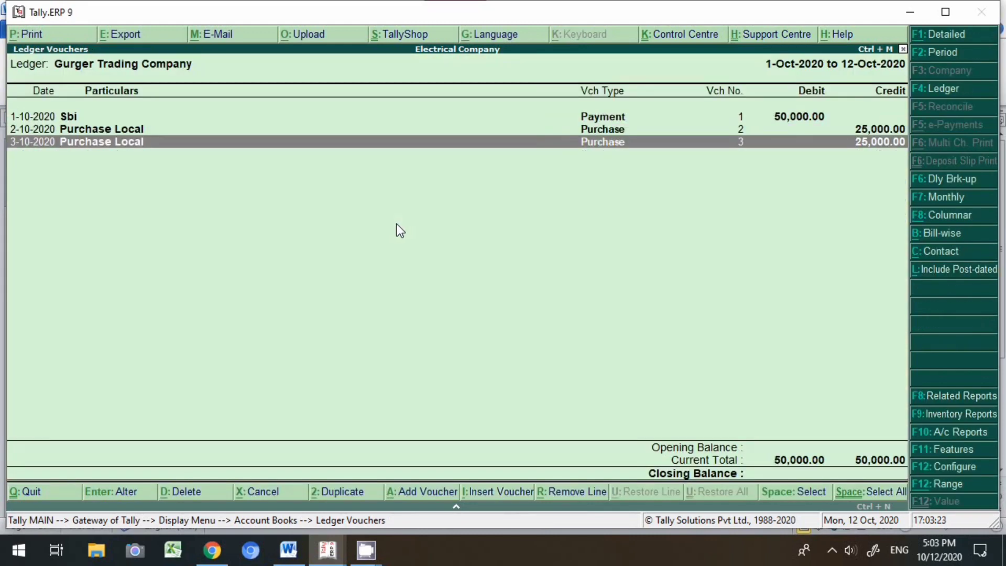
- Open the bill-wise details of Gurger Trading Company's purchase voucher No. 3 dated 3-10-2020, using Agst Ref as the adjustment method
{"action": "key", "text": "Return"}
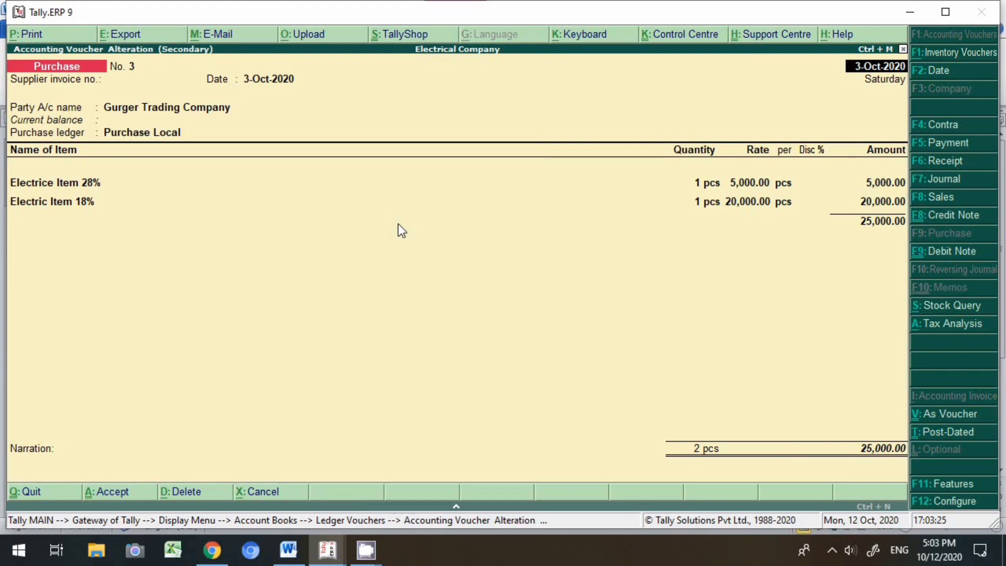
{"action": "left_click", "coordinate": [861, 446]}
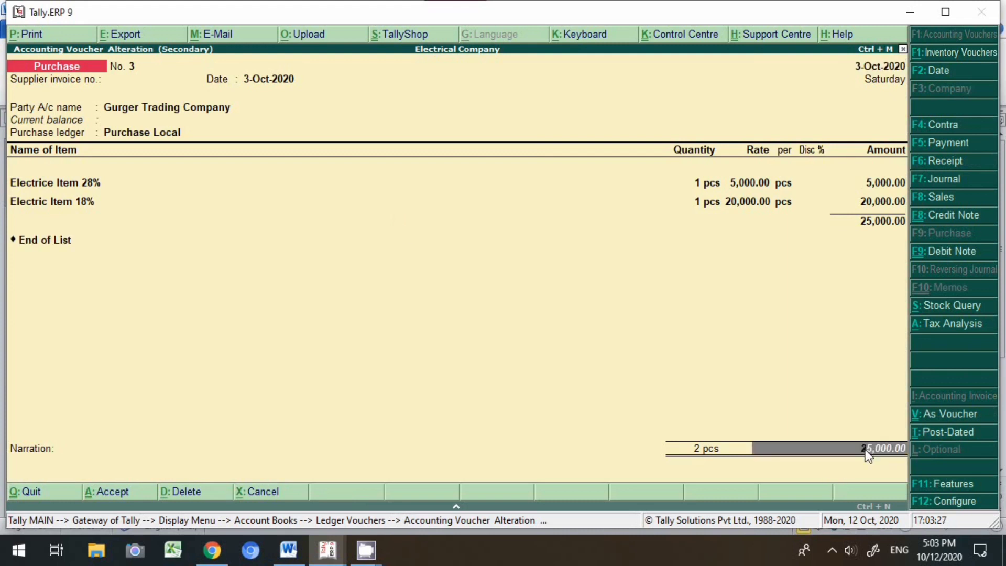
{"action": "key", "text": "Return"}
{"action": "key", "text": "Up"}
{"action": "key", "text": "Return"}
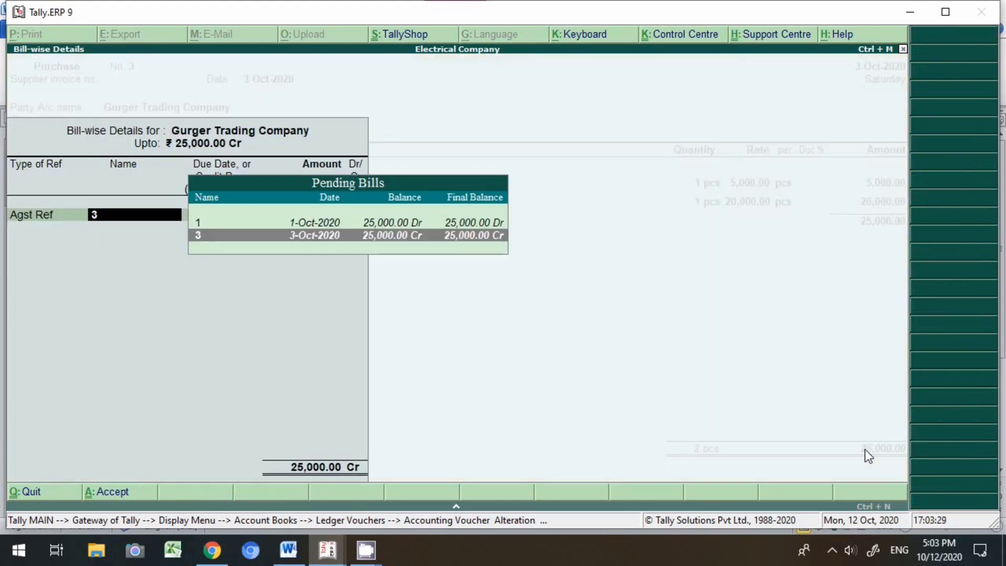
- Adjust the purchase of 25,000.00 against pending bill 1 dated 1-Oct-2020, and save the voucher without a narration
{"action": "key", "text": "Up"}
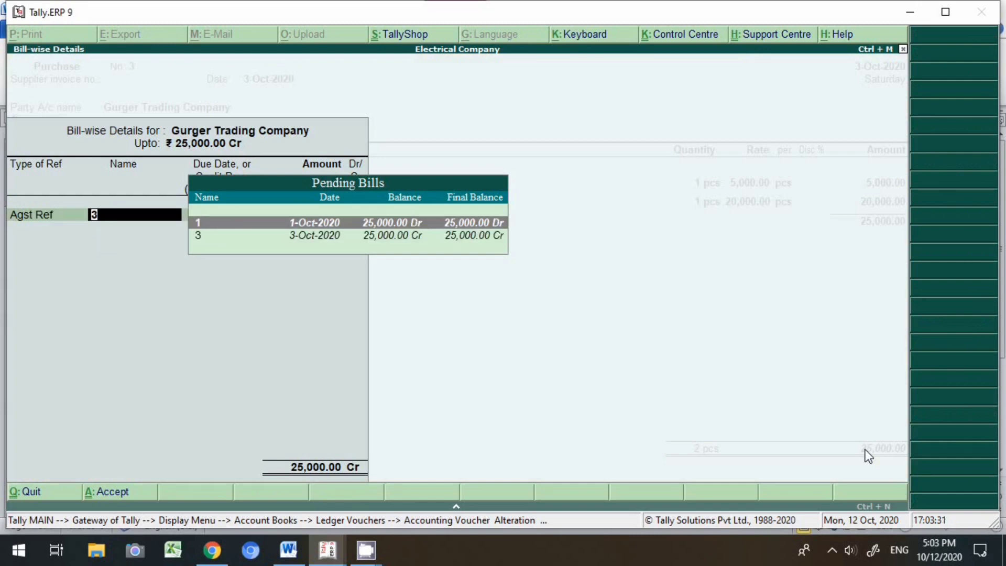
{"action": "key", "text": "Return"}
{"action": "key", "text": "Return"}
{"action": "key", "text": "Return"}
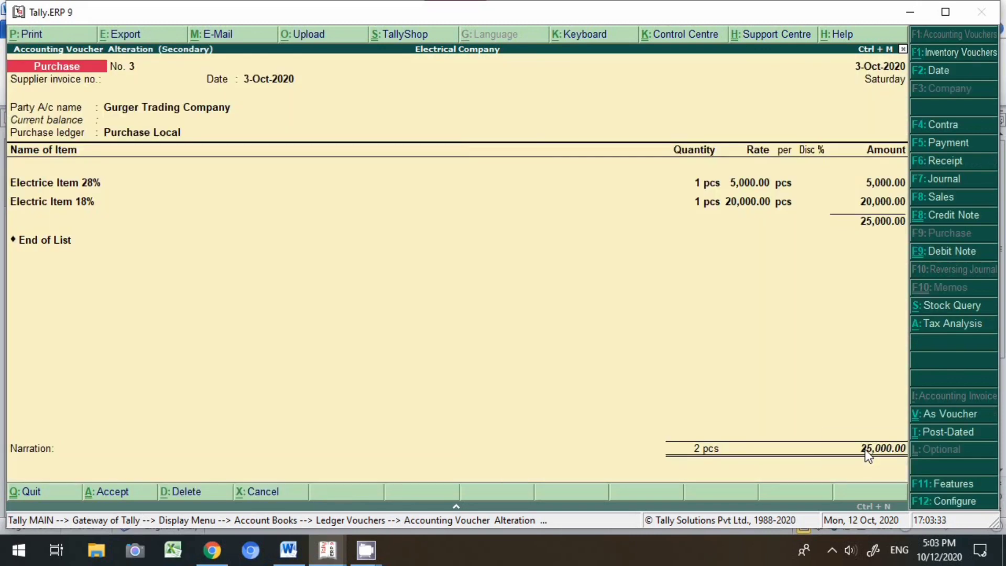
{"action": "key", "text": "Return"}
{"action": "key", "text": "Return"}
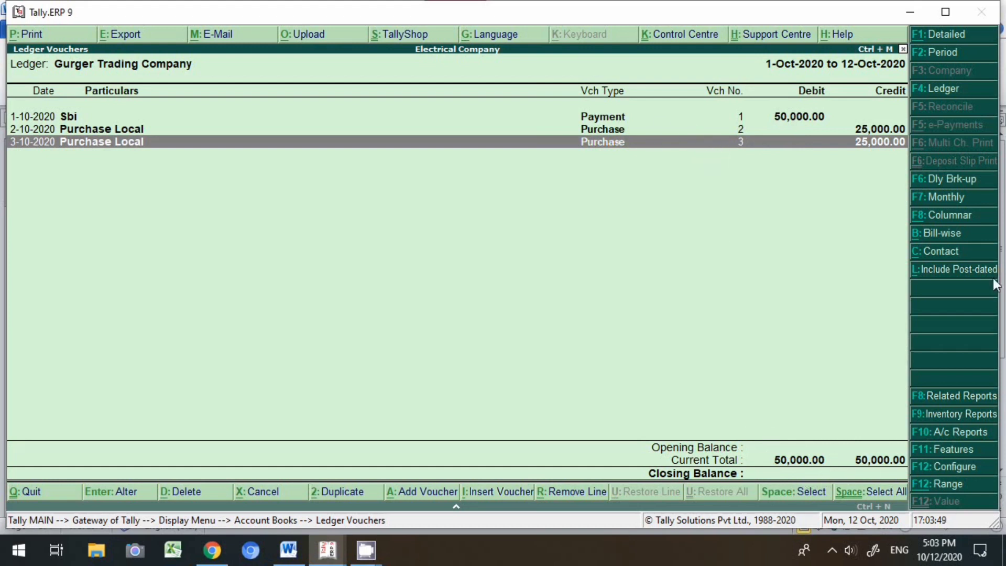
- Check Gurger Trading Company's outstanding bills in the bill-wise view, and return to the ledger selection
{"action": "left_click", "coordinate": [938, 232]}
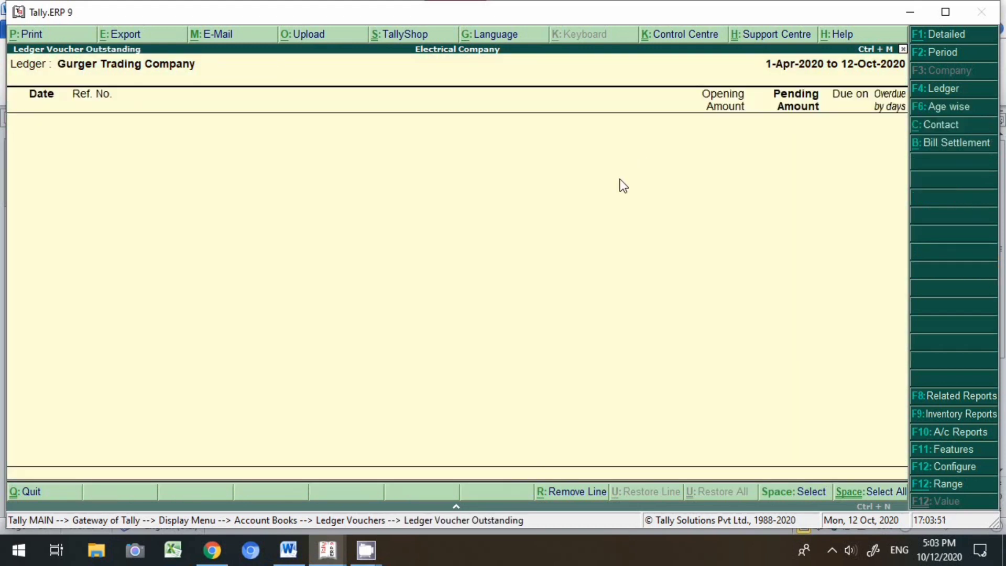
{"action": "key", "text": "Escape"}
{"action": "key", "text": "Escape"}
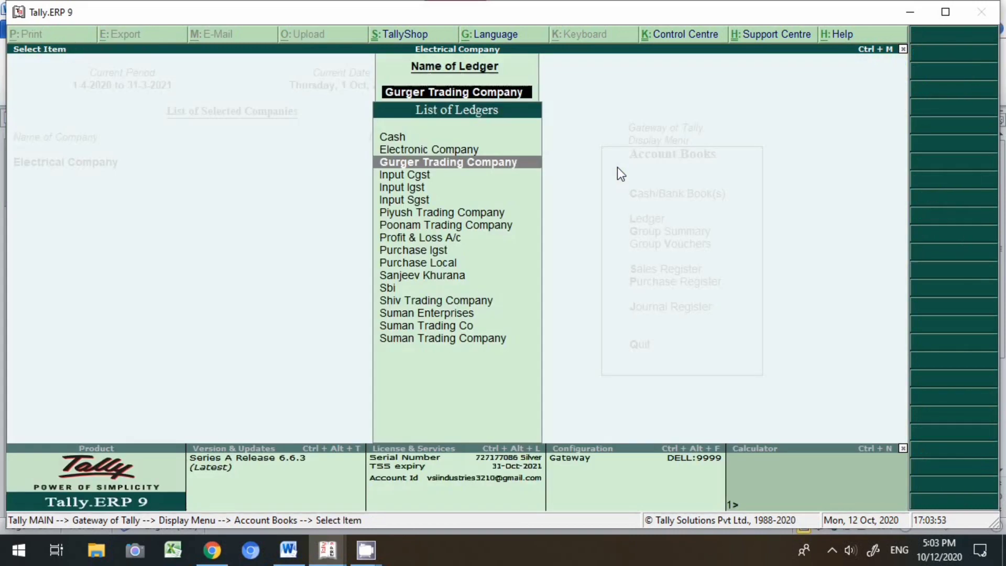
{"action": "key", "text": "Escape"}
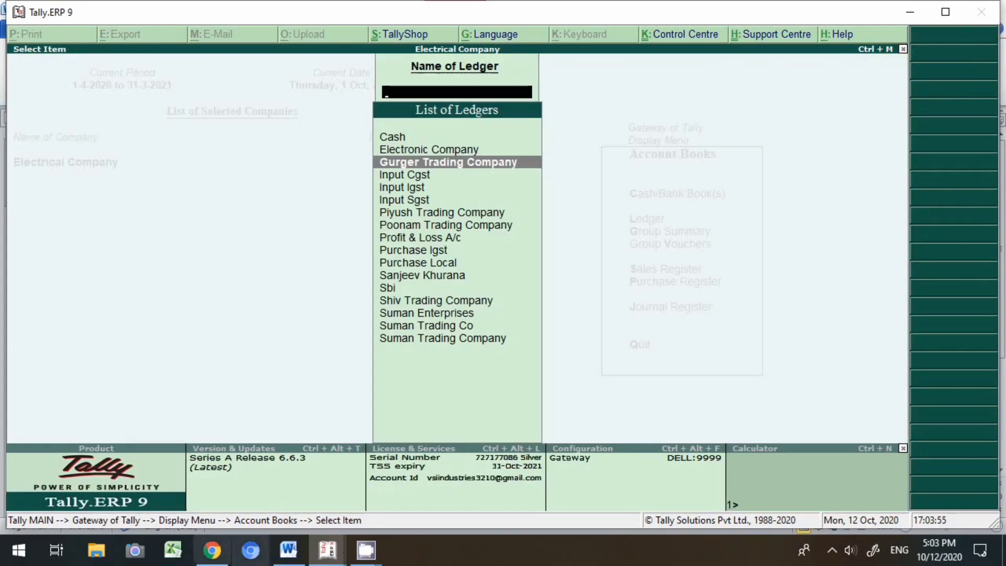
- Check the purchase list in the Word document, and open the Tally ledger of the supplier with purchase No. 4
{"action": "left_click", "coordinate": [285, 552]}
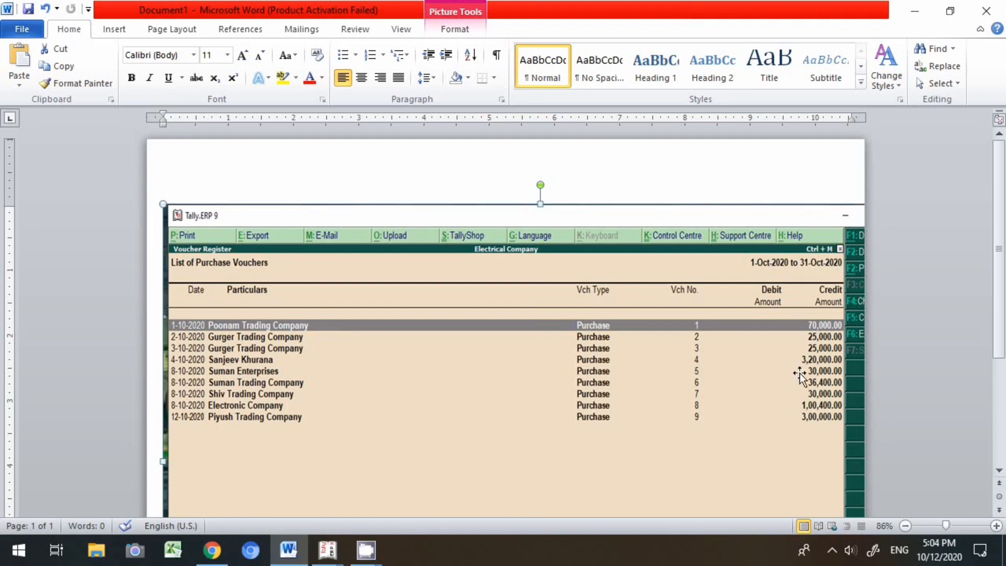
{"action": "left_click", "coordinate": [327, 550]}
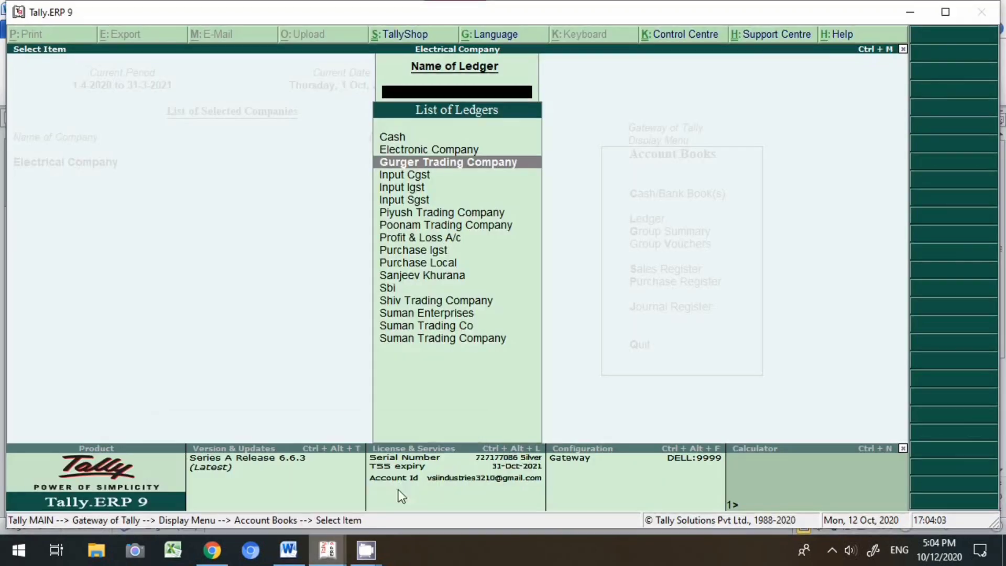
{"action": "type", "text": "Sanj"}
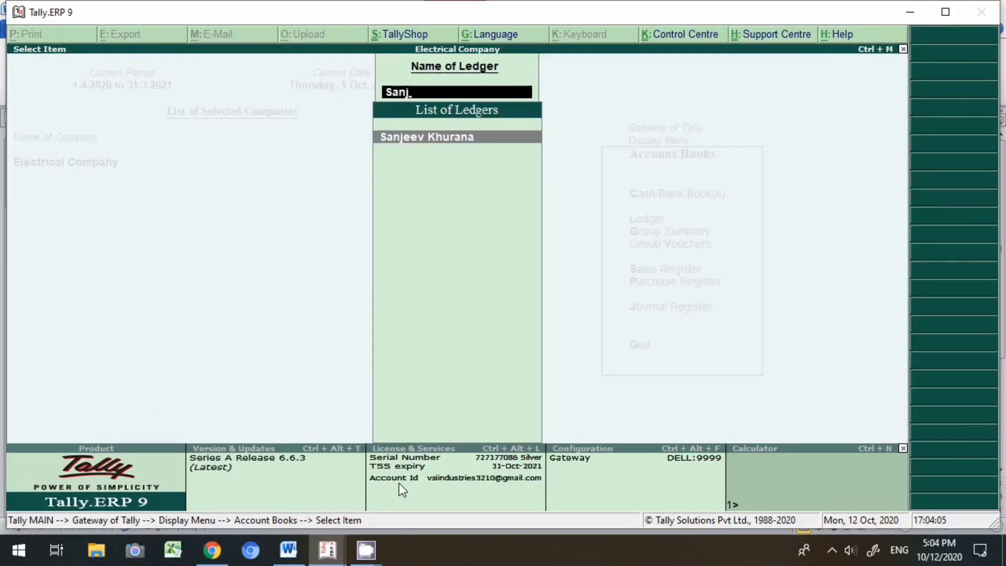
{"action": "key", "text": "Return"}
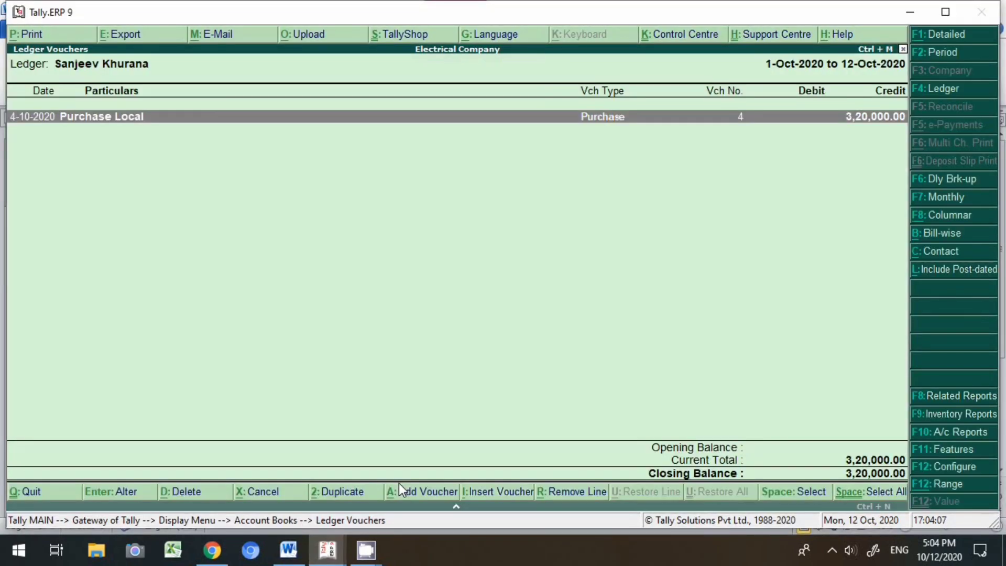
- Add a payment voucher from the supplier's ledger and date it 20-10-2020
{"action": "left_click", "coordinate": [399, 483]}
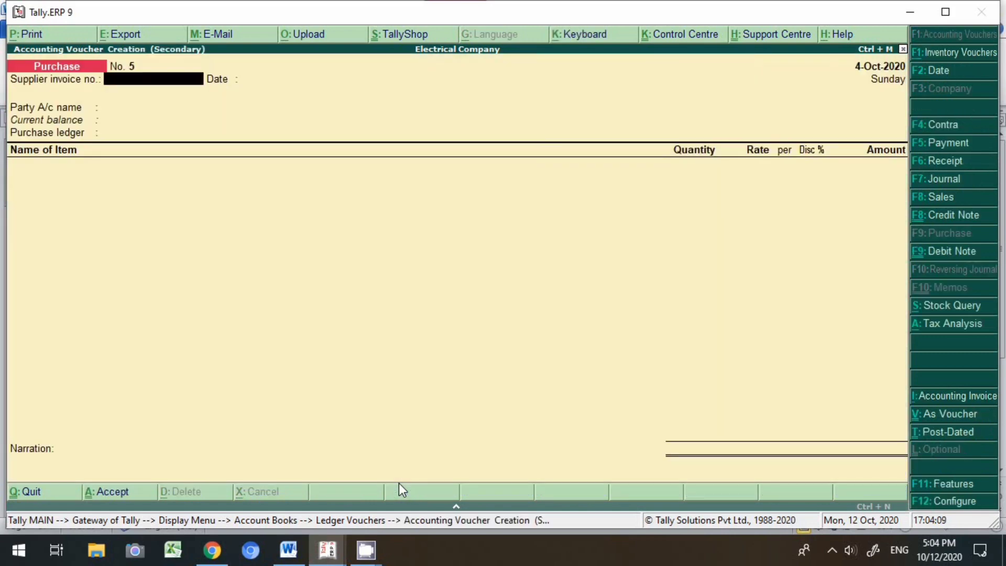
{"action": "left_click", "coordinate": [938, 146]}
{"action": "key", "text": "F2"}
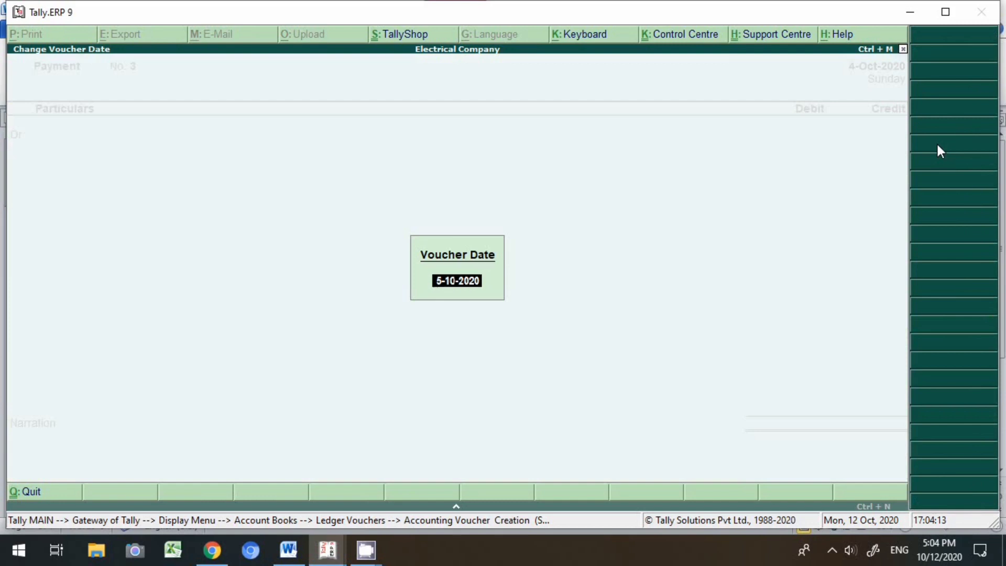
{"action": "type", "text": "20.10"}
{"action": "key", "text": "Return"}
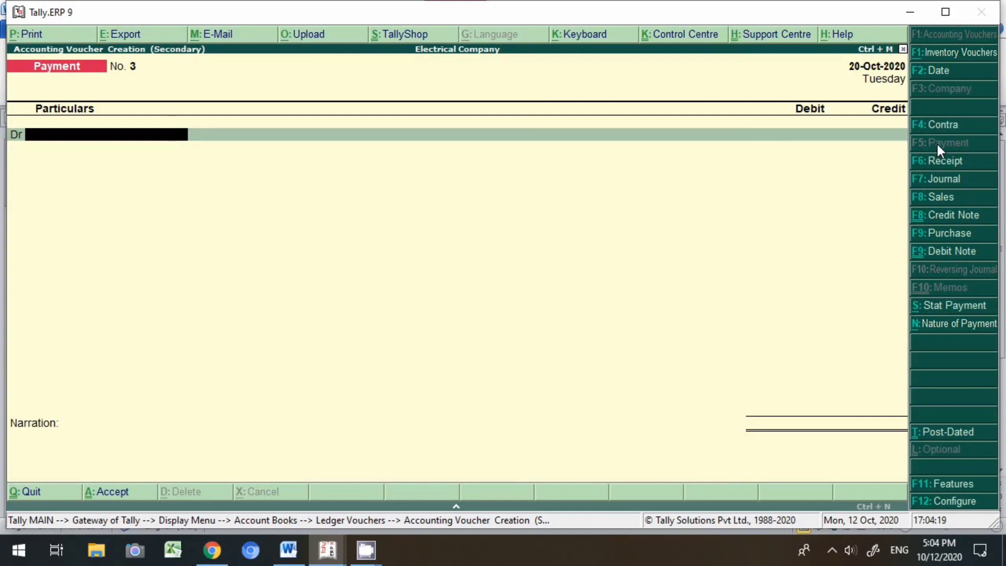
- Debit the supplier of purchase No. 4 with 1,00,000.00, and allocate the amount as Agst Ref to pending bill 4
{"action": "type", "text": "San"}
{"action": "key", "text": "Return"}
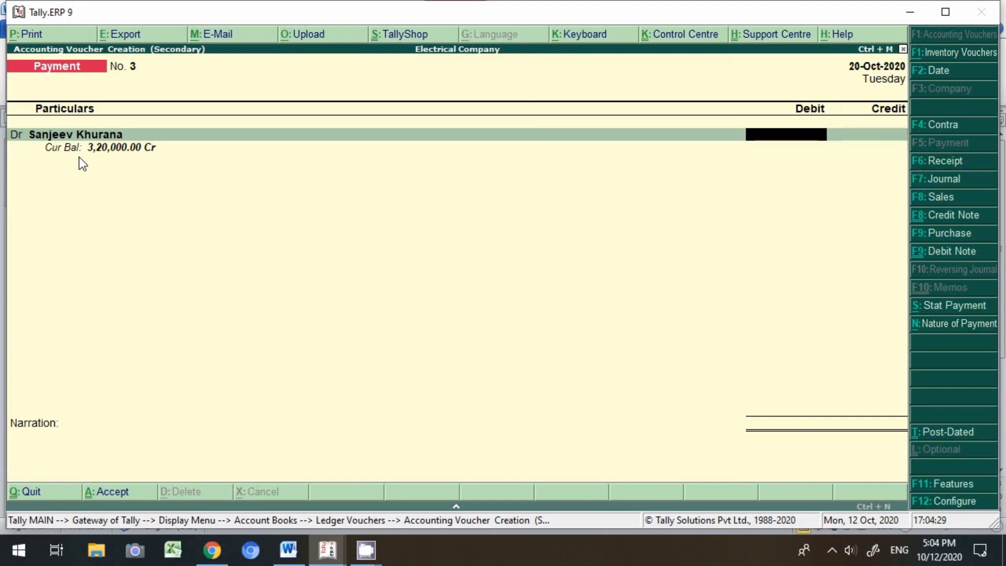
{"action": "type", "text": "100000"}
{"action": "key", "text": "Return"}
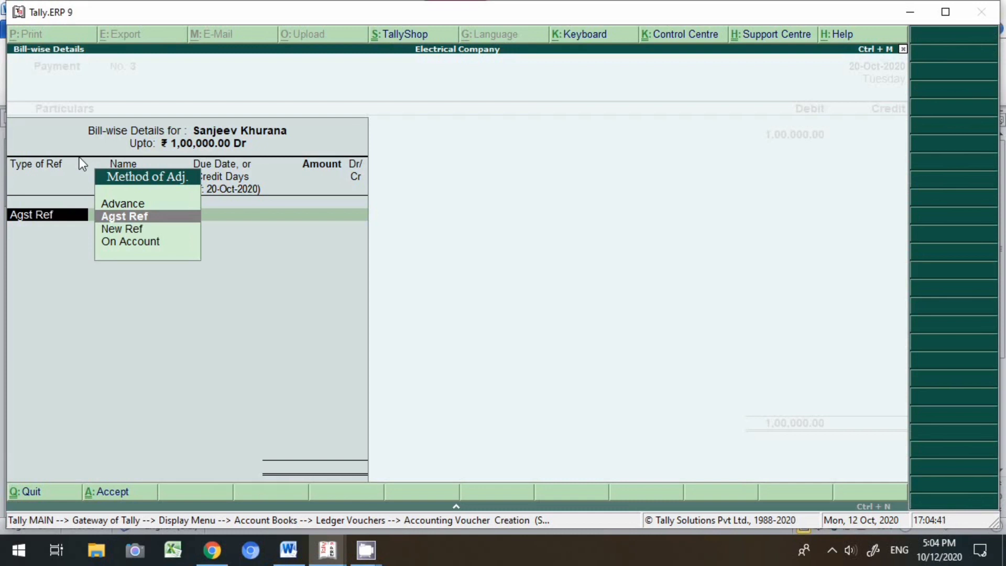
{"action": "key", "text": "Return"}
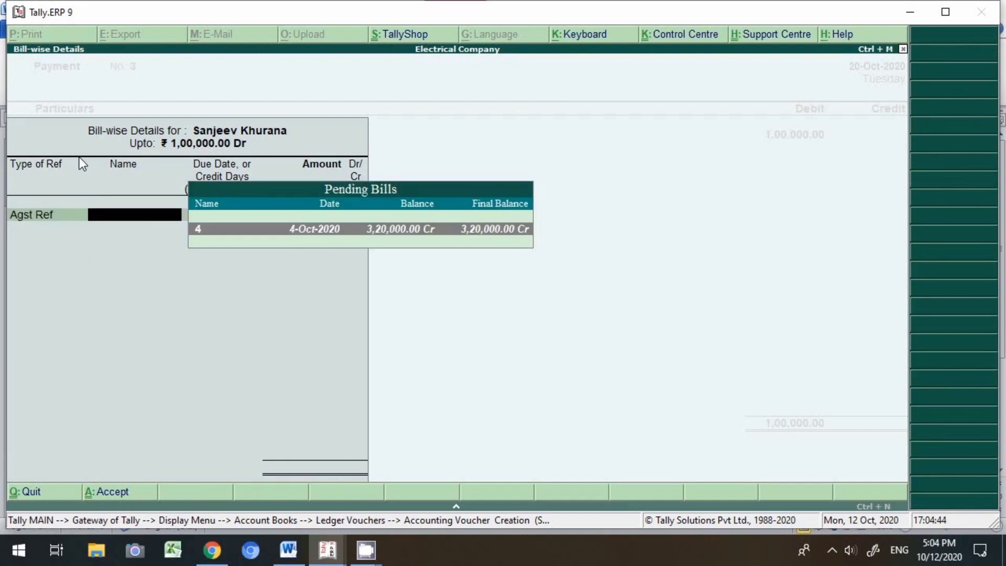
{"action": "key", "text": "Return"}
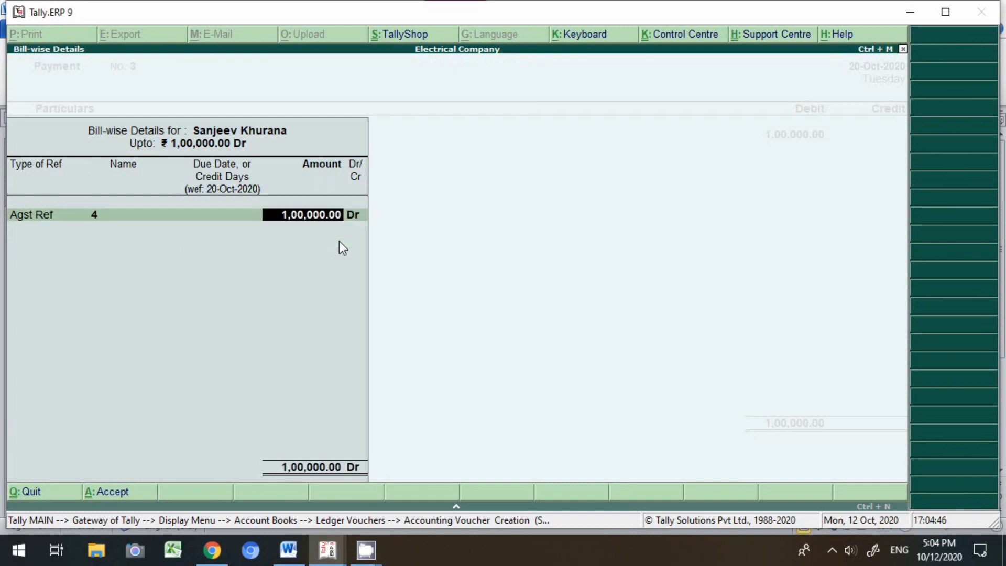
{"action": "key", "text": "Return"}
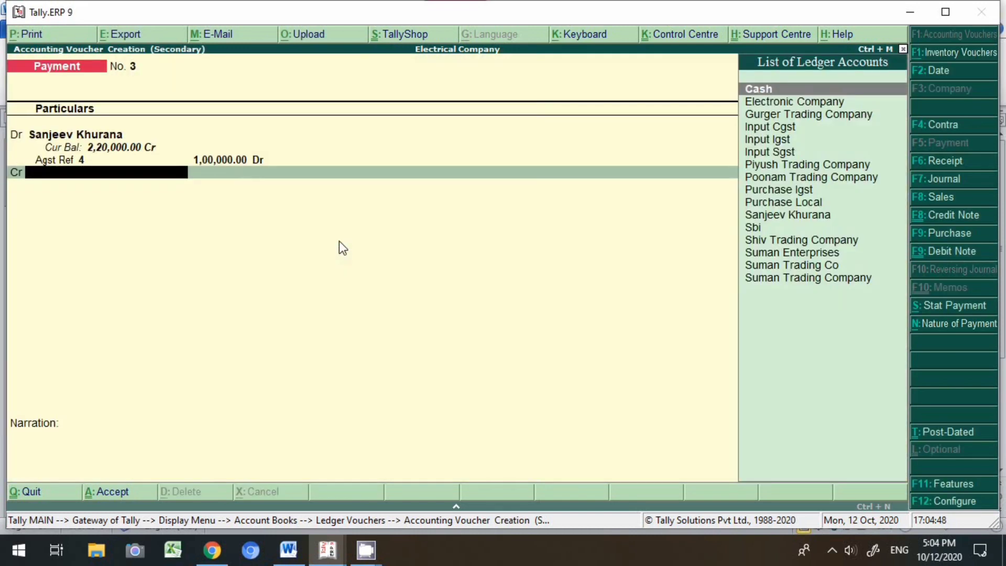
- Credit Sbi with 1,00,000.00 in the payment voucher dated 20-Oct-2020
{"action": "type", "text": "sbi"}
{"action": "key", "text": "Return"}
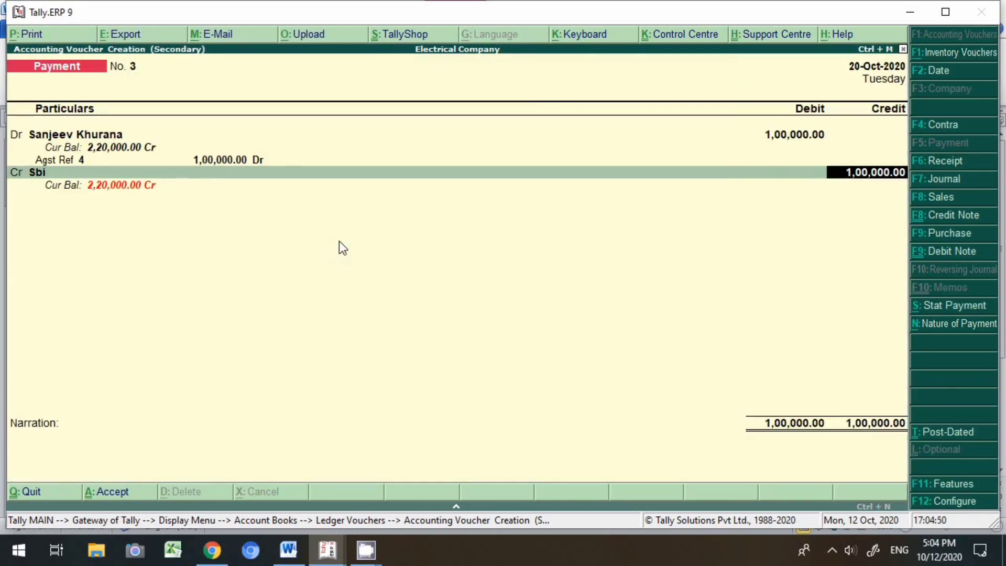
{"action": "key", "text": "Return"}
- Allocate the Sbi amount as a cheque with instrument number 654123 dated 20-Oct-2020, and save the voucher without a narration
{"action": "key", "text": "Return"}
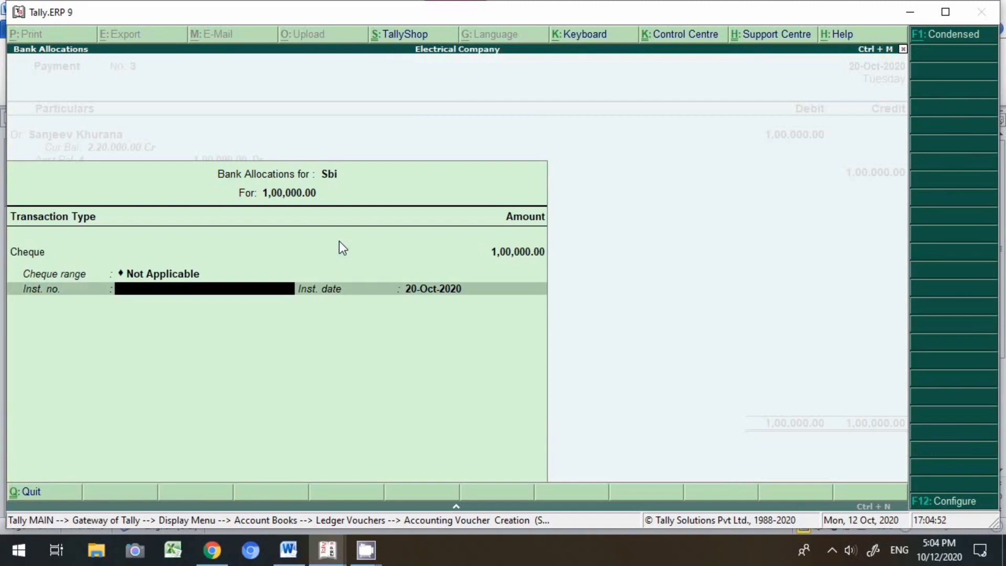
{"action": "type", "text": "654123"}
{"action": "key", "text": "Return"}
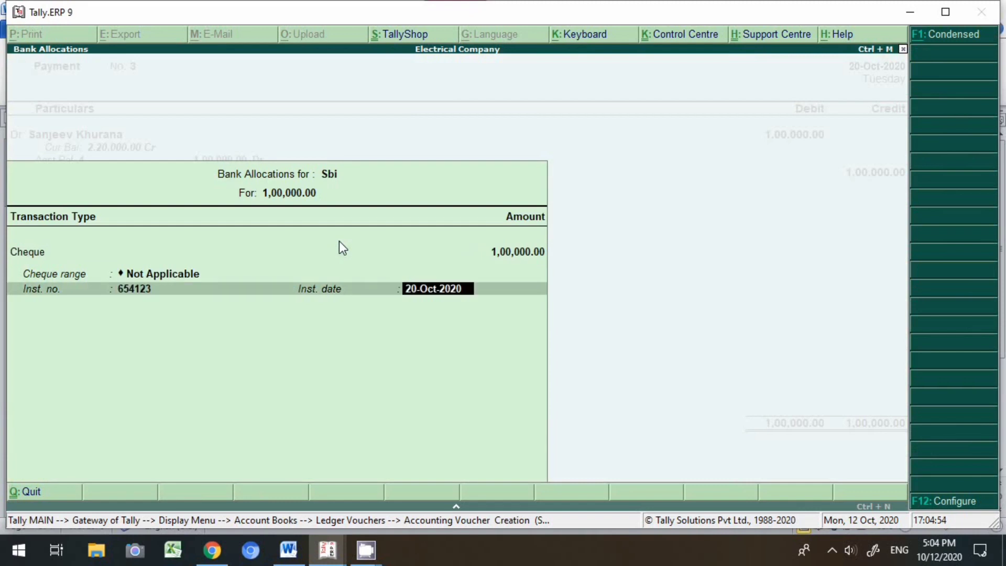
{"action": "key", "text": "Return"}
{"action": "key", "text": "Return"}
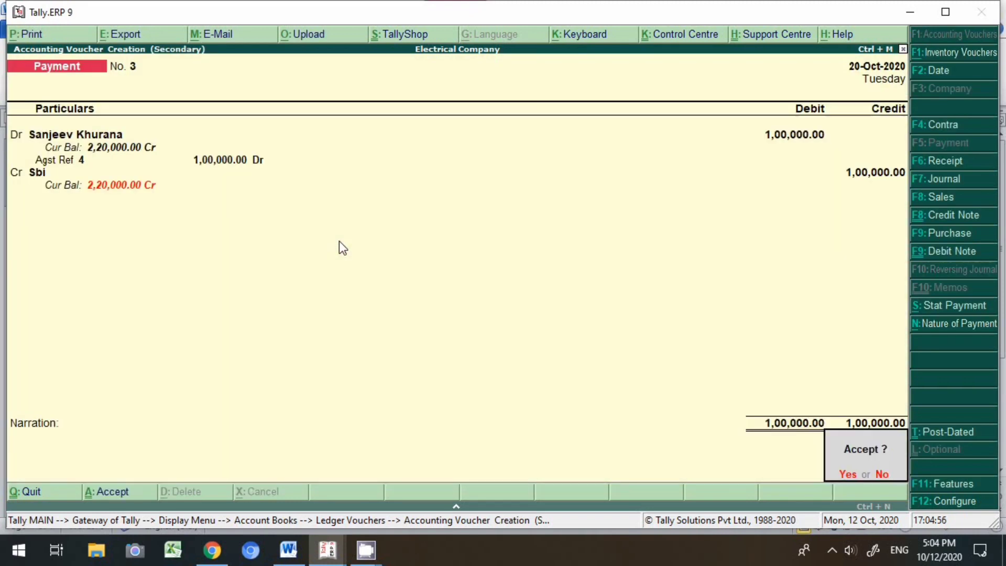
{"action": "key", "text": "Return"}
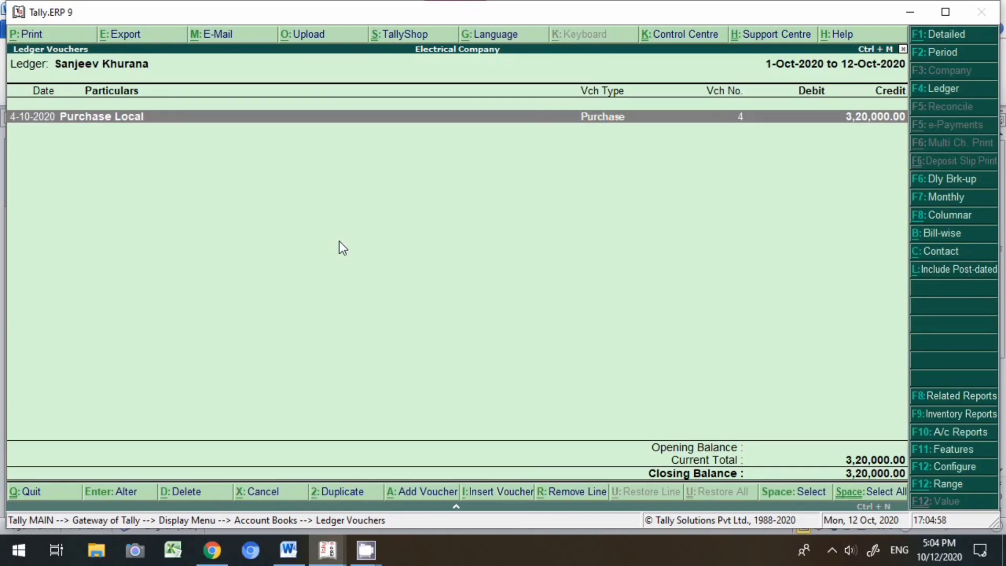
- Add a second payment voucher from the supplier's ledger and date it 25-10-2020
{"action": "key", "text": "alt+a"}
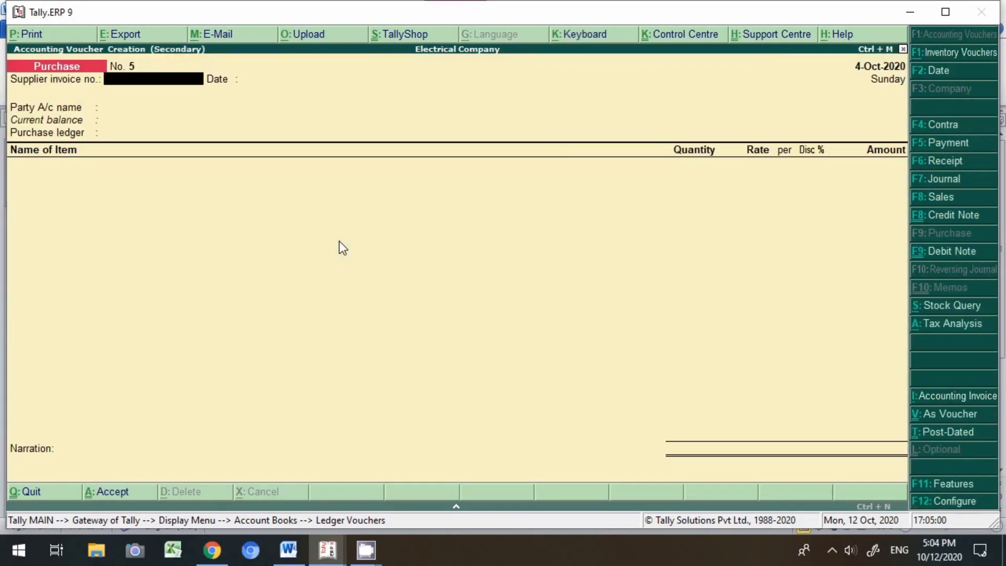
{"action": "left_click", "coordinate": [961, 150]}
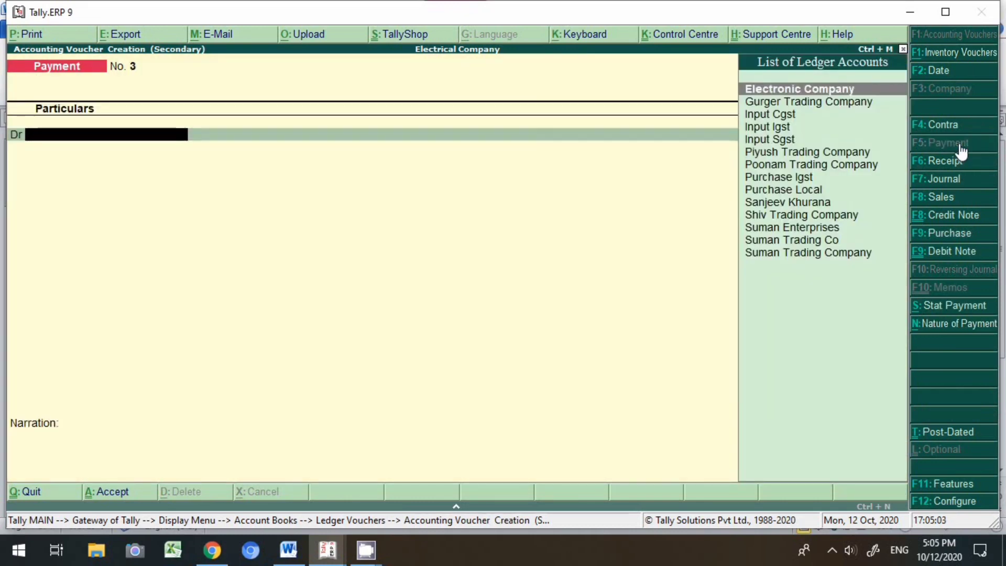
{"action": "key", "text": "F2"}
{"action": "type", "text": "25-10"}
{"action": "key", "text": "Return"}
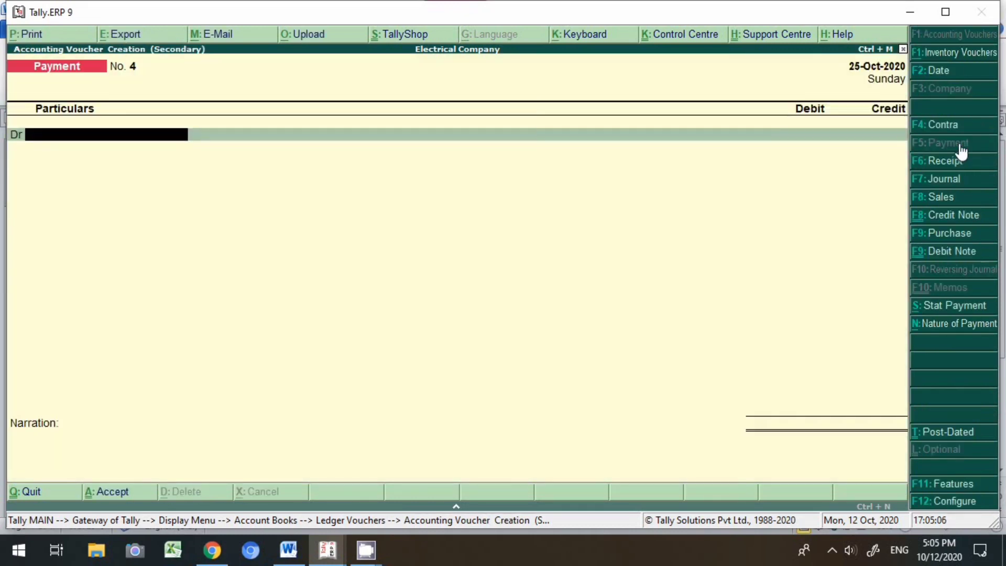
- Debit the same supplier with another 1,00,000.00, and allocate it as Agst Ref to pending bill 4 dated 4-Oct-2020
{"action": "type", "text": "Sanj"}
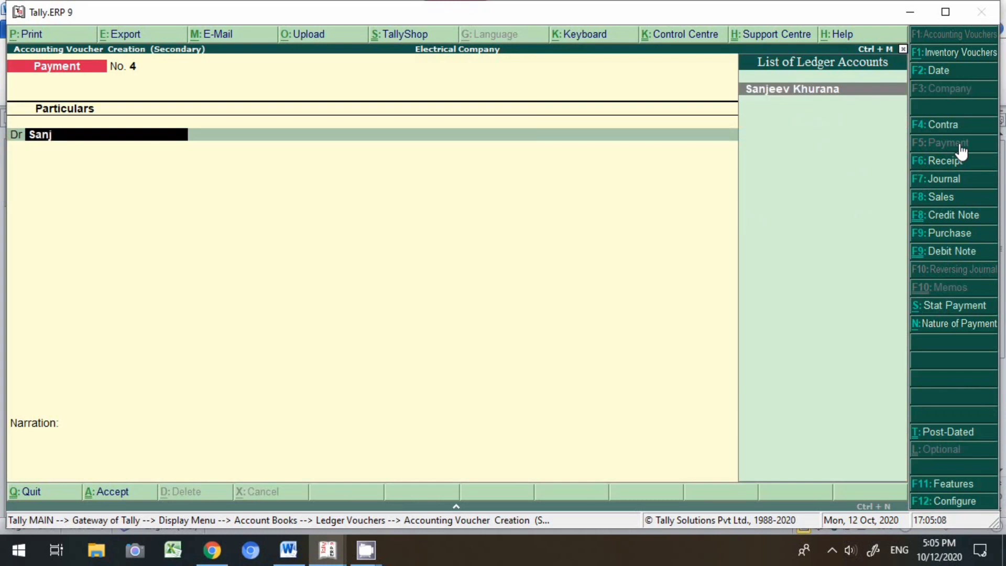
{"action": "key", "text": "Return"}
{"action": "type", "text": "100000"}
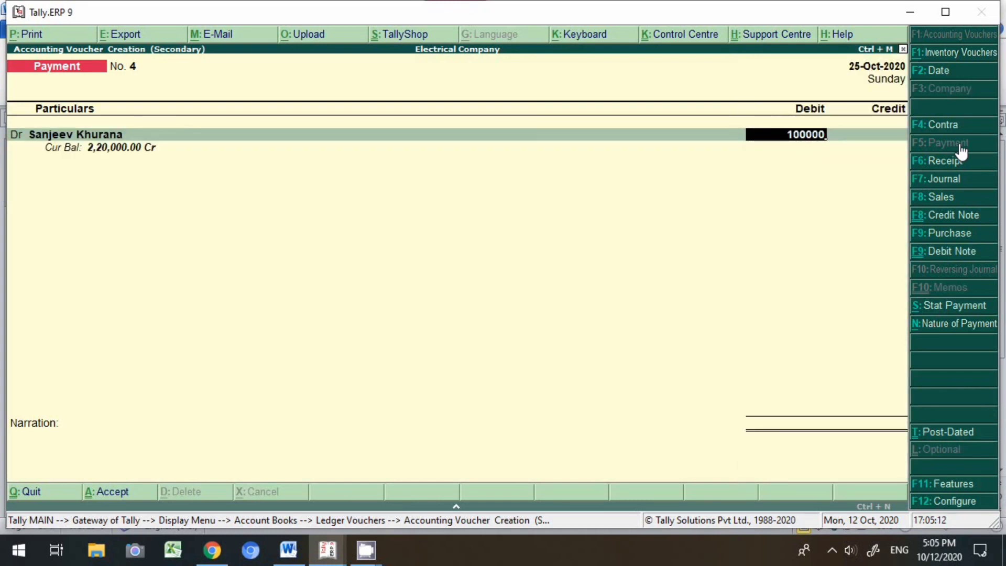
{"action": "type", "text": "."}
{"action": "key", "text": "Return"}
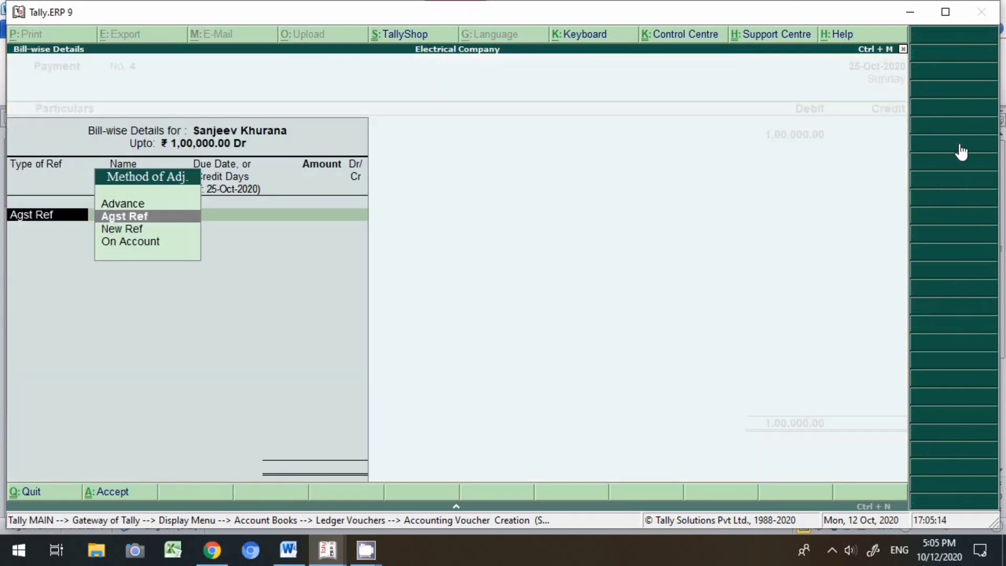
{"action": "key", "text": "Return"}
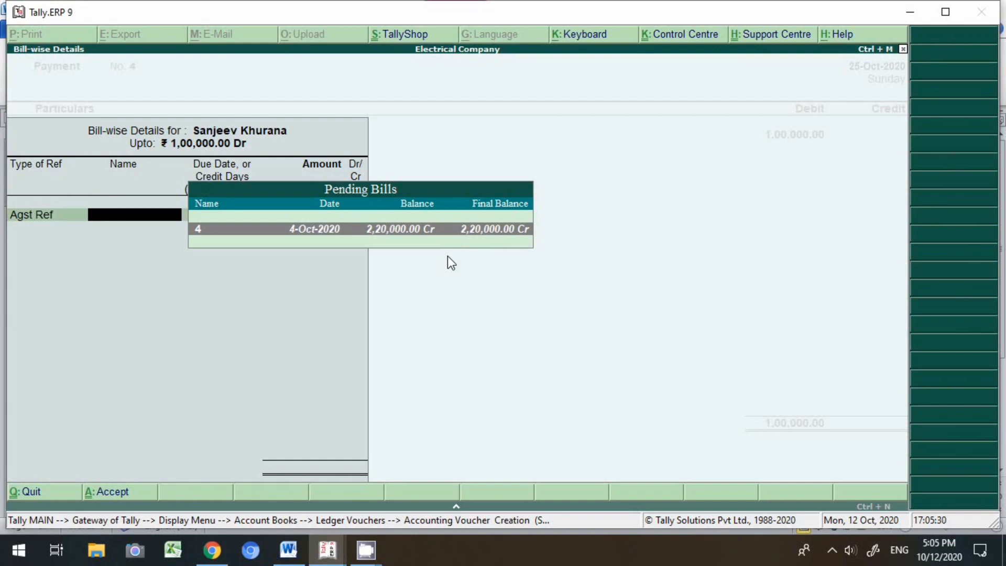
{"action": "key", "text": "Return"}
{"action": "key", "text": "Return"}
- Accept the bill 4 reference and credit Sbi with 1,00,000.00 in the payment voucher dated 25-Oct-2020
{"action": "key", "text": "Return"}
{"action": "key", "text": "Return"}
{"action": "key", "text": "Return"}
{"action": "key", "text": "Return"}
{"action": "key", "text": "Return"}
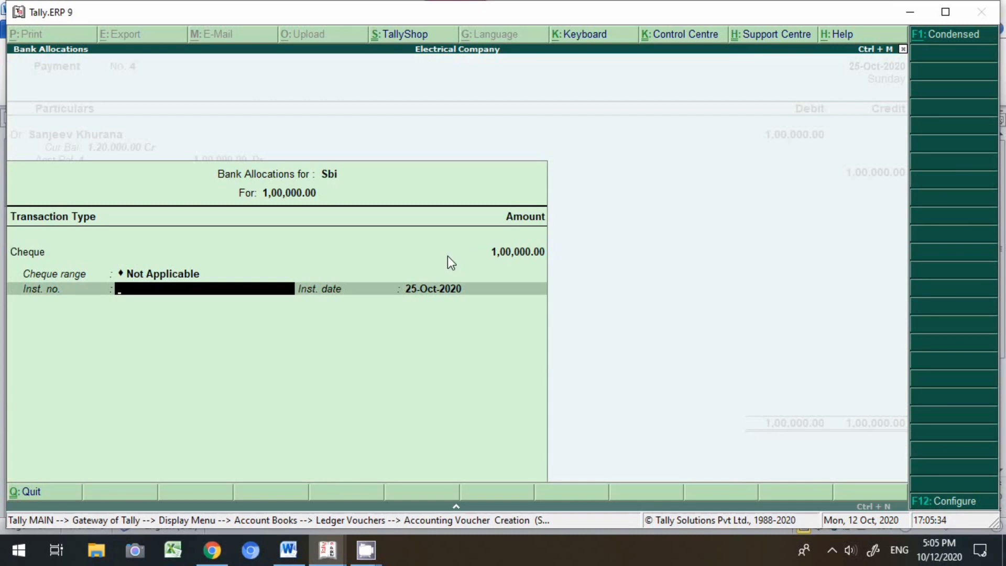
- Allocate the Sbi cheque with instrument number 123654 dated 25-Oct-2020, and save the voucher without a narration
{"action": "type", "text": "123654"}
{"action": "key", "text": "Return"}
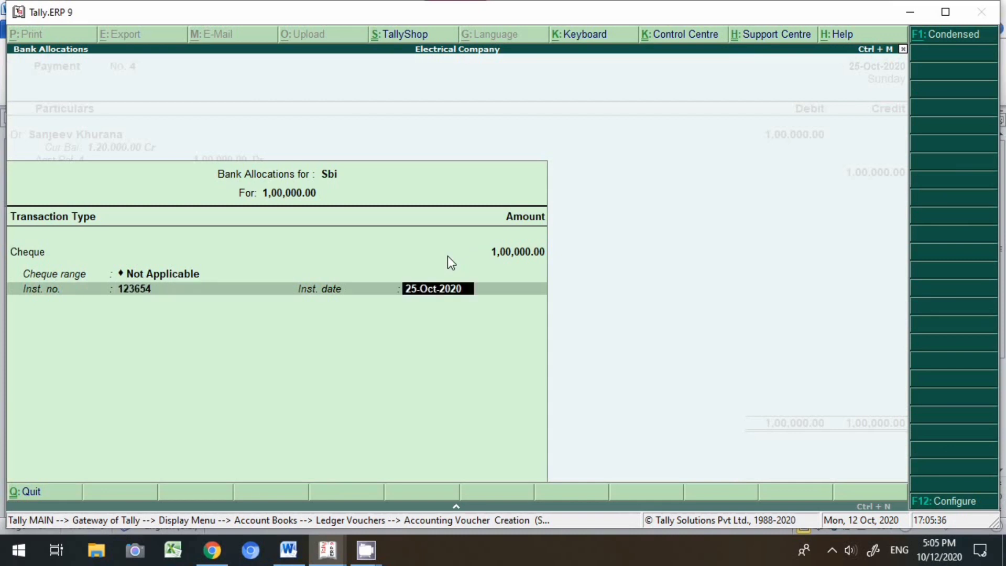
{"action": "key", "text": "Return"}
{"action": "key", "text": "Return"}
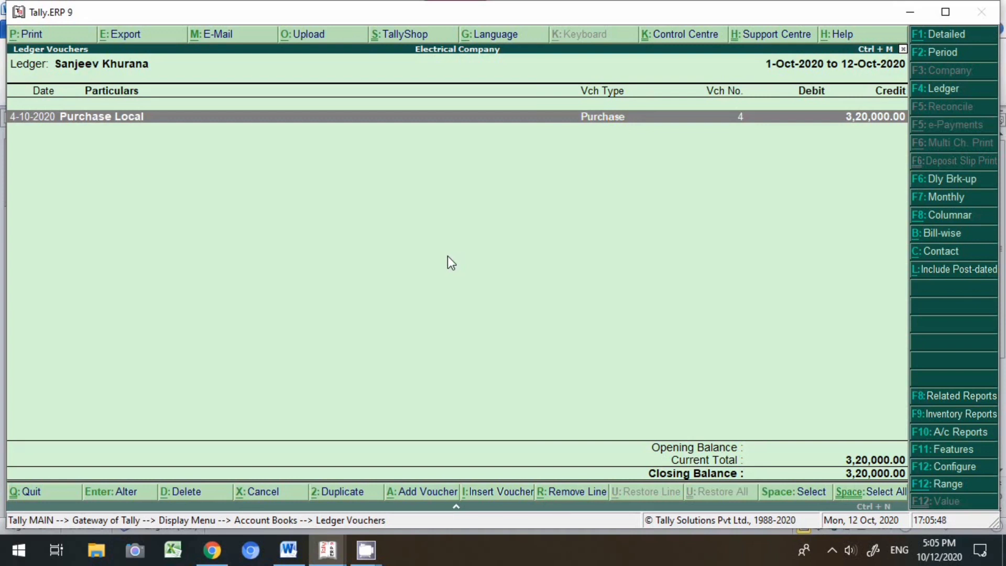
- Add a third payment voucher from the supplier's ledger and date it 27-10-2020
{"action": "key", "text": "alt+a"}
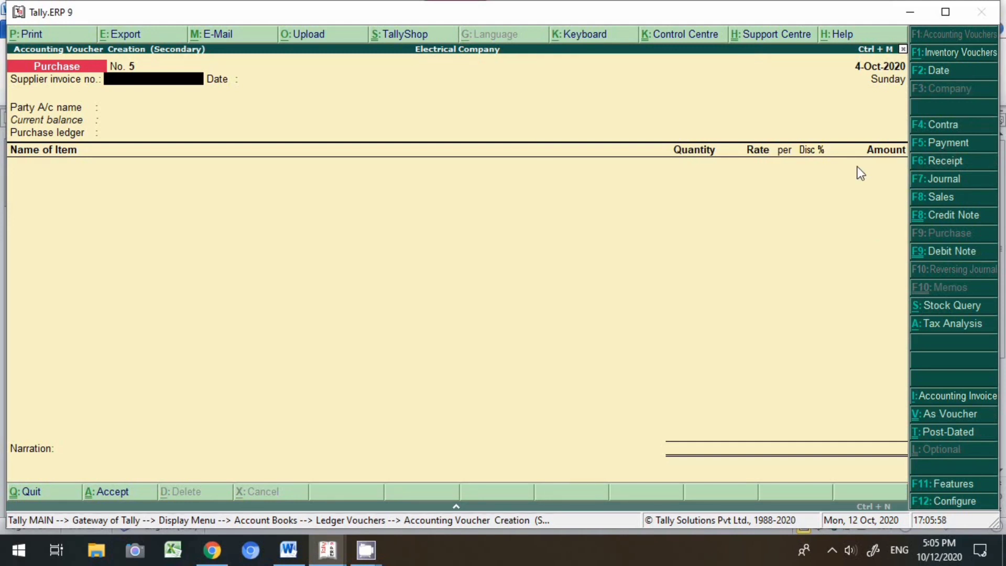
{"action": "left_click", "coordinate": [944, 148]}
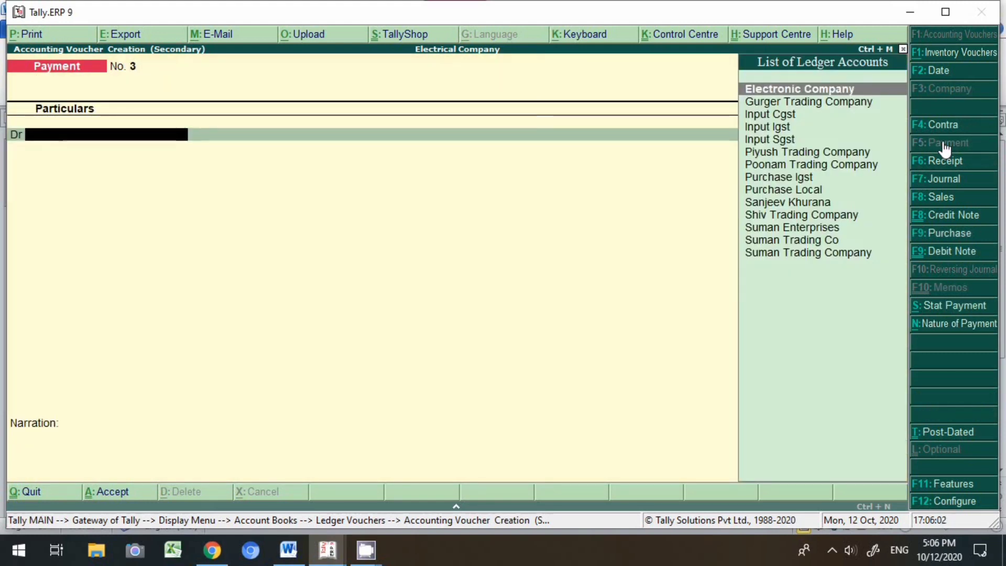
{"action": "key", "text": "F2"}
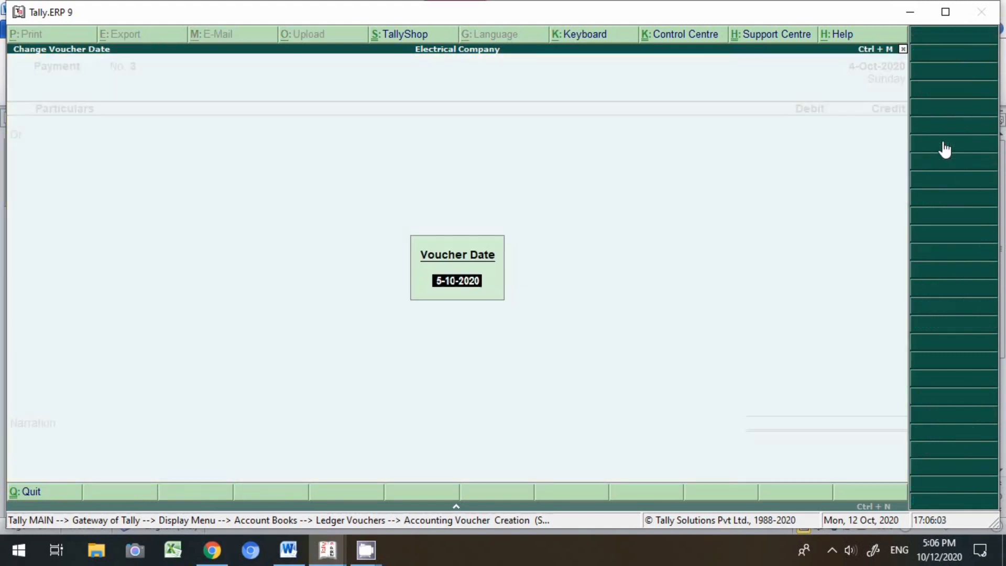
{"action": "type", "text": "27-10"}
{"action": "key", "text": "Return"}
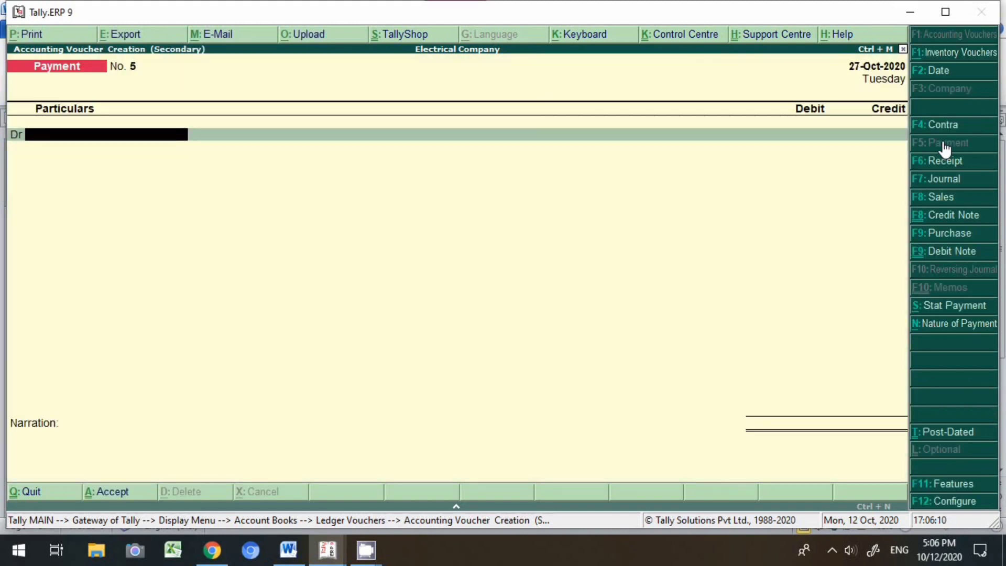
- Debit the supplier of bill 4 with 1,20,000.00, and allocate it as Agst Ref to that pending bill dated 4-Oct-2020
{"action": "type", "text": "San"}
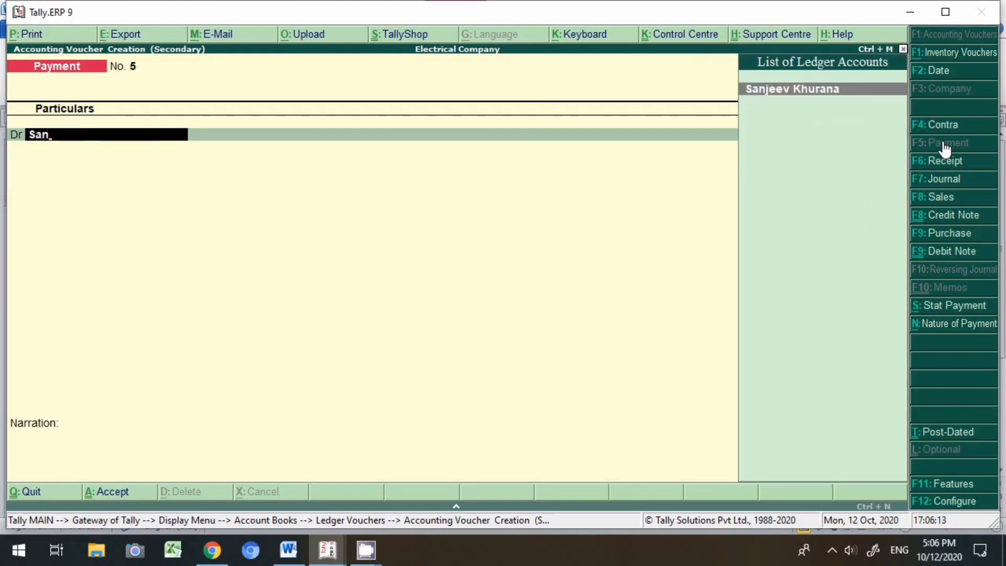
{"action": "key", "text": "Return"}
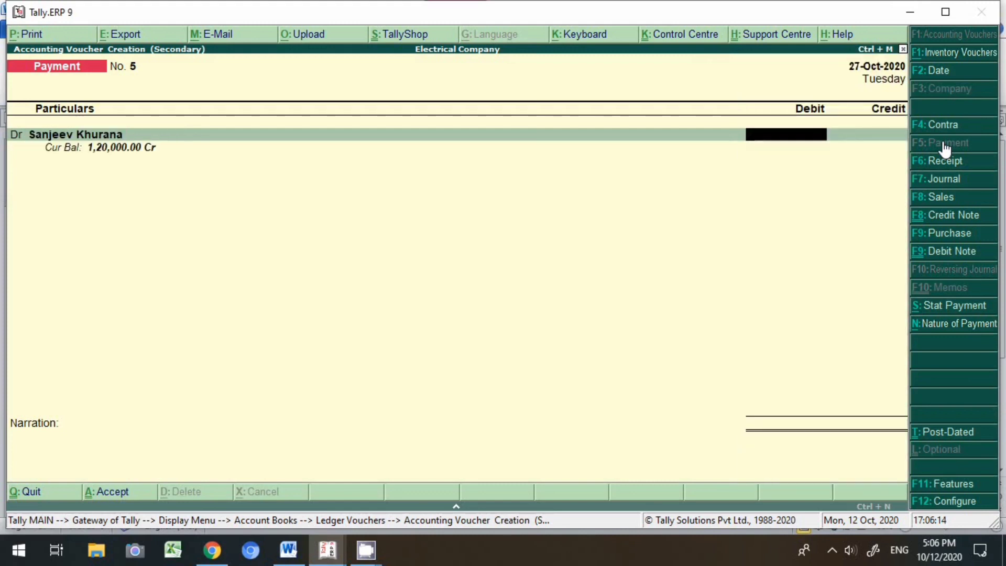
{"action": "type", "text": "2"}
{"action": "key", "text": "BackSpace"}
{"action": "type", "text": "120000"}
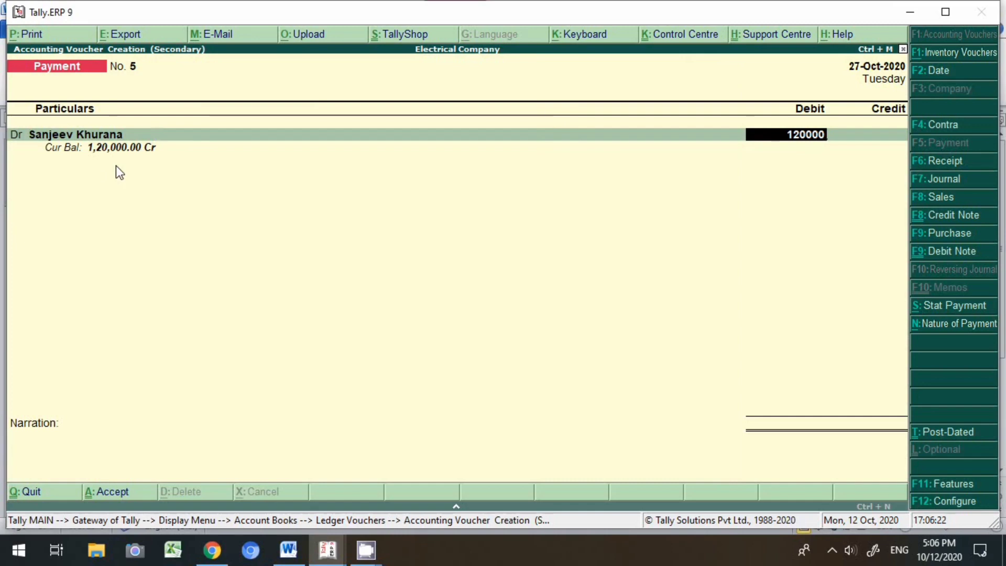
{"action": "key", "text": "Return"}
{"action": "key", "text": "Return"}
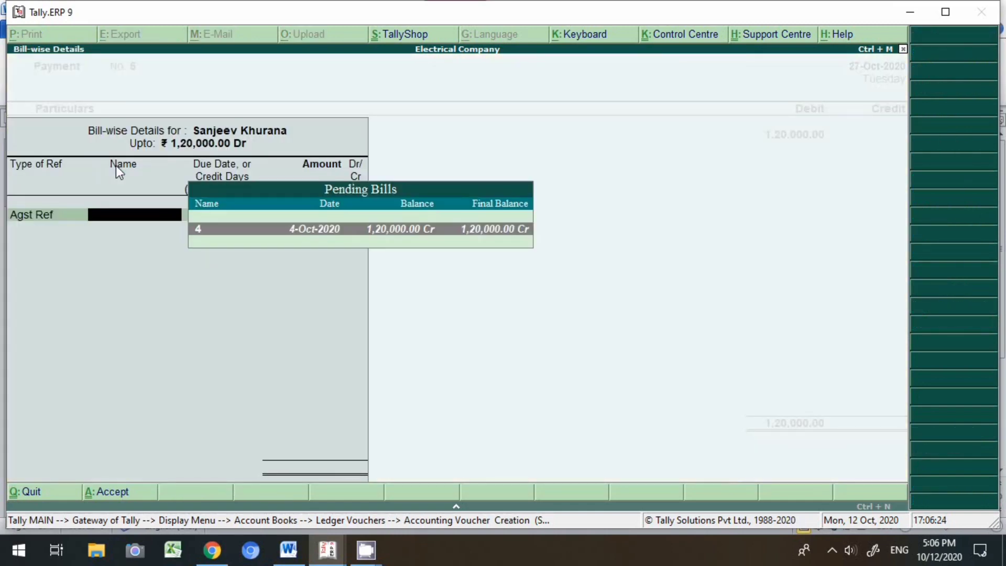
{"action": "key", "text": "Return"}
{"action": "key", "text": "Return"}
{"action": "key", "text": "Return"}
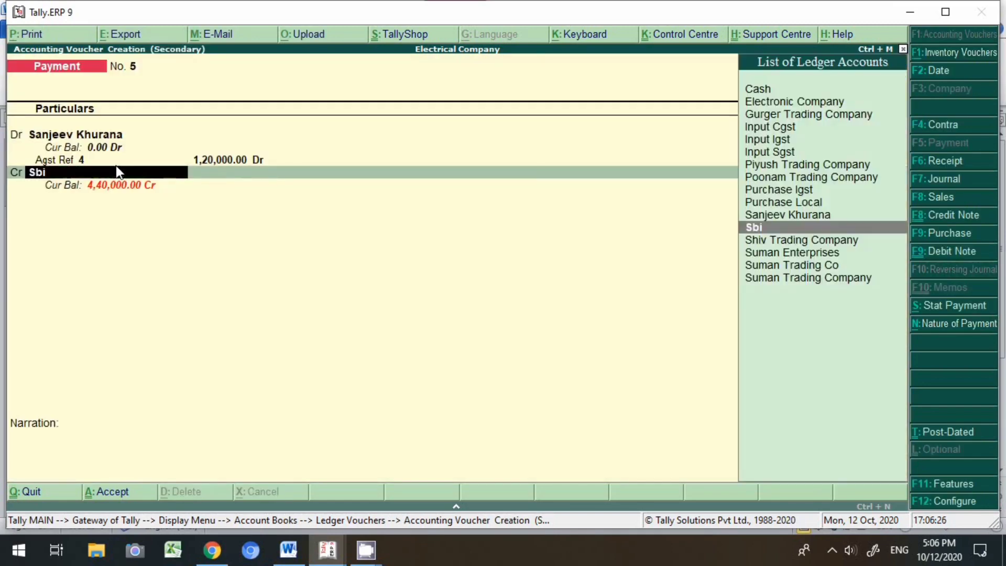
- Credit Sbi with 1,20,000.00, leave the bank instrument number and narration blank, and save the 27-Oct-2020 voucher
{"action": "key", "text": "Return"}
{"action": "key", "text": "Return"}
{"action": "key", "text": "Return"}
{"action": "key", "text": "Return"}
{"action": "key", "text": "Return"}
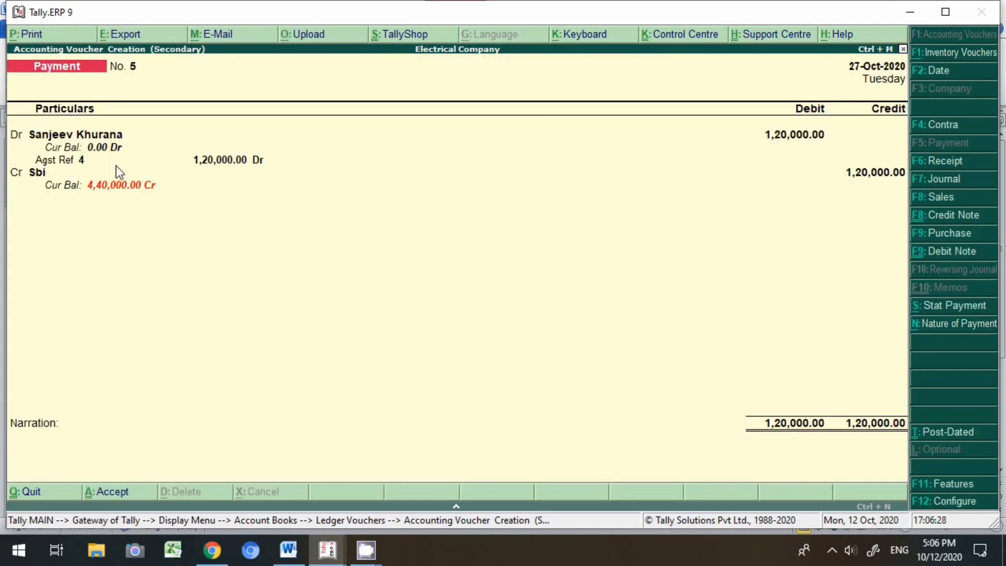
{"action": "key", "text": "Return"}
{"action": "key", "text": "Return"}
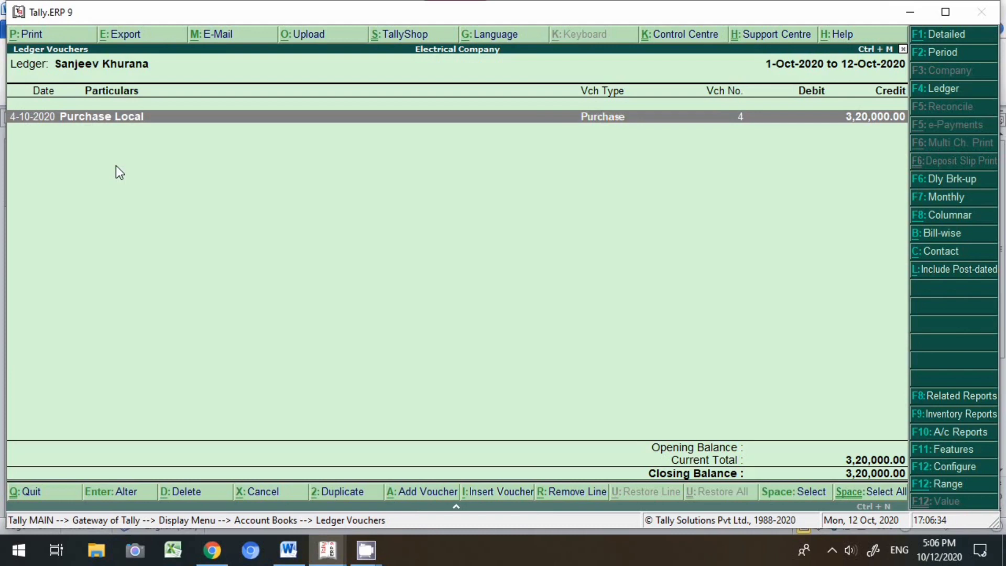
- Clear both dates of the supplier ledger's period to show vouchers from 1-Apr-2020 to 27-Oct-2020
{"action": "key", "text": "F2"}
{"action": "key", "text": "BackSpace"}
{"action": "key", "text": "Return"}
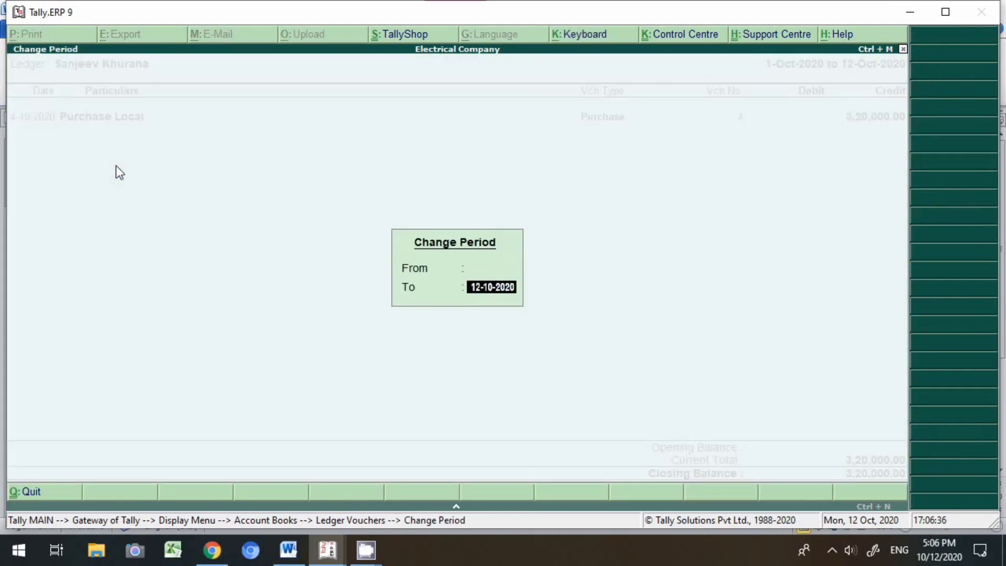
{"action": "key", "text": "BackSpace"}
{"action": "key", "text": "Return"}
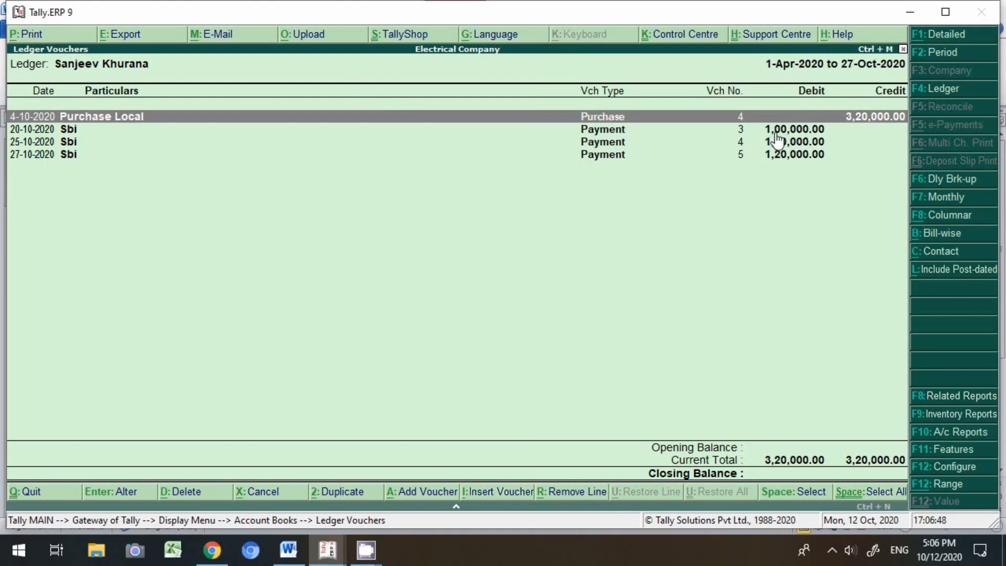
- Review the supplier's three Sbi payments and check the bill-wise outstanding report for pending amounts
{"action": "key", "text": "Down"}
{"action": "key", "text": "Down"}
{"action": "key", "text": "Down"}
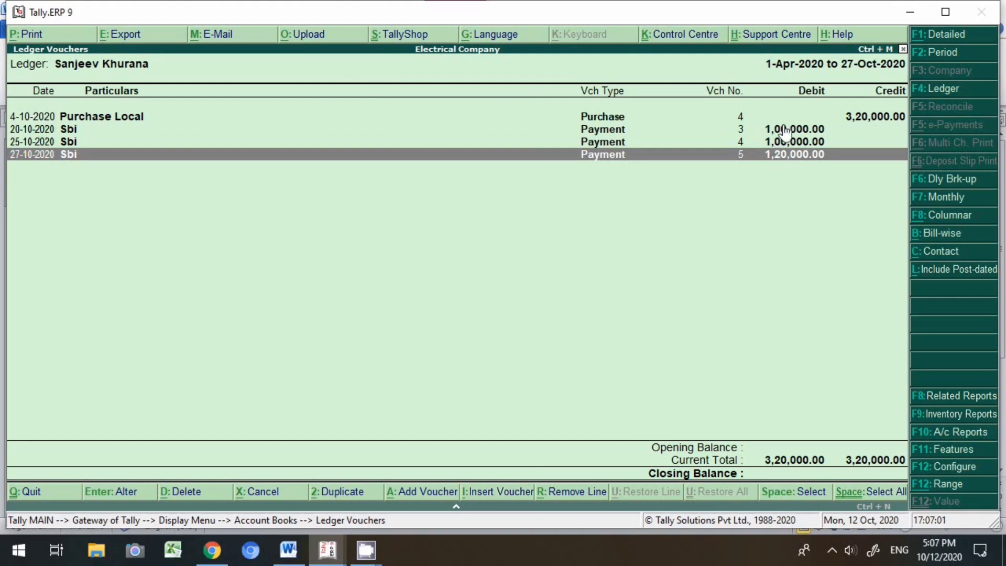
{"action": "left_click", "coordinate": [943, 234]}
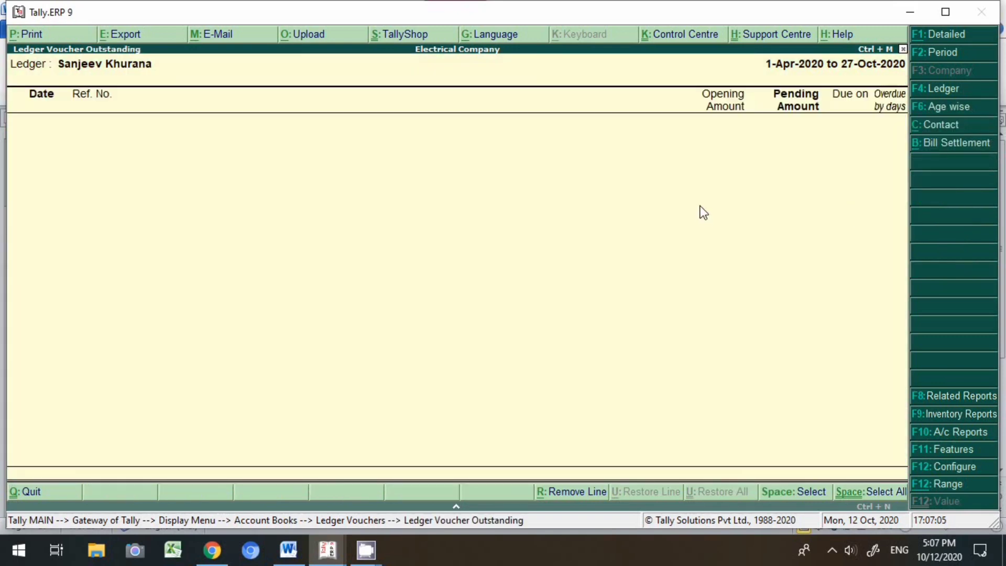
{"action": "key", "text": "Escape"}
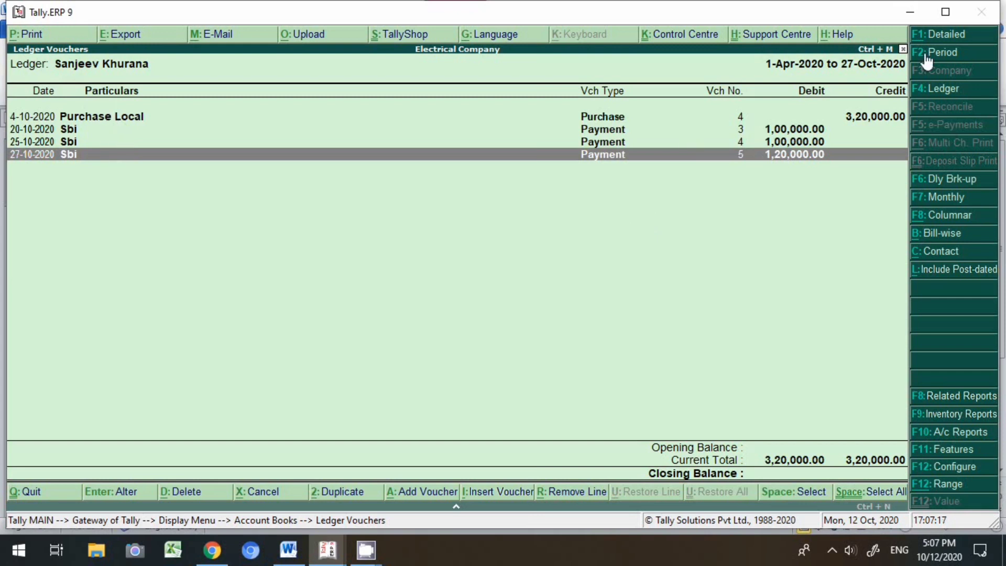
- Set Show bill wise details to Yes for the supplier's ledger vouchers and inspect the references under each payment
{"action": "left_click", "coordinate": [956, 467]}
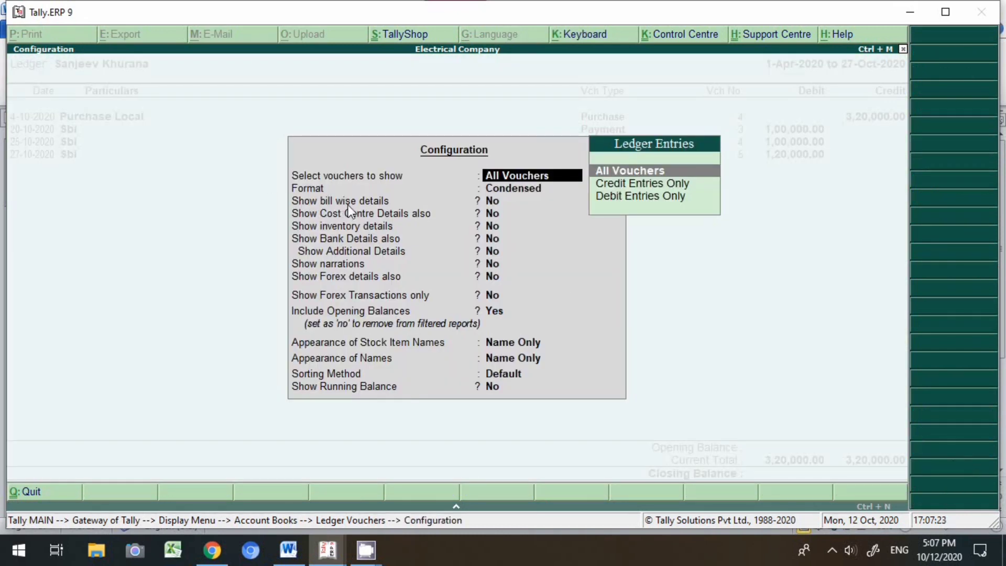
{"action": "key", "text": "Return"}
{"action": "key", "text": "Return"}
{"action": "type", "text": "y"}
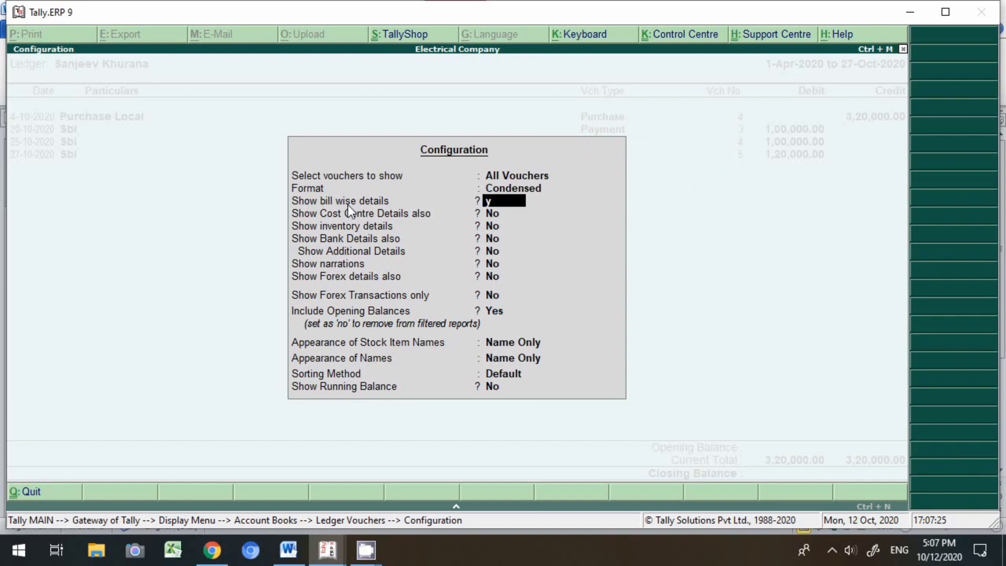
{"action": "key", "text": "Return"}
{"action": "key", "text": "Return"}
{"action": "key", "text": "Return"}
{"action": "key", "text": "Return"}
{"action": "key", "text": "Return"}
{"action": "key", "text": "Return"}
{"action": "key", "text": "Return"}
{"action": "key", "text": "Return"}
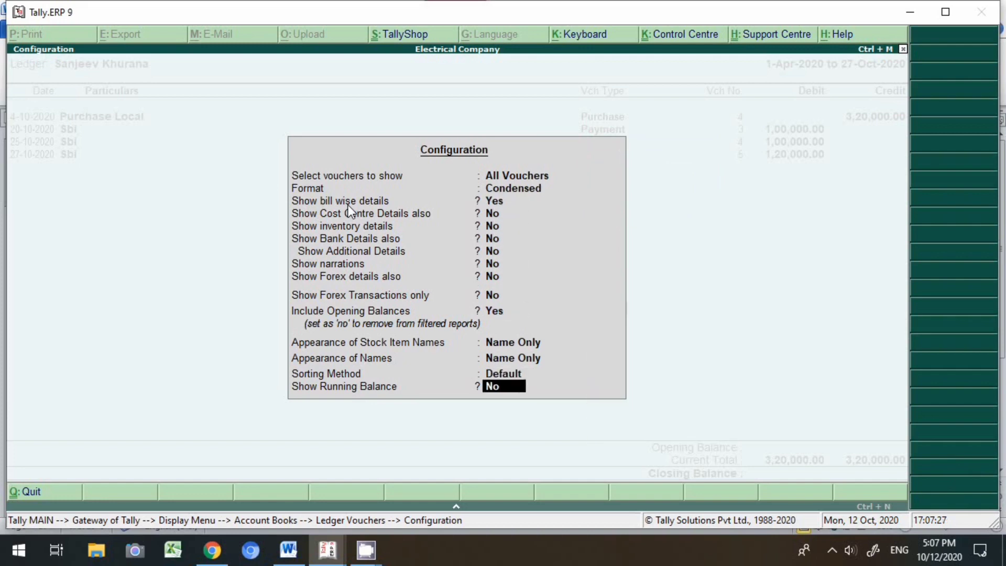
{"action": "key", "text": "Return"}
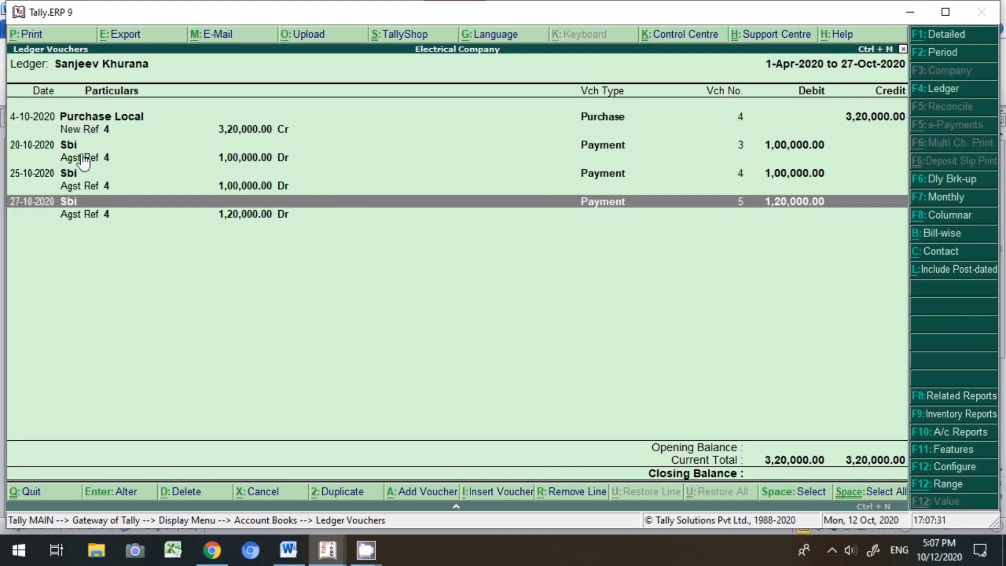
{"action": "left_click", "coordinate": [63, 154]}
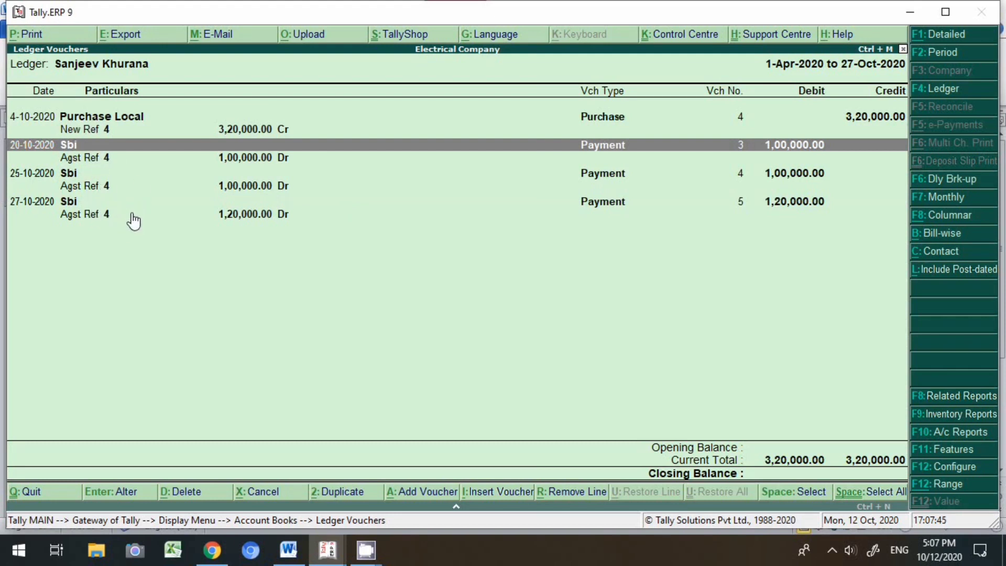
- Consult the purchase voucher list in Word, and return to Tally to open the ledger vouchers of Electronic Company
{"action": "key", "text": "Escape"}
{"action": "key", "text": "BackSpace"}
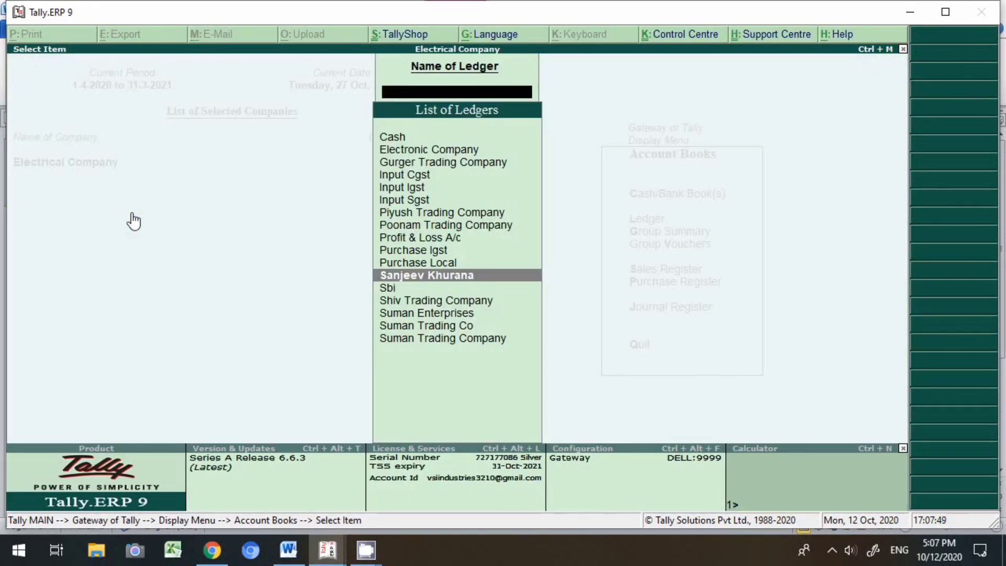
{"action": "left_click", "coordinate": [289, 550]}
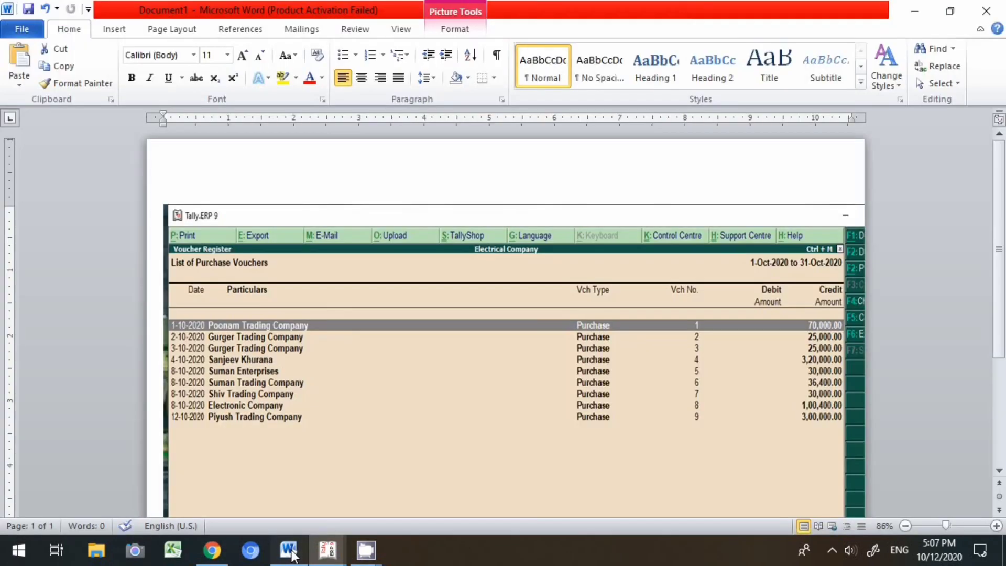
{"action": "left_click", "coordinate": [613, 414]}
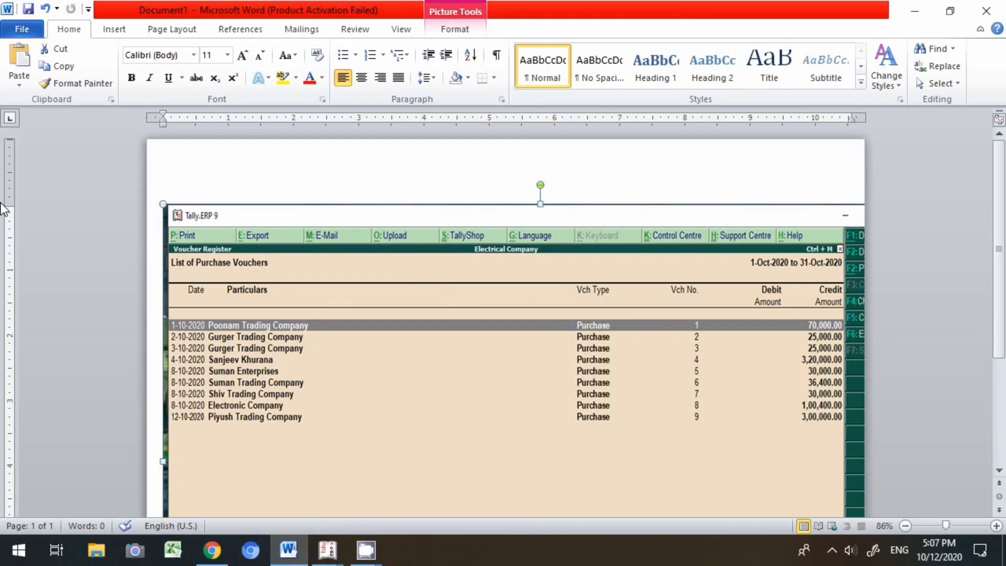
{"action": "key", "text": "alt+Tab"}
{"action": "type", "text": "Ele"}
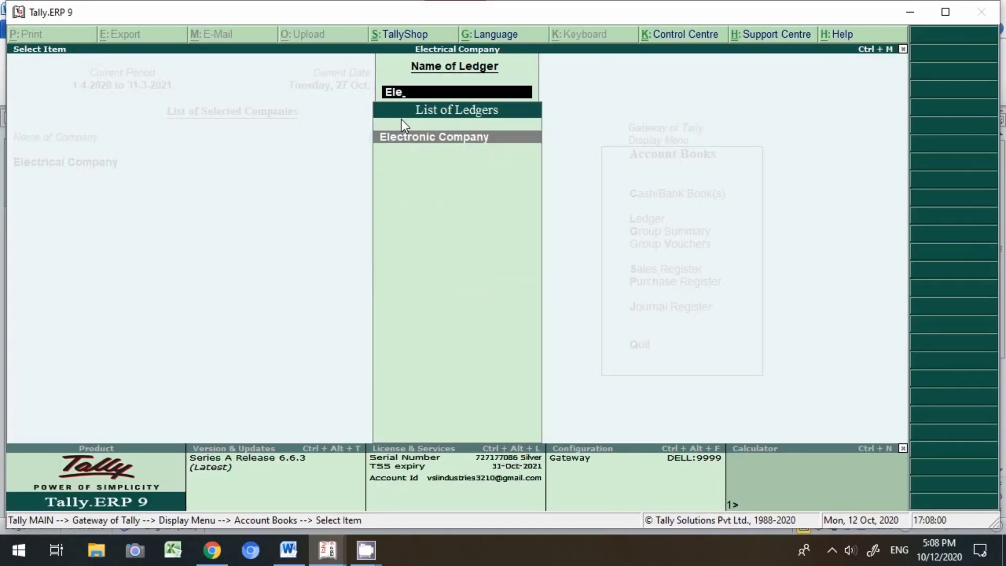
{"action": "key", "text": "Return"}
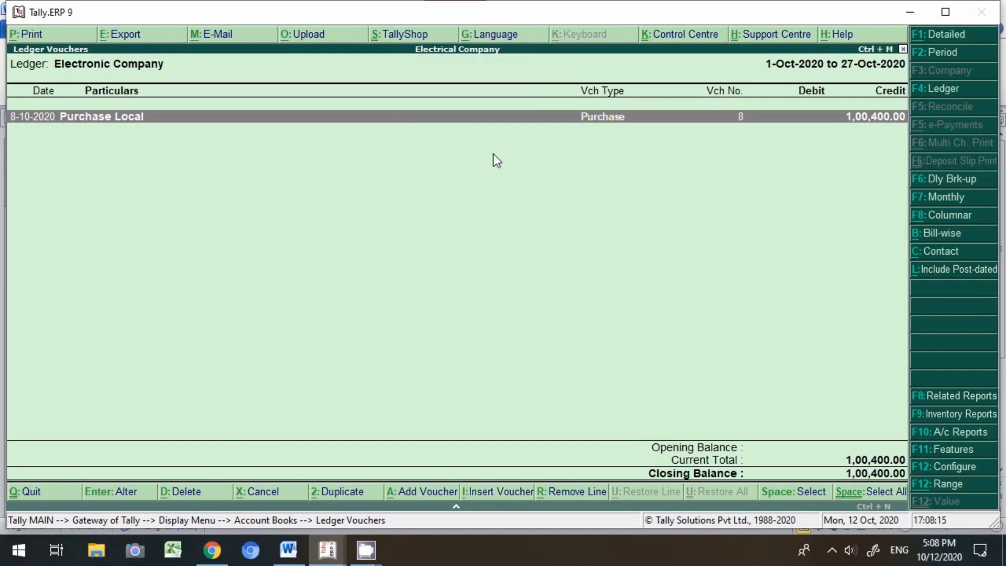
- Add a payment voucher from Electronic Company's ledger and date it 1-Oct-2020
{"action": "key", "text": "alt+a"}
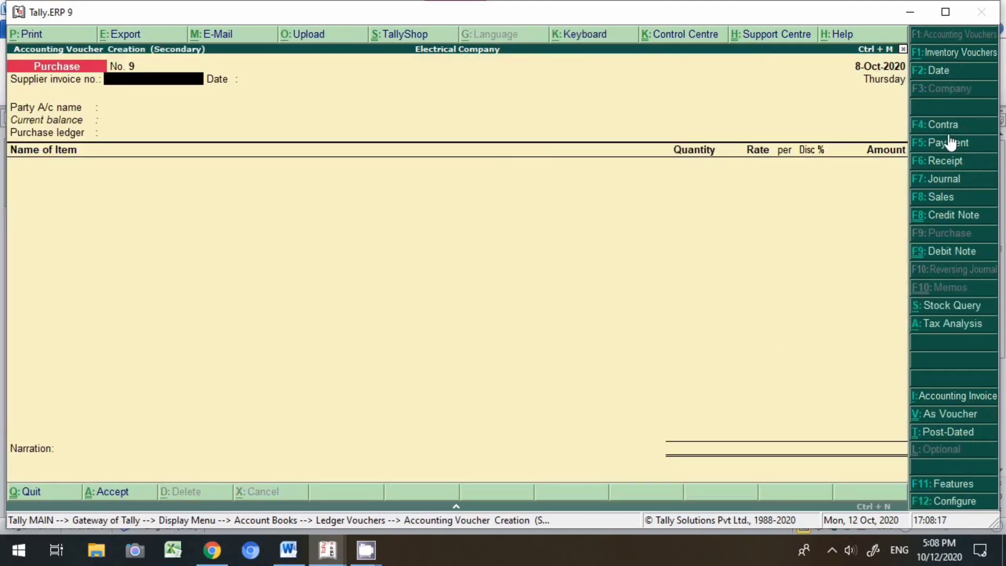
{"action": "left_click", "coordinate": [954, 149]}
{"action": "key", "text": "F2"}
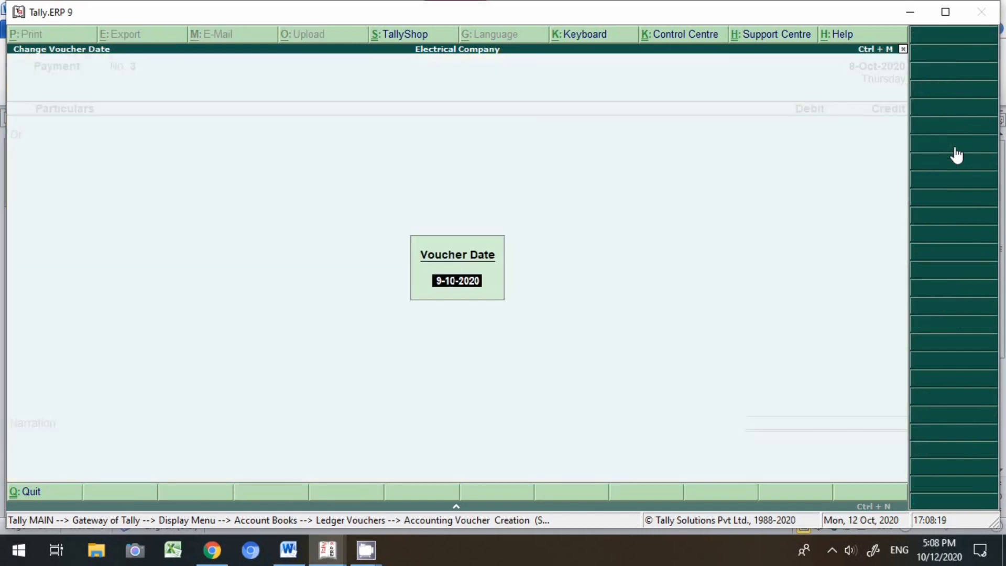
{"action": "type", "text": "11"}
{"action": "key", "text": "BackSpace"}
{"action": "type", "text": ".10"}
{"action": "key", "text": "Return"}
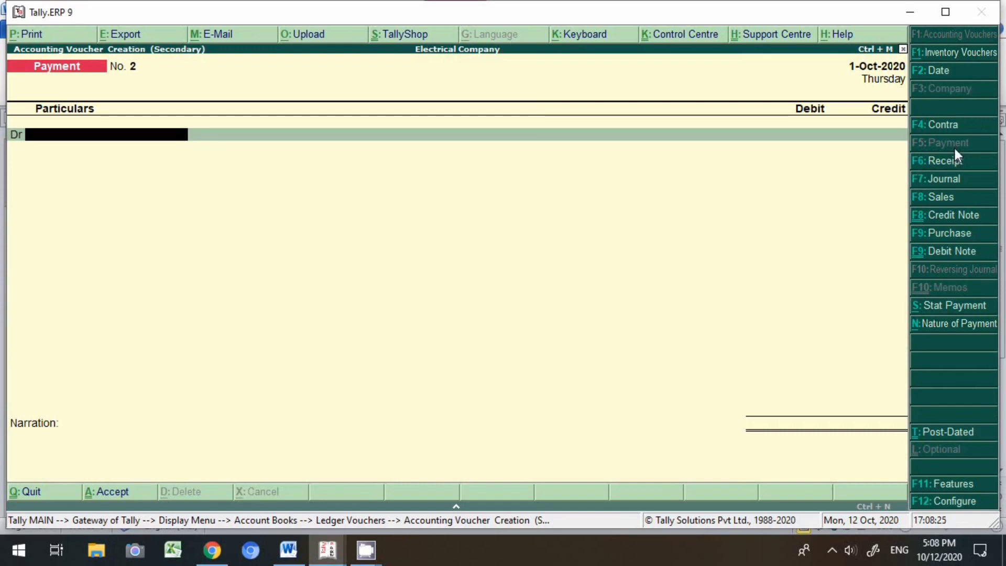
- Check the purchase voucher list in Word, return to Tally, and debit Electronic Company with 2,00,400 in the payment voucher
{"action": "left_click", "coordinate": [328, 551]}
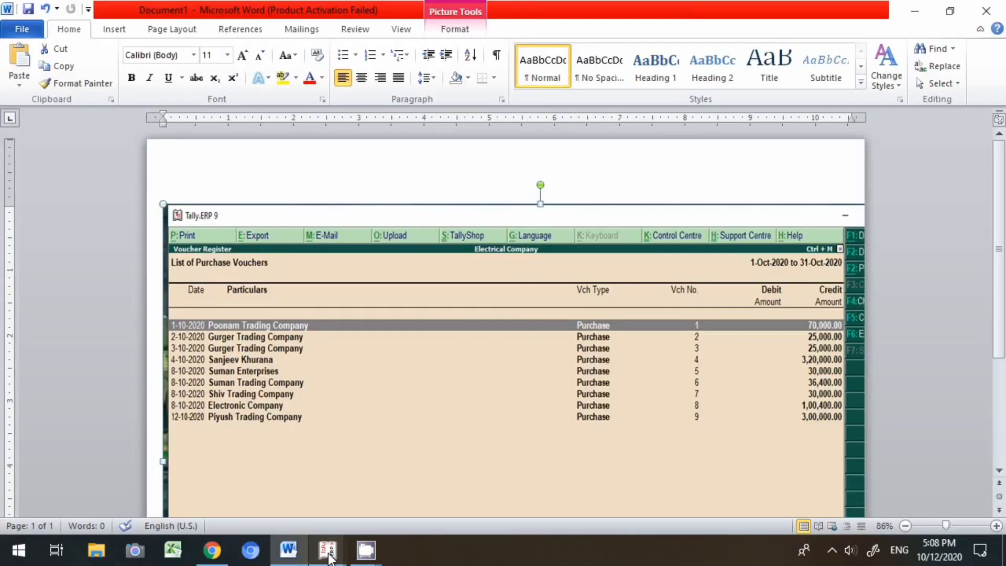
{"action": "mouse_move", "coordinate": [329, 557]}
{"action": "left_click", "coordinate": [372, 492]}
{"action": "type", "text": "E"}
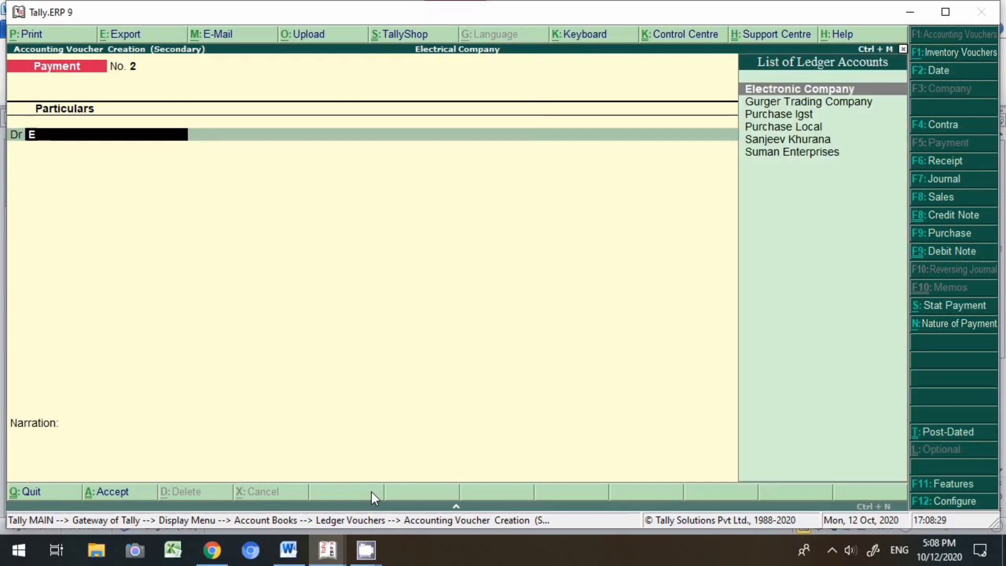
{"action": "type", "text": "lec"}
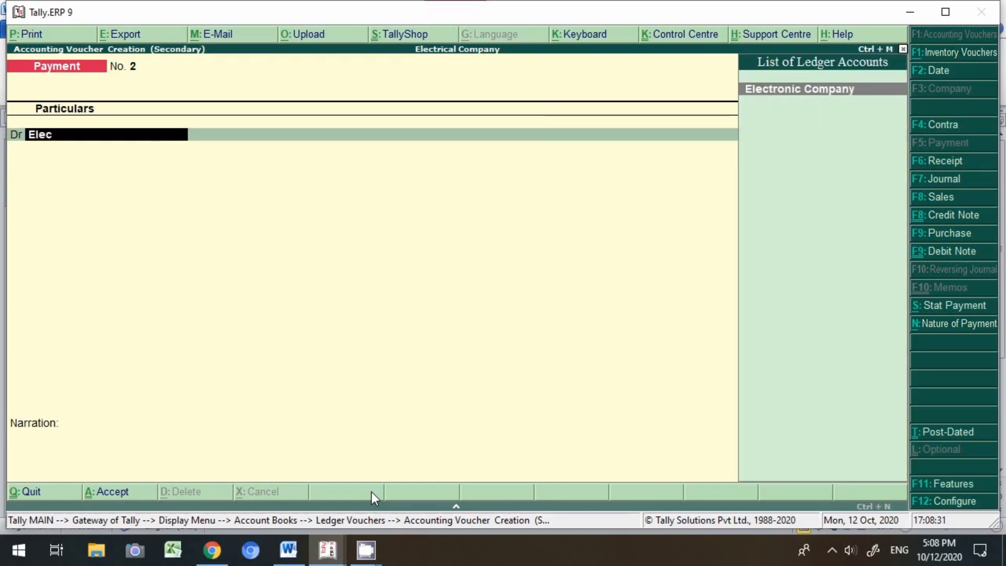
{"action": "key", "text": "Return"}
{"action": "type", "text": "2"}
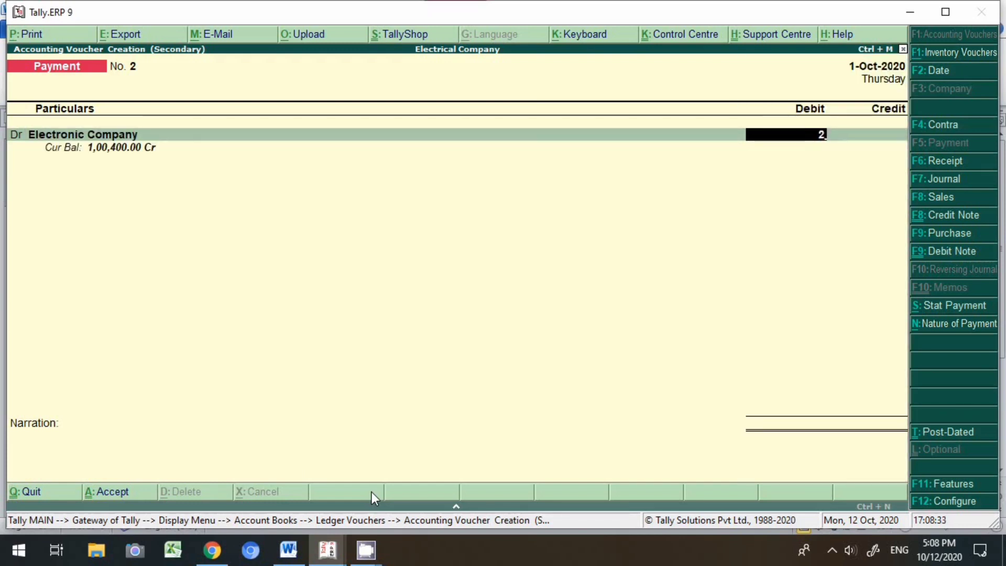
{"action": "type", "text": ",00,400"}
{"action": "key", "text": "Return"}
- Allocate the full 2,00,400 Dr payment to Electronic Company as New Ref 2 in the bill-wise details
{"action": "key", "text": "Up"}
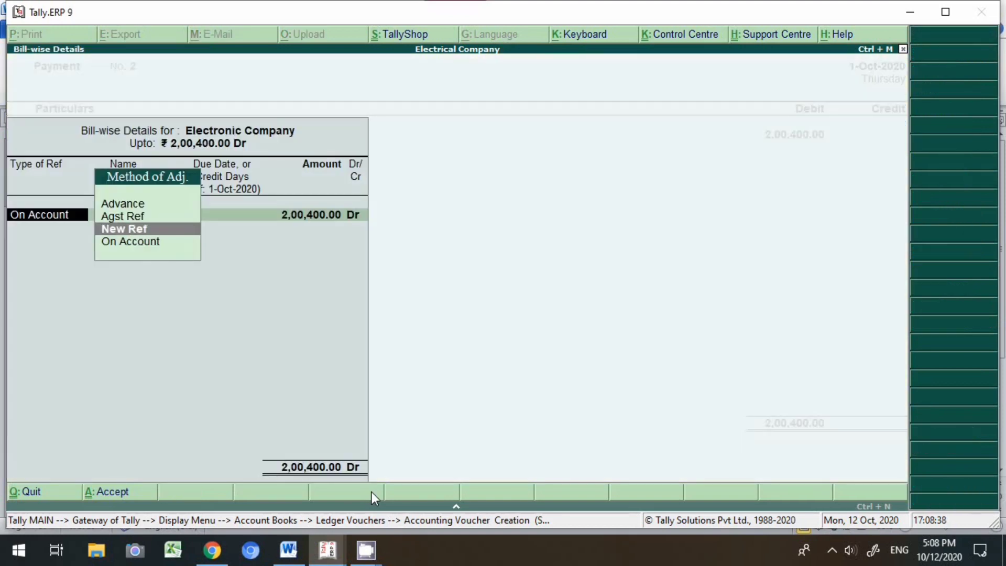
{"action": "key", "text": "Return"}
{"action": "key", "text": "Return"}
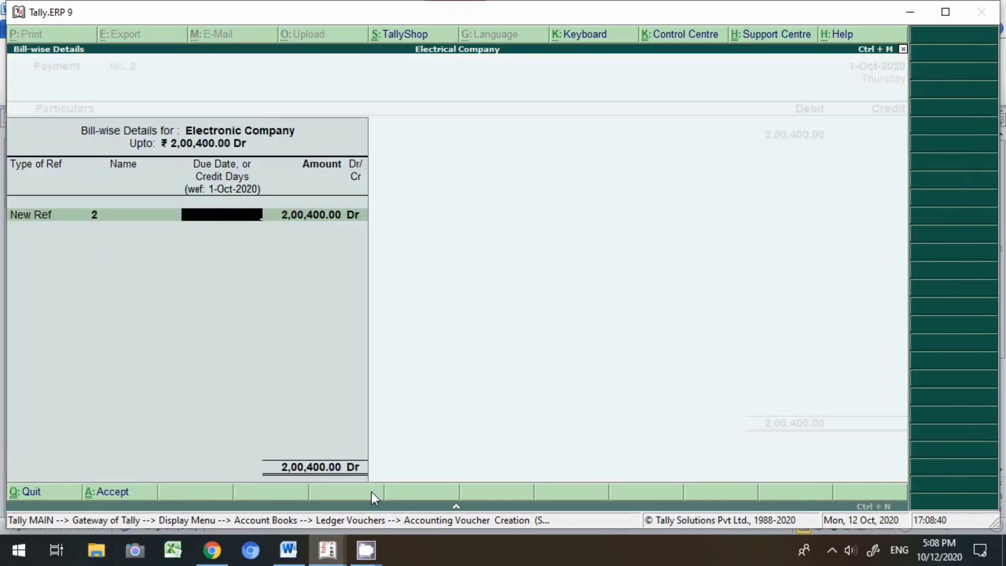
{"action": "key", "text": "Return"}
{"action": "key", "text": "Return"}
{"action": "key", "text": "Return"}
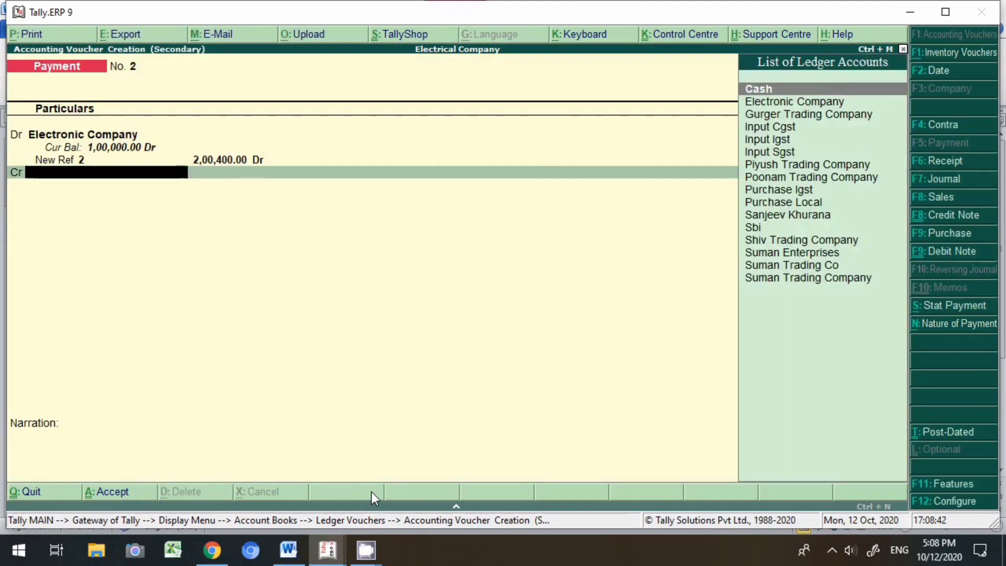
- Credit Sbi with the full amount by cheque with instrument number 123654, and accept the payment voucher
{"action": "type", "text": "sbi"}
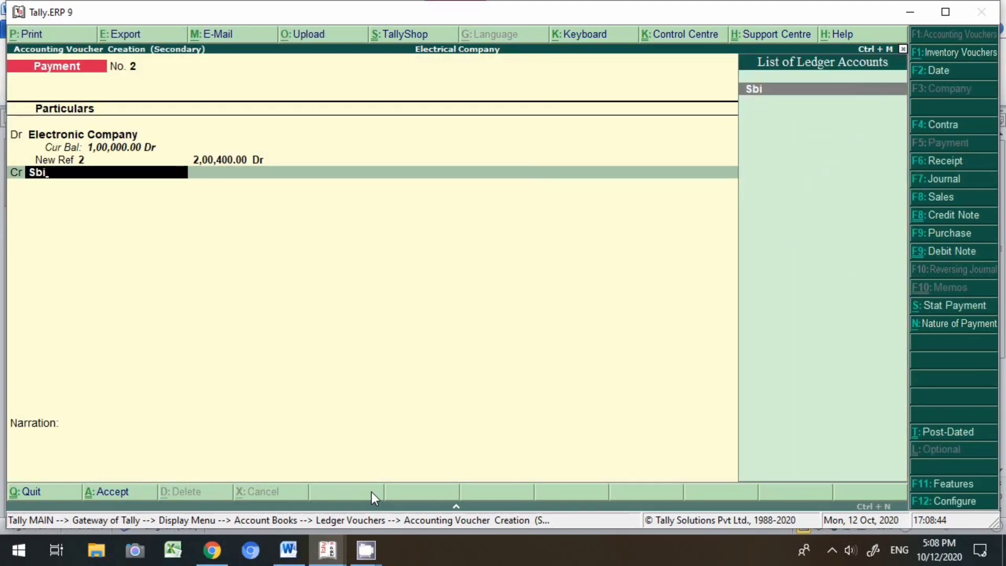
{"action": "key", "text": "Return"}
{"action": "key", "text": "Return"}
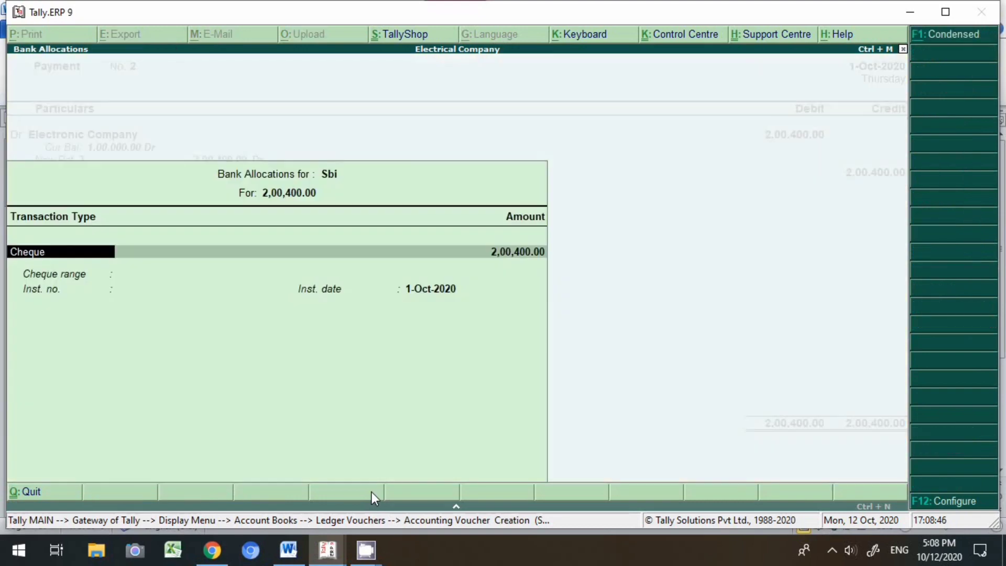
{"action": "key", "text": "Return"}
{"action": "type", "text": "12365"}
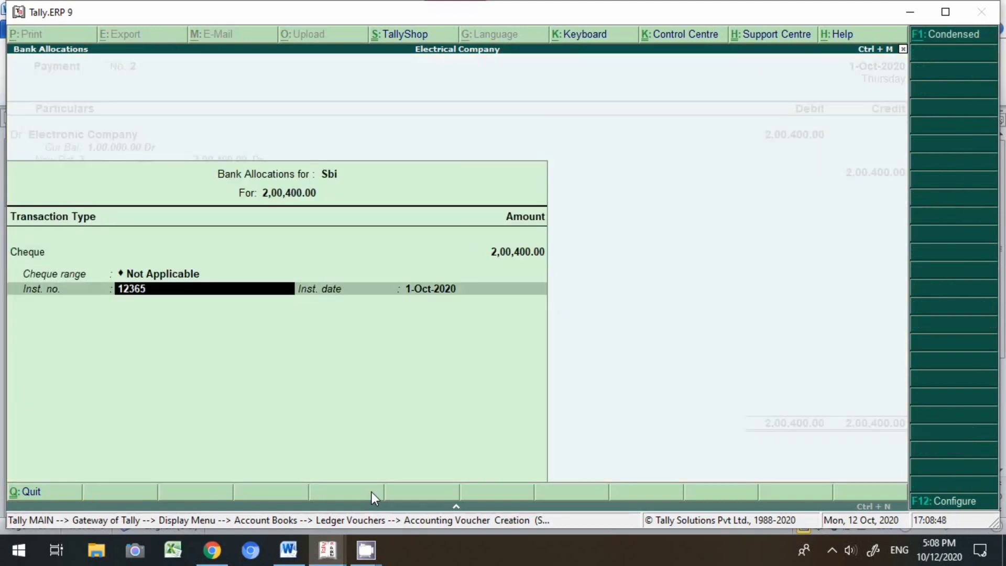
{"action": "type", "text": "4"}
{"action": "key", "text": "Return"}
{"action": "key", "text": "Return"}
{"action": "key", "text": "Return"}
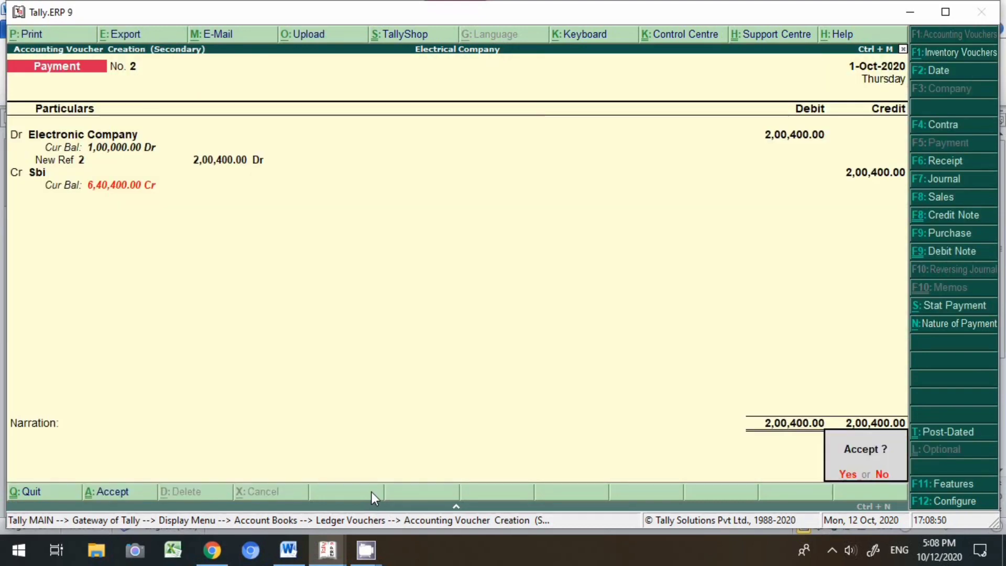
{"action": "key", "text": "Return"}
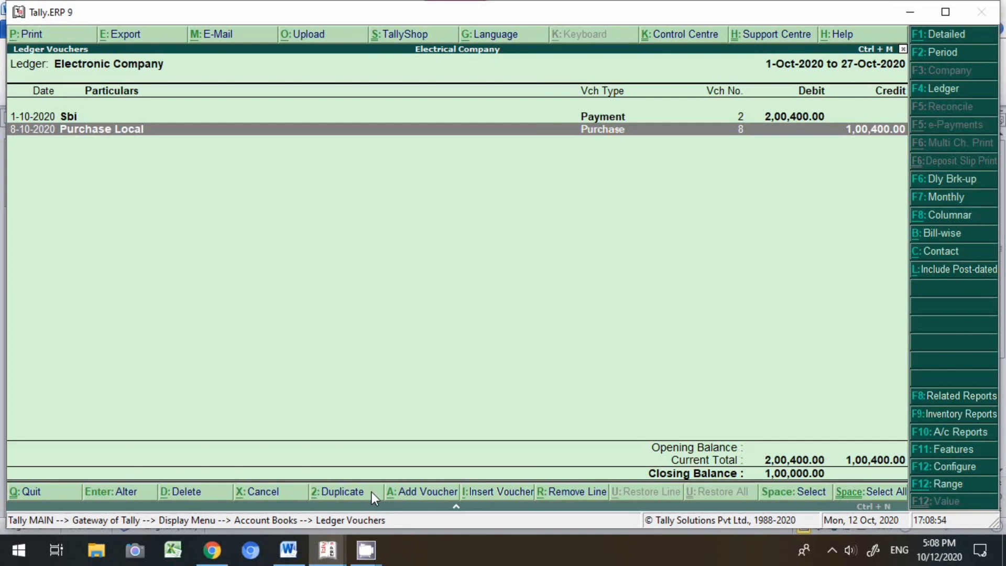
- Open purchase voucher 8 from Electronic Company's ledger and bring up its bill-wise details
{"action": "key", "text": "Up"}
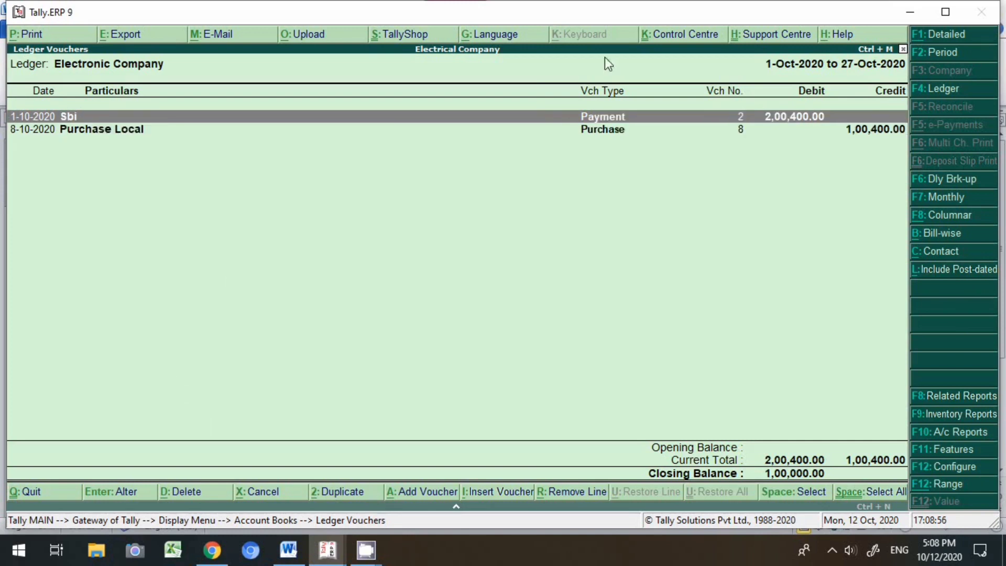
{"action": "left_click", "coordinate": [602, 136]}
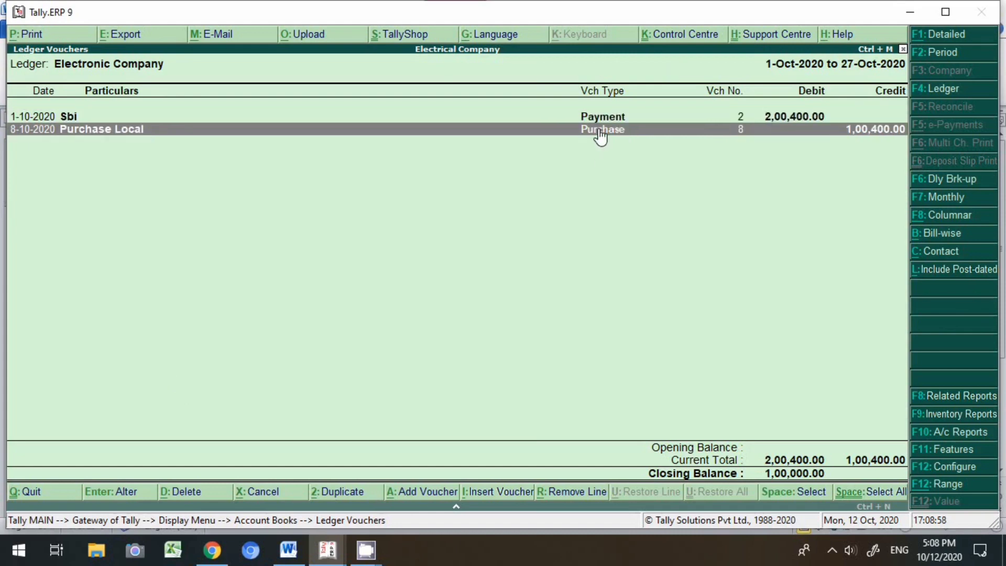
{"action": "left_click", "coordinate": [601, 136]}
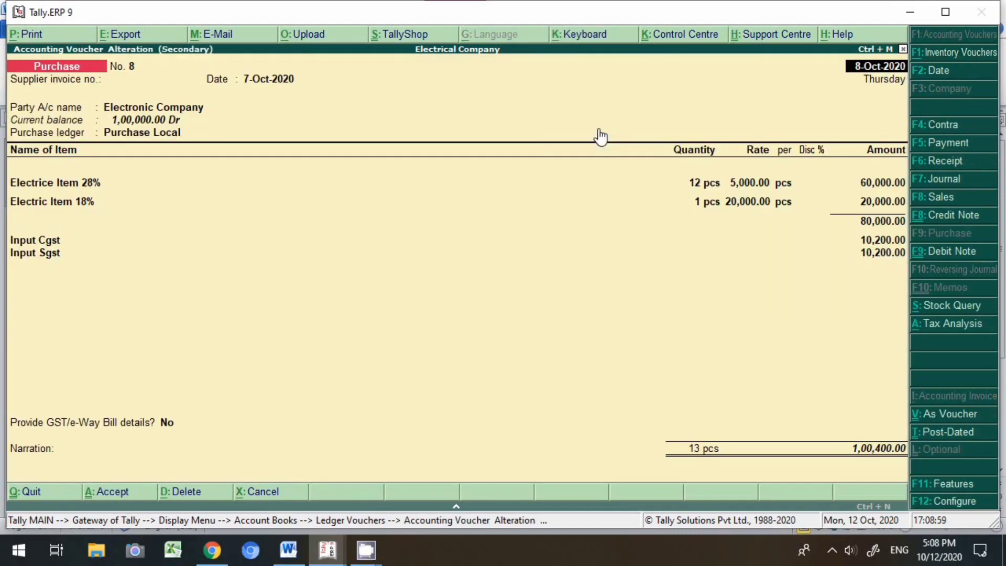
{"action": "left_click", "coordinate": [875, 447]}
{"action": "key", "text": "Return"}
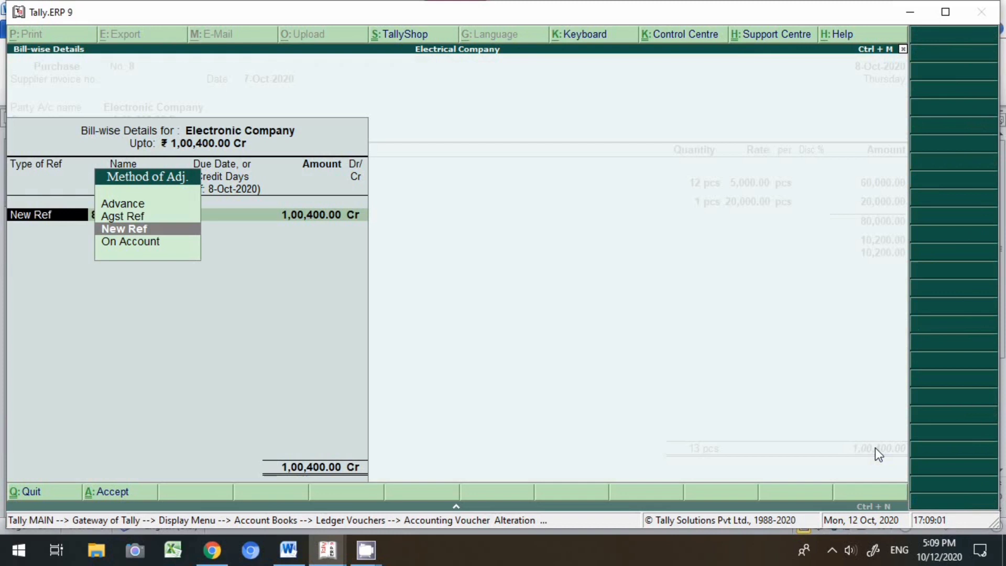
- Adjust the 1,00,400 purchase as Agst Ref against pending bill 2, and save the altered voucher
{"action": "key", "text": "Up"}
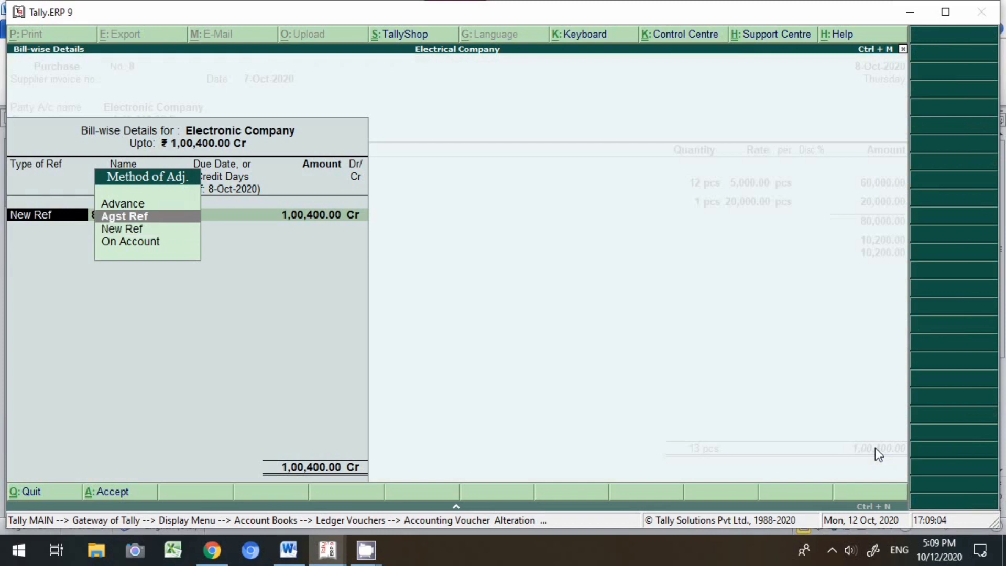
{"action": "key", "text": "Return"}
{"action": "key", "text": "Up"}
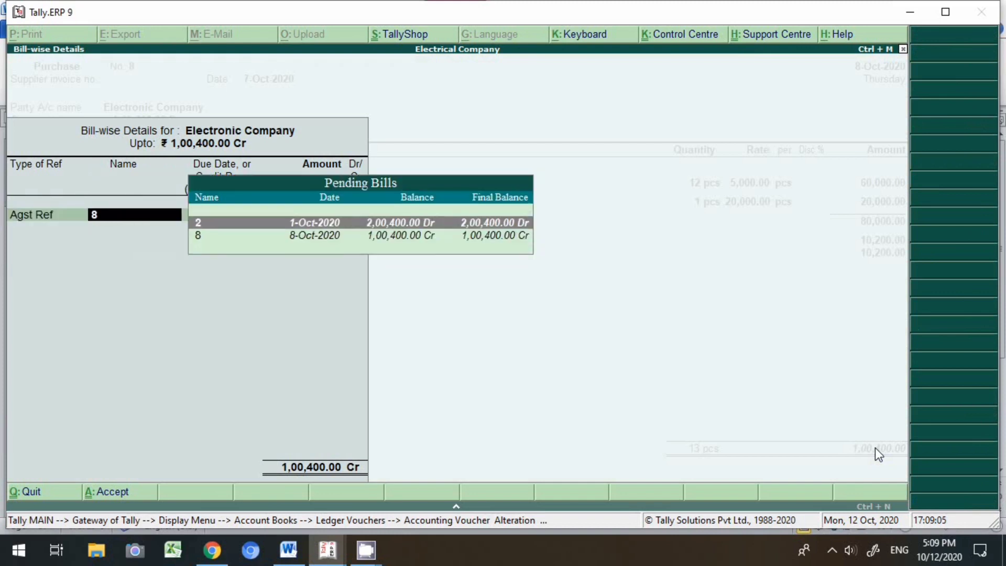
{"action": "key", "text": "Return"}
{"action": "key", "text": "Return"}
{"action": "key", "text": "Return"}
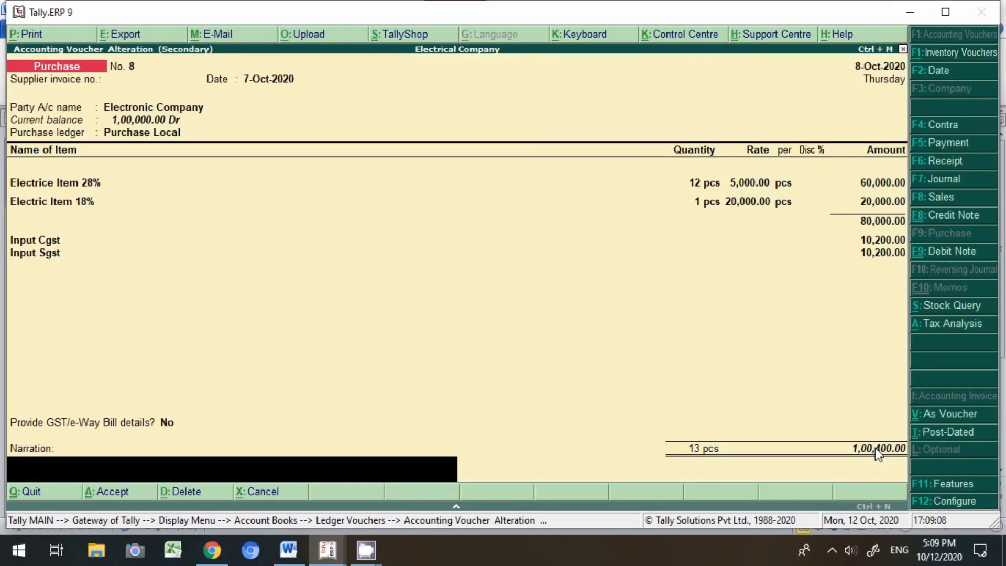
{"action": "key", "text": "Return"}
{"action": "key", "text": "Return"}
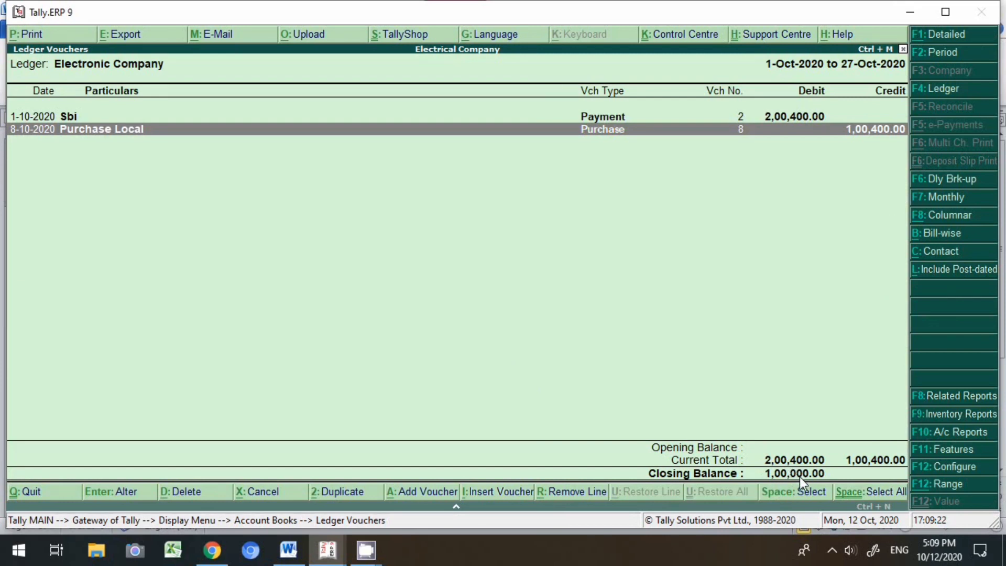
- Review Electronic Company's bill-wise outstanding report with the vouchers under reference 2 expanded, and return to the ledger list
{"action": "left_click", "coordinate": [948, 235]}
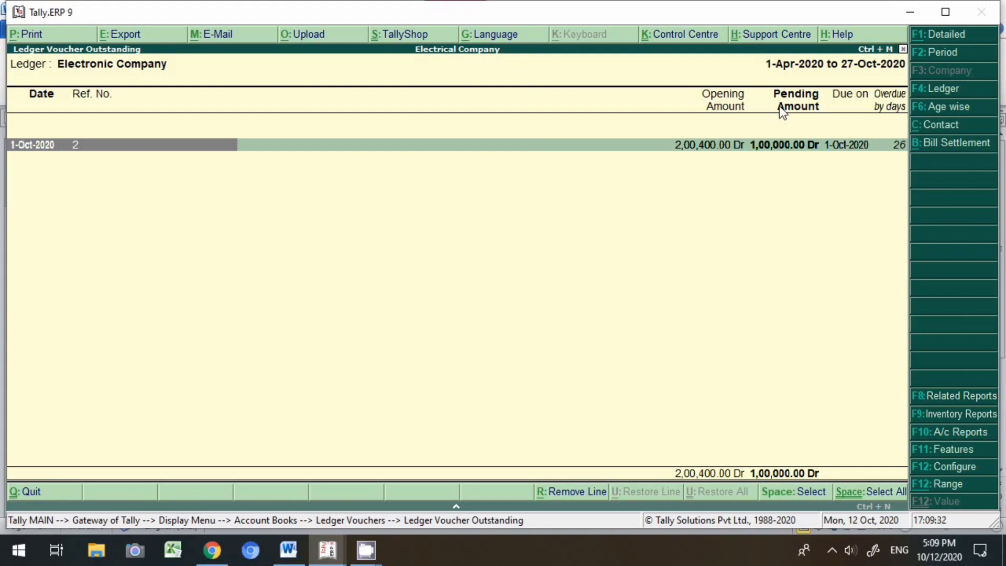
{"action": "key", "text": "shift+Return"}
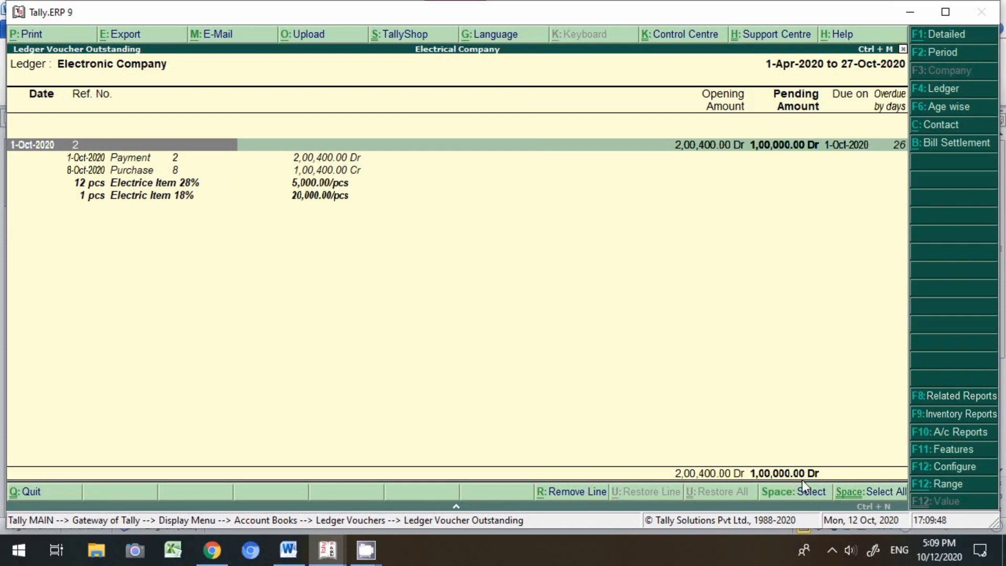
{"action": "key", "text": "Escape"}
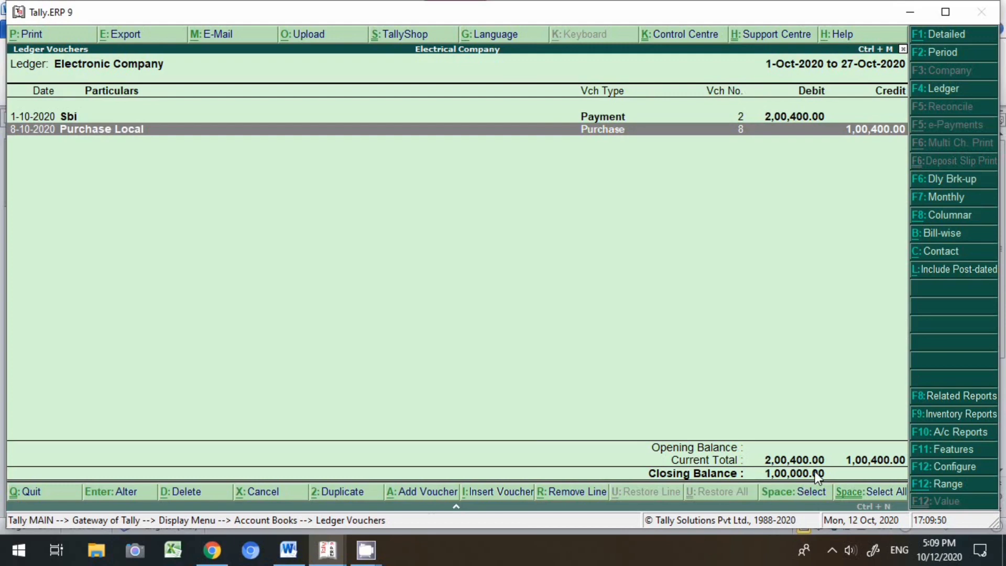
{"action": "key", "text": "Escape"}
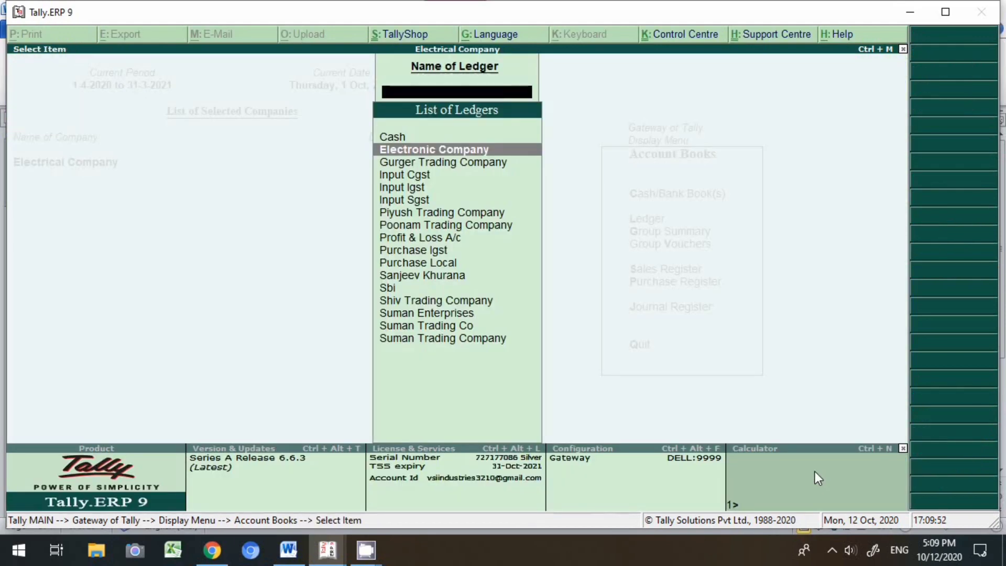
- Consult the purchase voucher list in Word, and return to Tally to open the ledger vouchers of Piyush Trading Company
{"action": "left_click", "coordinate": [287, 551]}
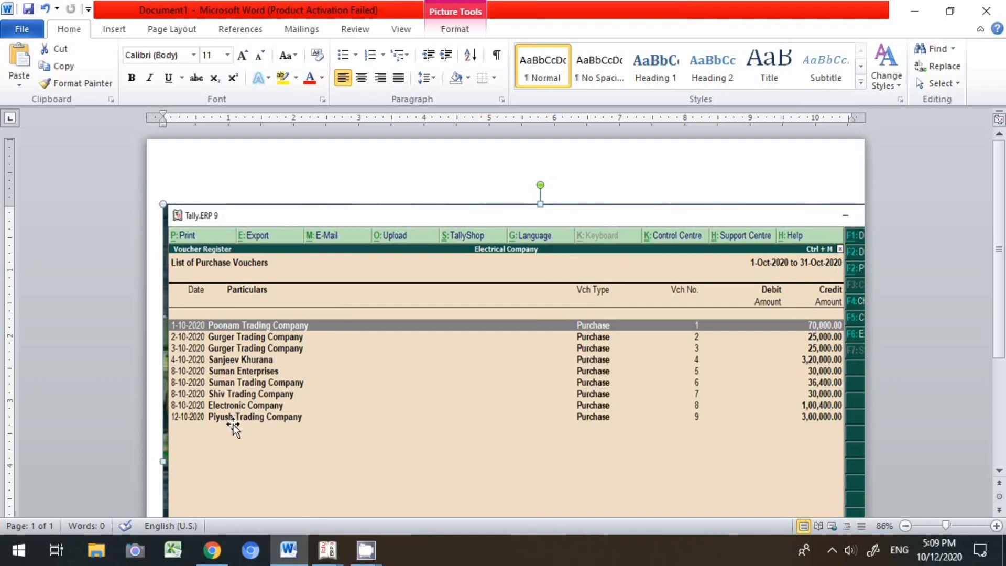
{"action": "left_click", "coordinate": [319, 550]}
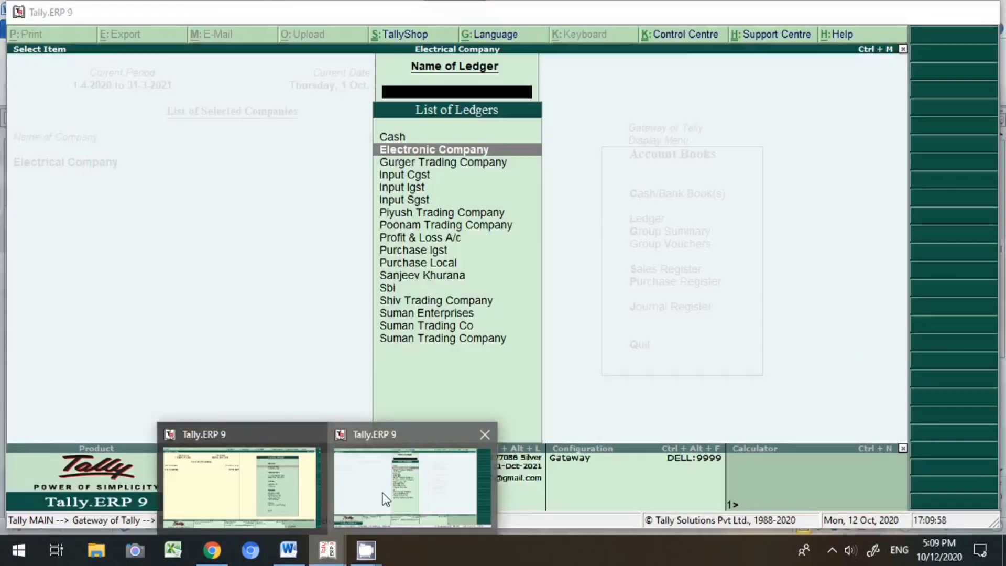
{"action": "left_click", "coordinate": [383, 493]}
{"action": "type", "text": "Piyu"}
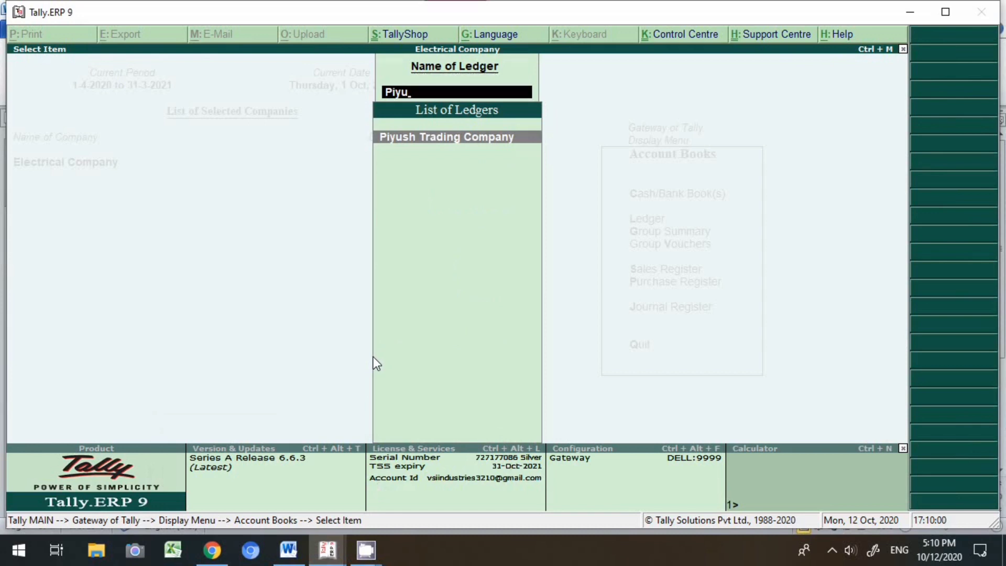
{"action": "key", "text": "Return"}
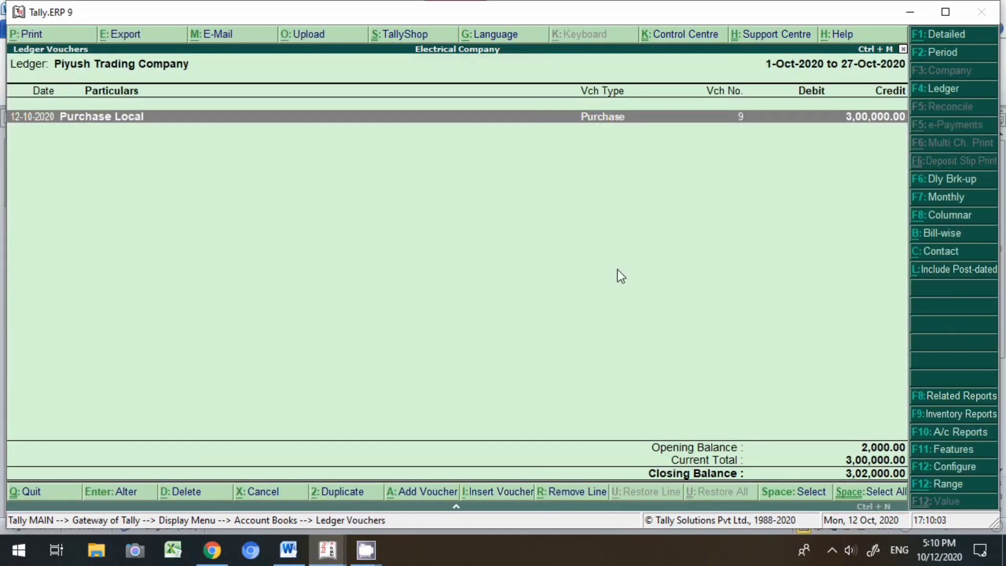
- Add a payment voucher from Piyush Trading Company's ledger and date it 30-Oct-2020
{"action": "key", "text": "alt+a"}
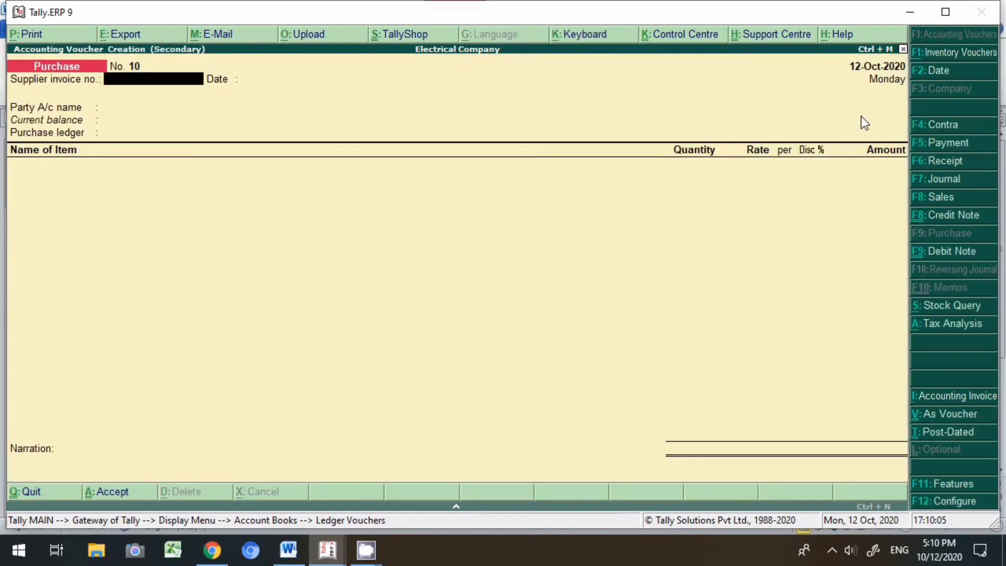
{"action": "left_click", "coordinate": [961, 142]}
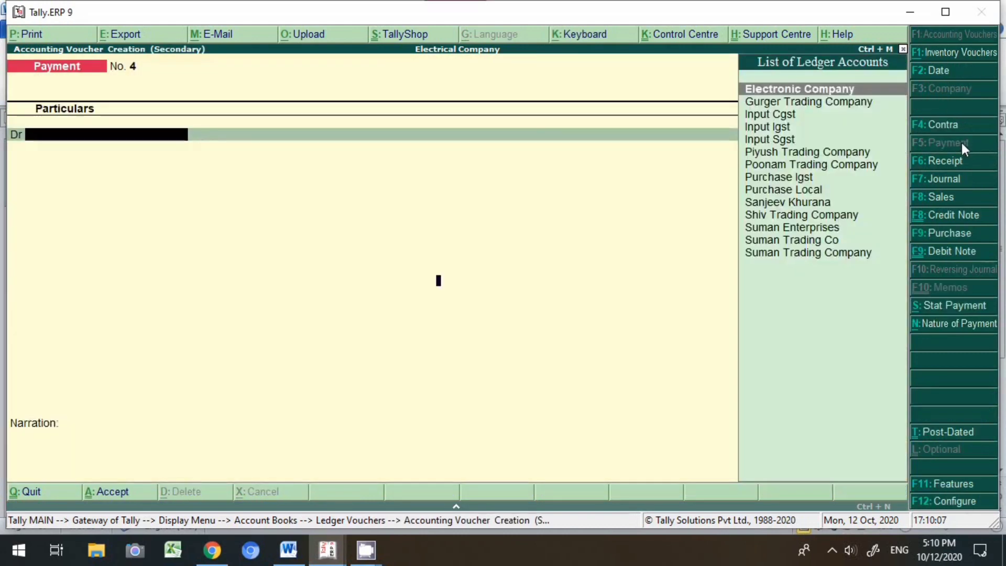
{"action": "key", "text": "F2"}
{"action": "type", "text": "30-10"}
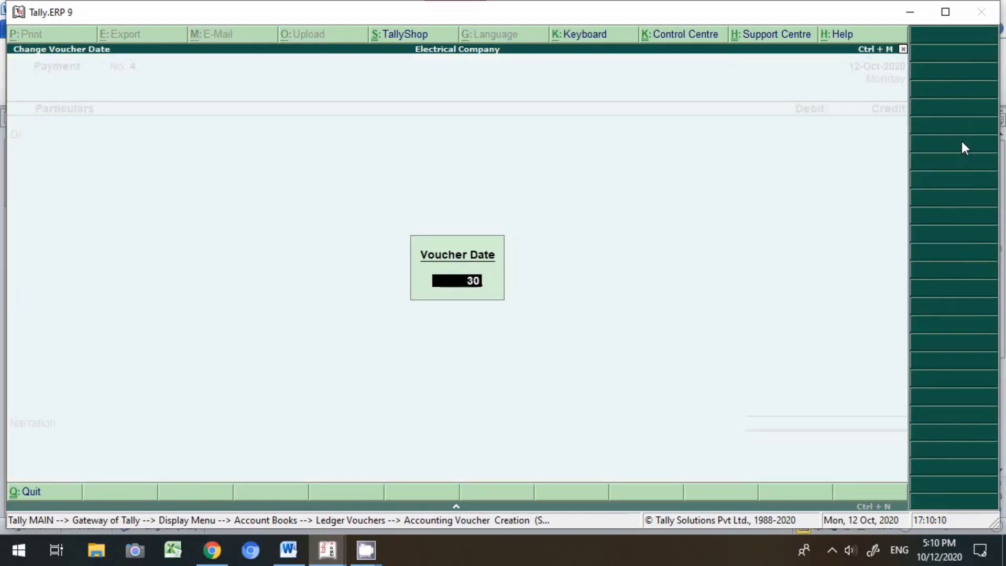
{"action": "key", "text": "Return"}
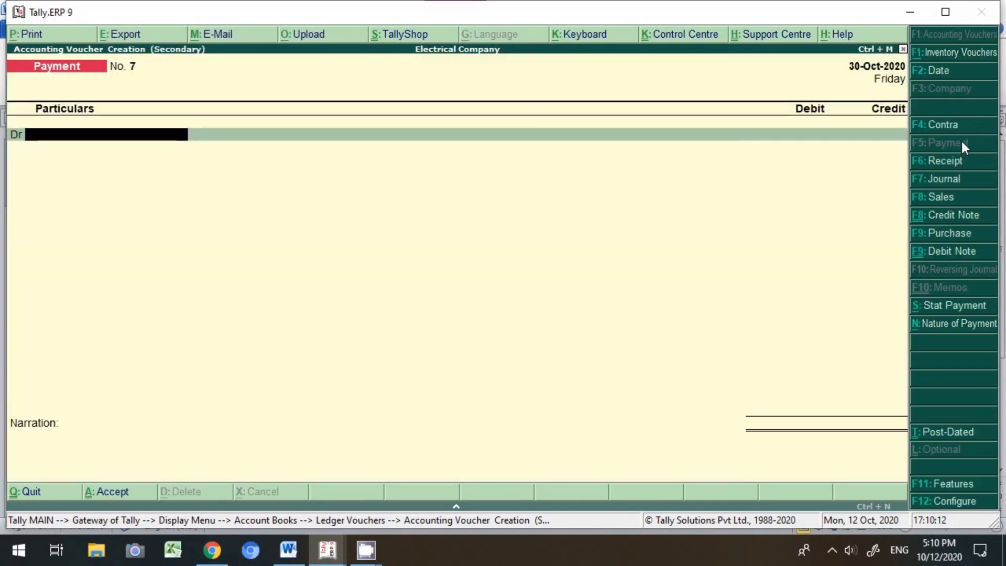
- Debit Piyush Trading Company with 3,00,000 in the payment voucher
{"action": "type", "text": "Pi"}
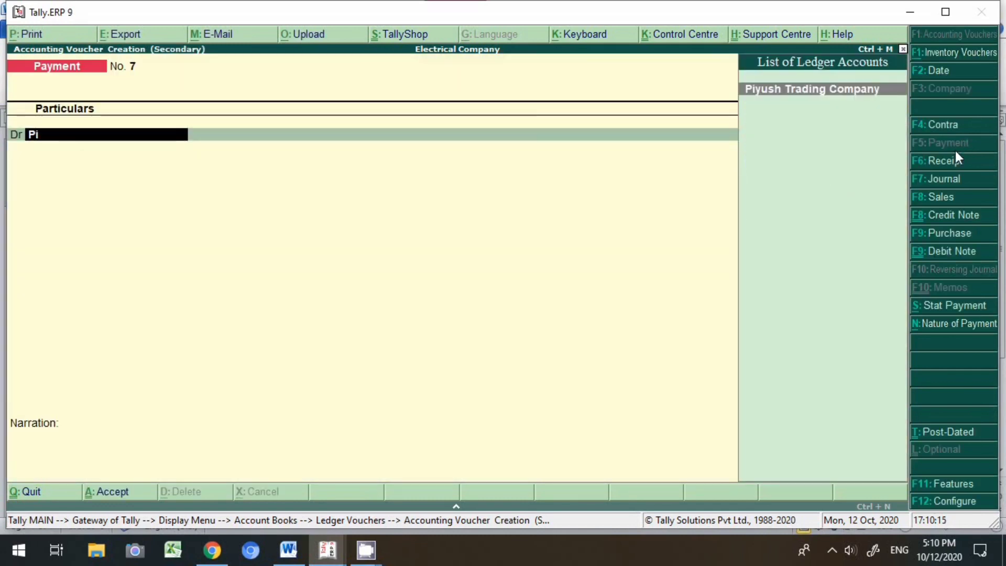
{"action": "key", "text": "Return"}
{"action": "type", "text": "3"}
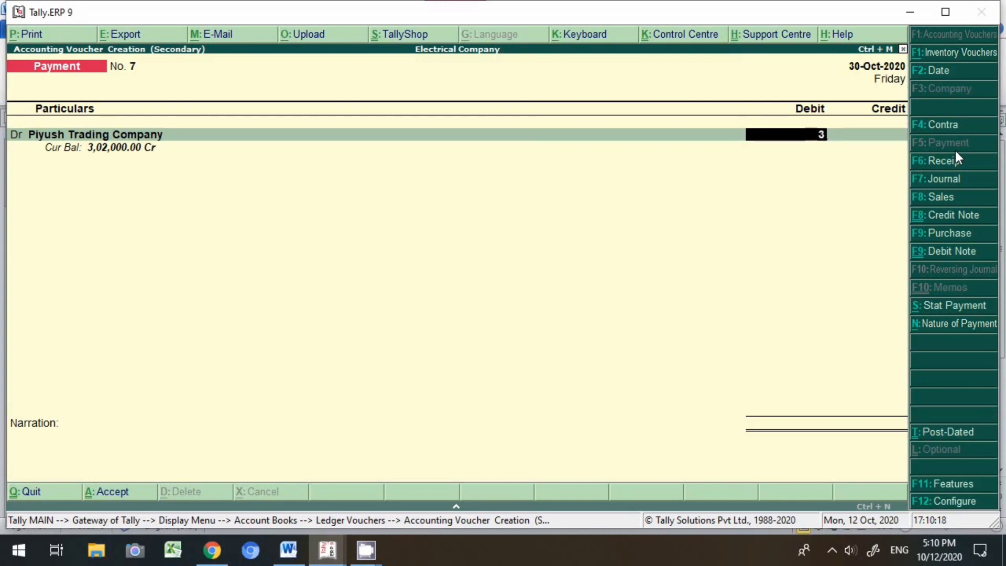
{"action": "type", "text": ",00,000"}
{"action": "key", "text": "Return"}
- Allocate the 3,00,000 payment as Agst Ref against pending bill 9, dated 12-Oct-2020
{"action": "key", "text": "Return"}
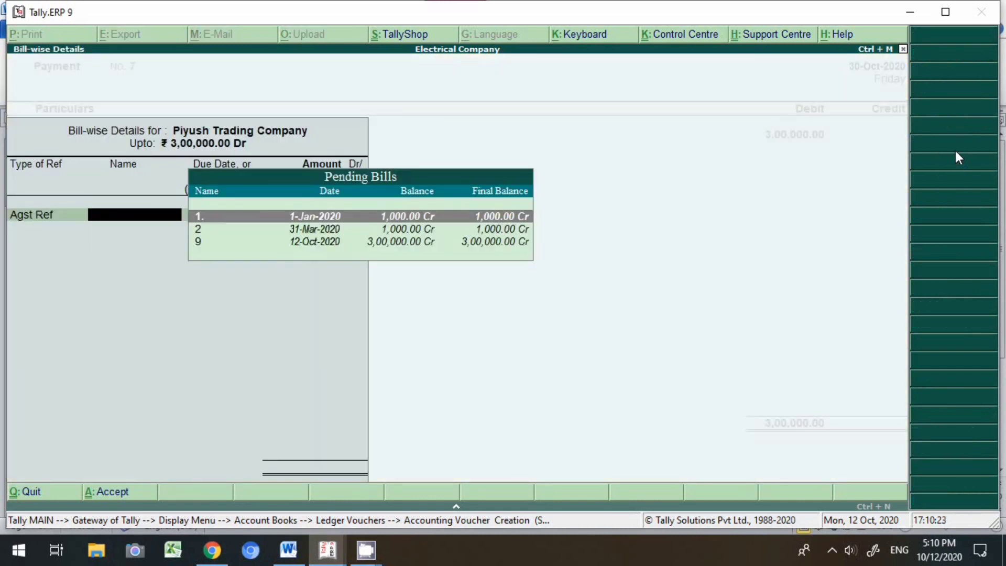
{"action": "key", "text": "Down"}
{"action": "key", "text": "Down"}
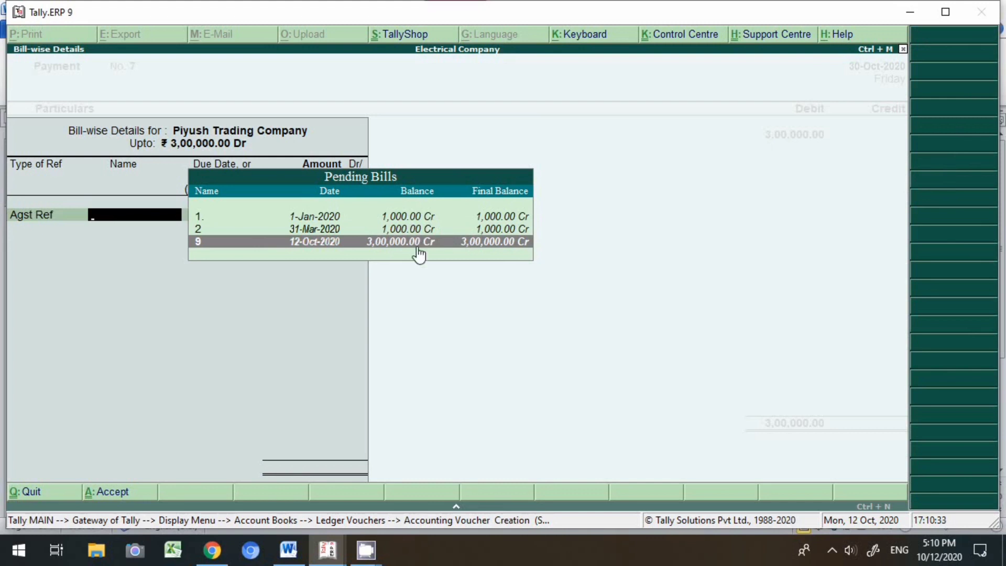
{"action": "key", "text": "Return"}
{"action": "key", "text": "Return"}
{"action": "key", "text": "Return"}
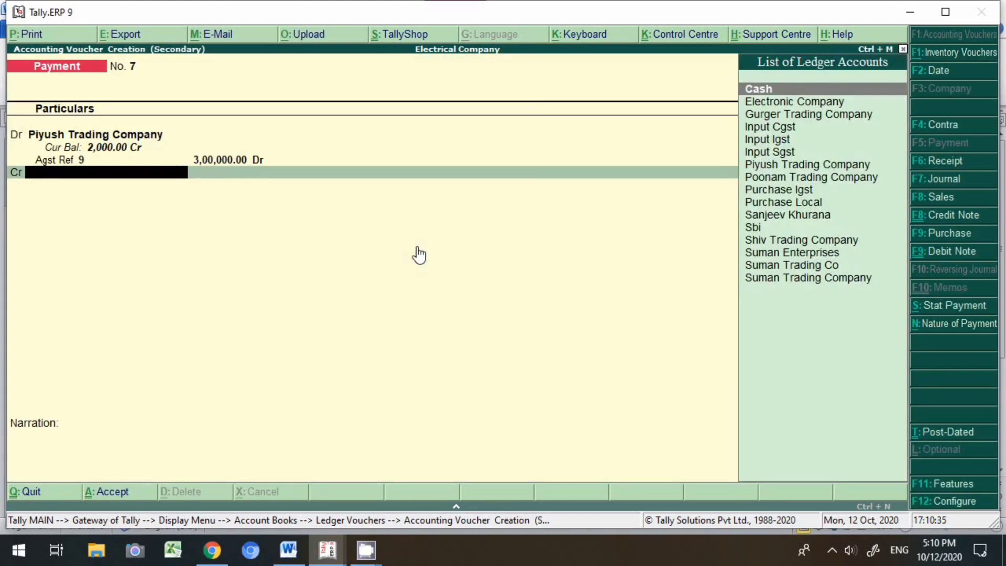
- Credit Sbi with the 3,00,000 payment
{"action": "type", "text": "sbi"}
{"action": "key", "text": "Return"}
{"action": "key", "text": "Return"}
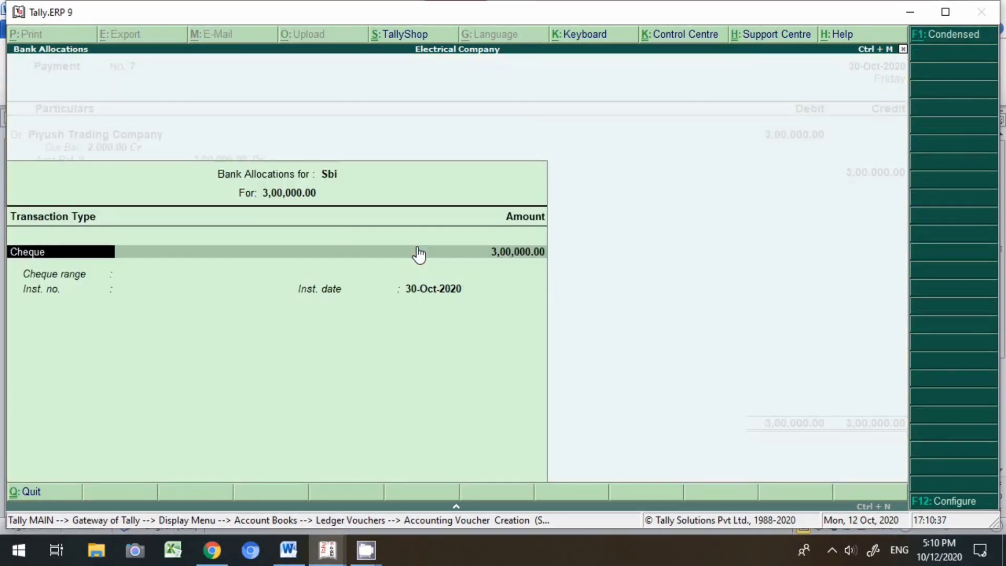
- Allocate the Sbi payment as a cheque with range Not Applicable and instrument number 123456, and save the voucher
{"action": "key", "text": "Return"}
{"action": "key", "text": "Return"}
{"action": "key", "text": "BackSpace"}
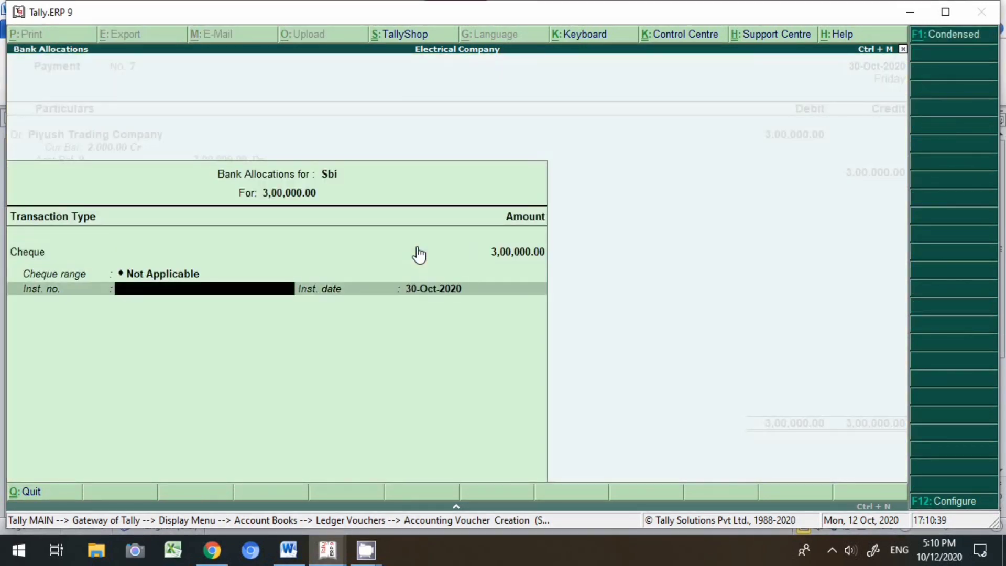
{"action": "type", "text": "123456"}
{"action": "key", "text": "Return"}
{"action": "key", "text": "Return"}
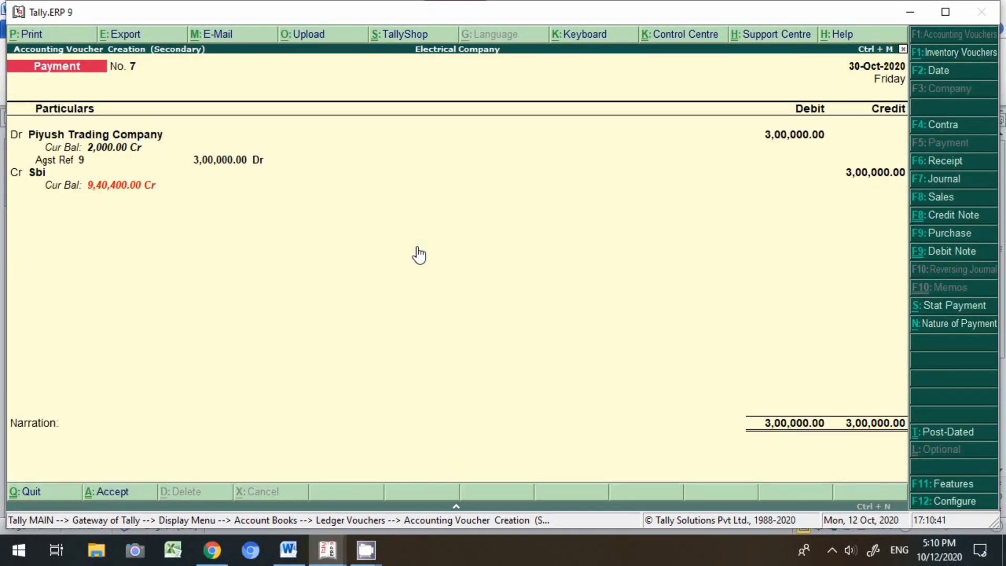
{"action": "key", "text": "Return"}
{"action": "key", "text": "Return"}
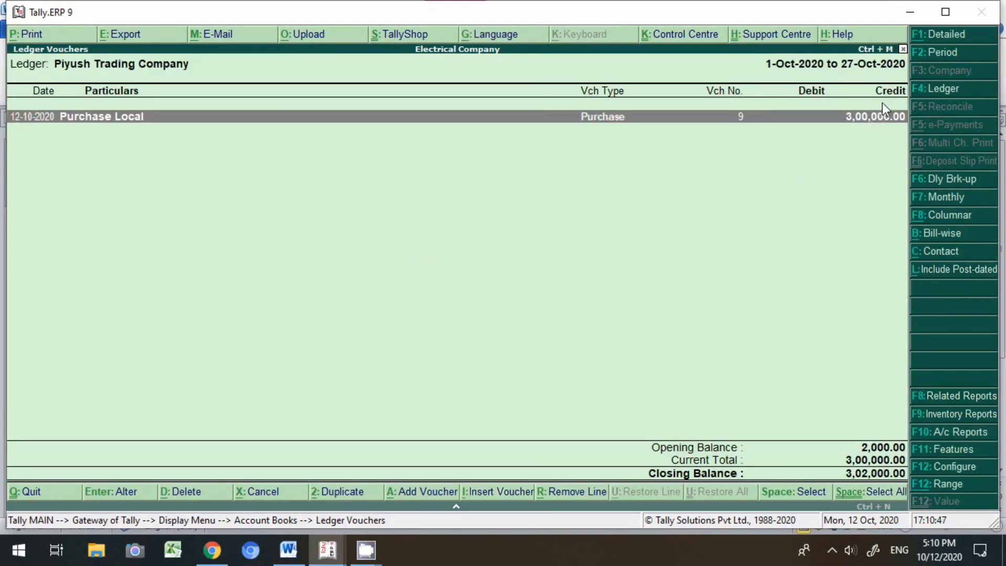
- Change the period of Piyush Trading Company's ledger vouchers to 1-Apr-2020 through 30-Oct-2020
{"action": "key", "text": "F2"}
{"action": "key", "text": "BackSpace"}
{"action": "key", "text": "Return"}
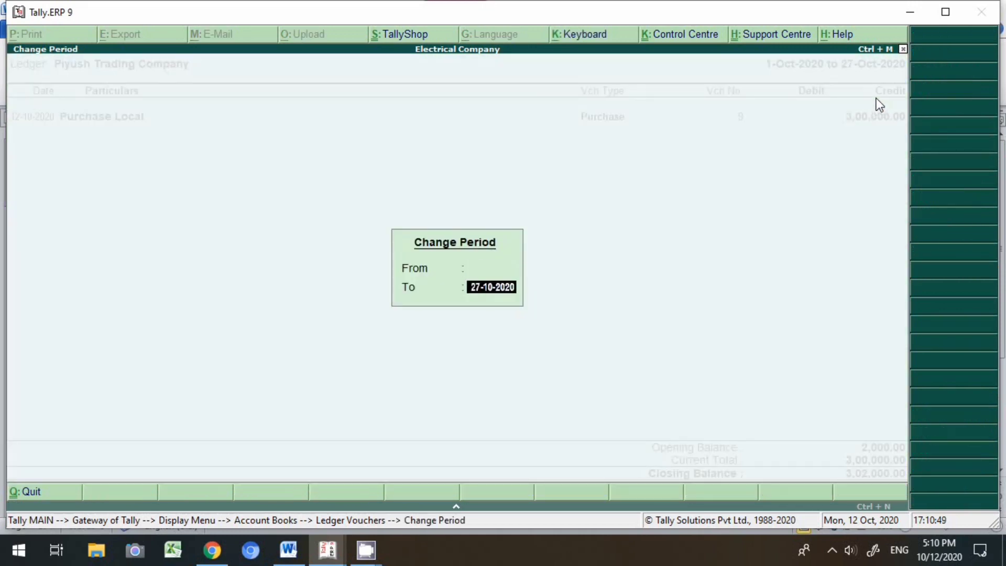
{"action": "type", "text": "30"}
{"action": "key", "text": "Return"}
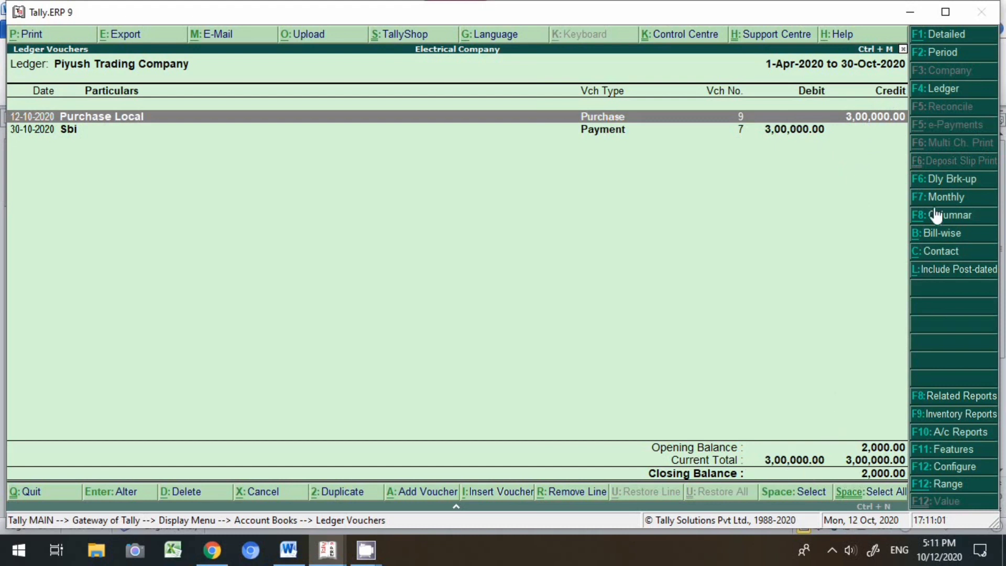
- Review Piyush Trading Company's bill-wise outstanding report, and return to the Gateway of Tally
{"action": "left_click", "coordinate": [942, 237]}
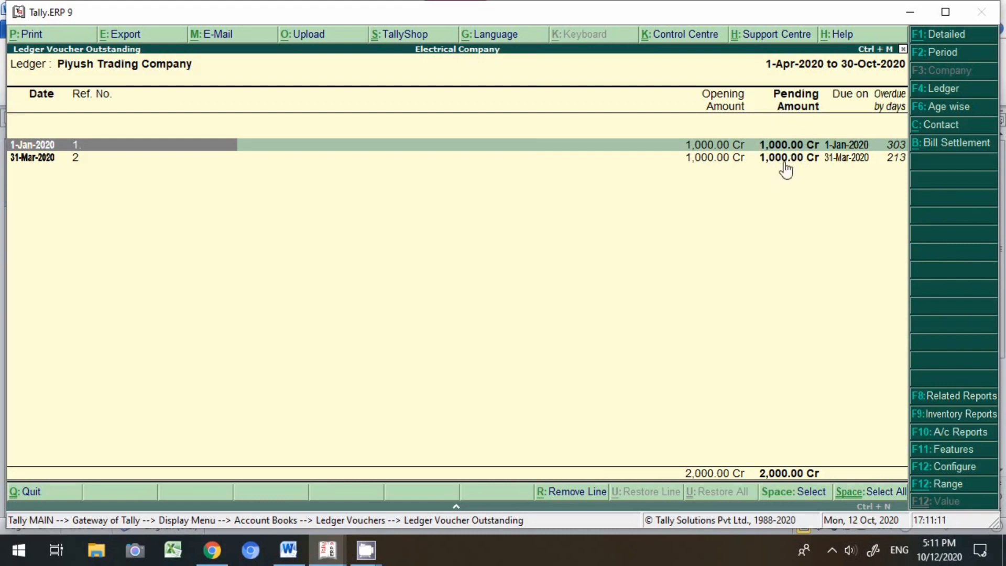
{"action": "key", "text": "Escape"}
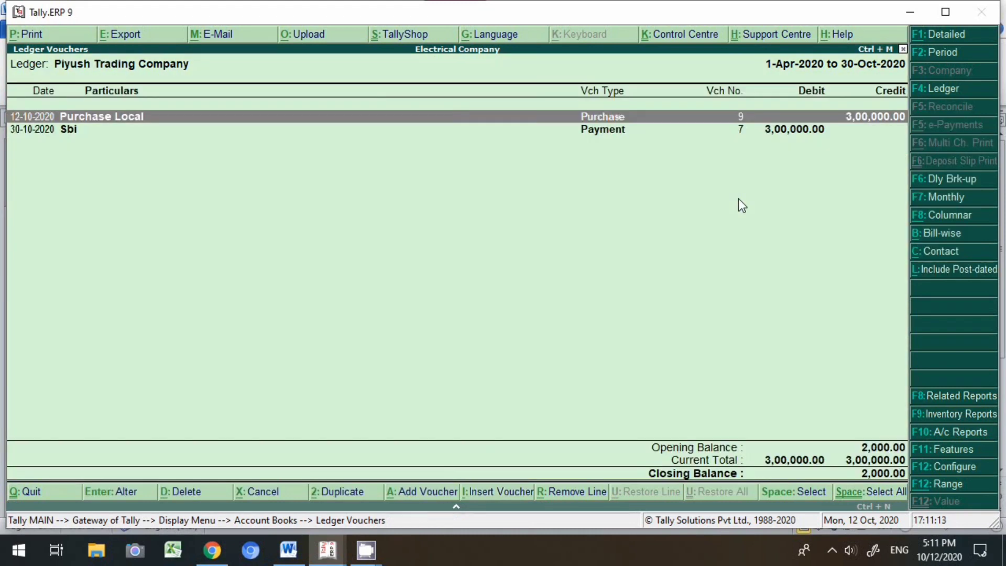
{"action": "key", "text": "Escape"}
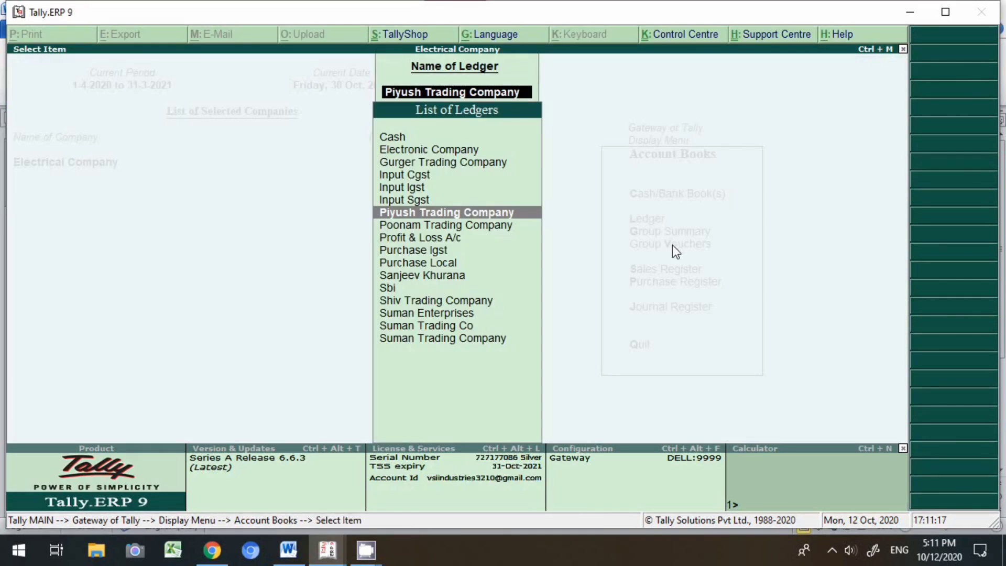
{"action": "key", "text": "Escape"}
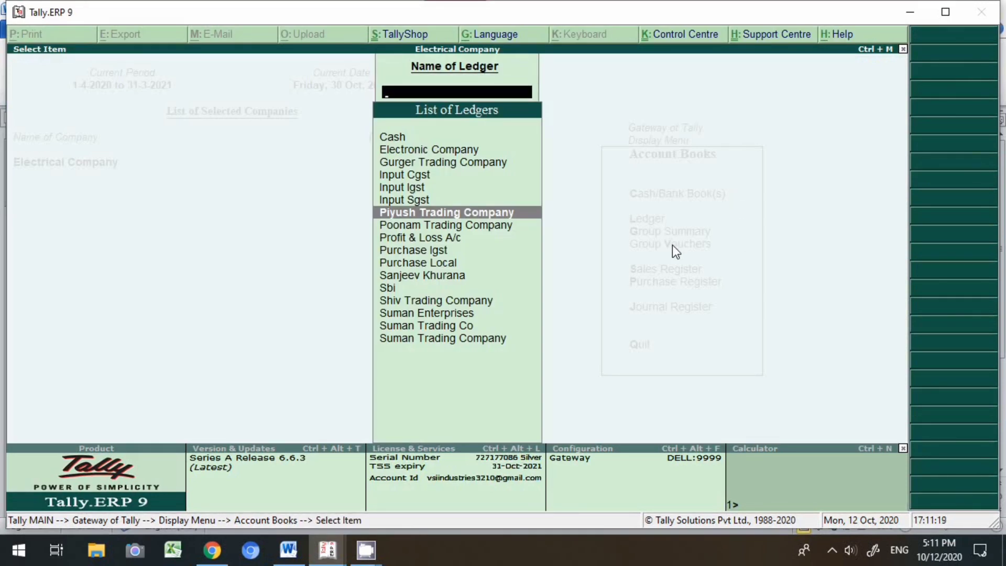
{"action": "key", "text": "Escape"}
{"action": "key", "text": "Escape"}
{"action": "key", "text": "Escape"}
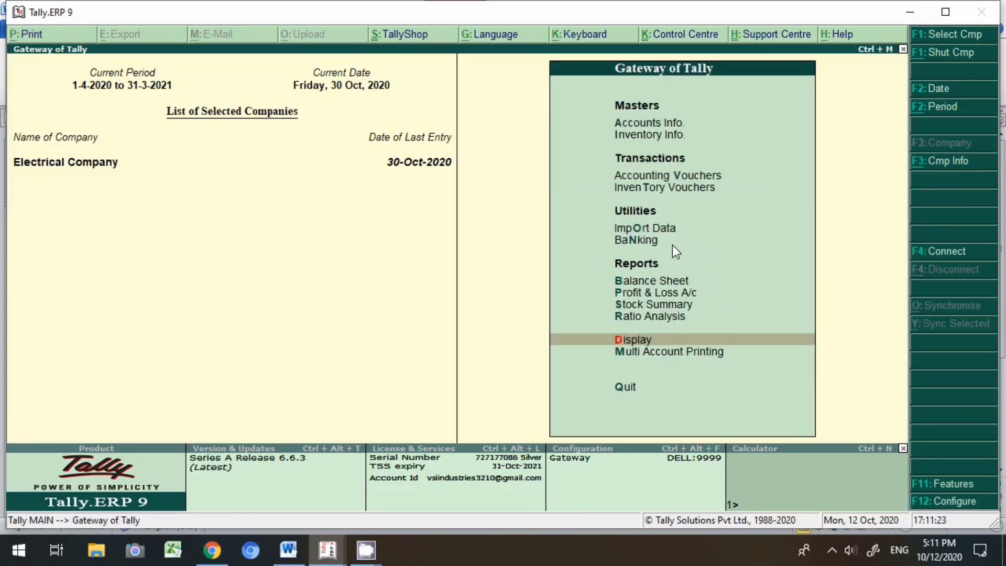
- Open the balance sheet and drill down through Current Liabilities to the Sundry Creditors group summary
{"action": "key", "text": "b"}
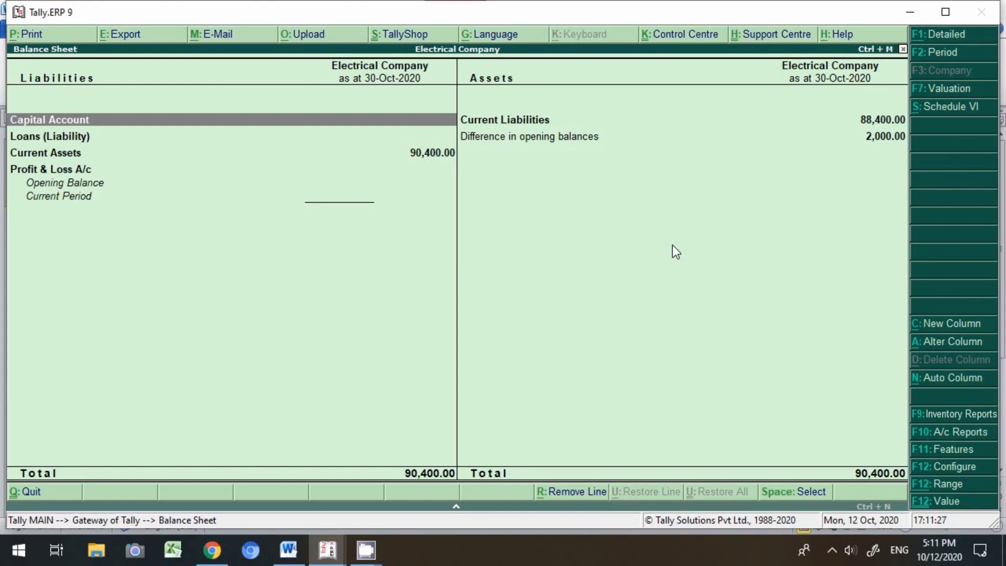
{"action": "key", "text": "Down"}
{"action": "key", "text": "Down"}
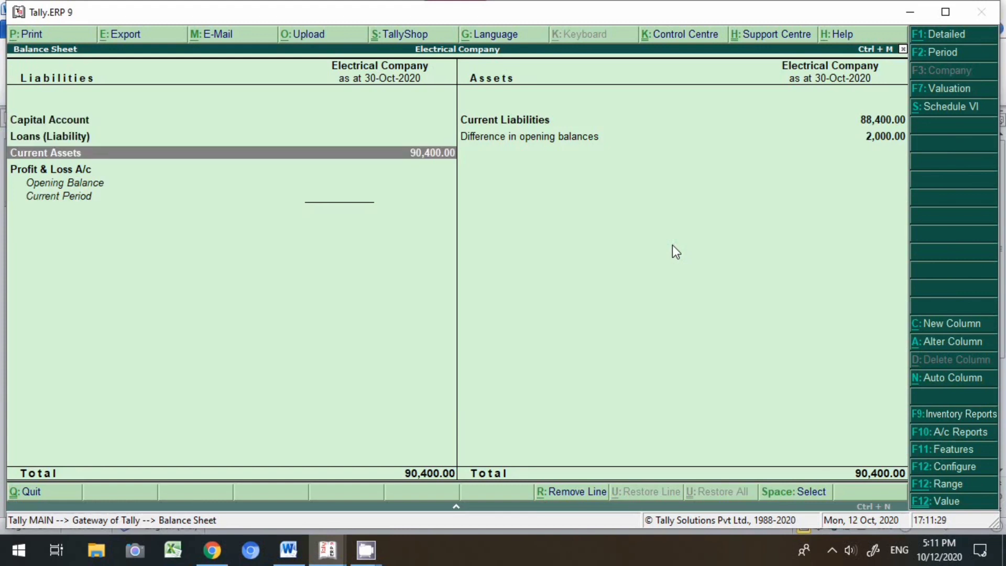
{"action": "key", "text": "Right"}
{"action": "key", "text": "Return"}
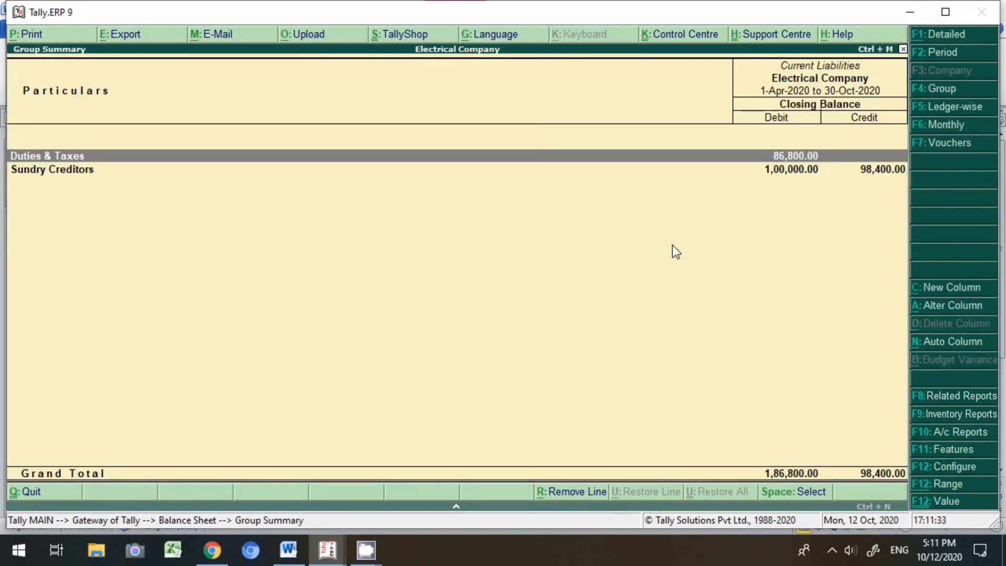
{"action": "key", "text": "Down"}
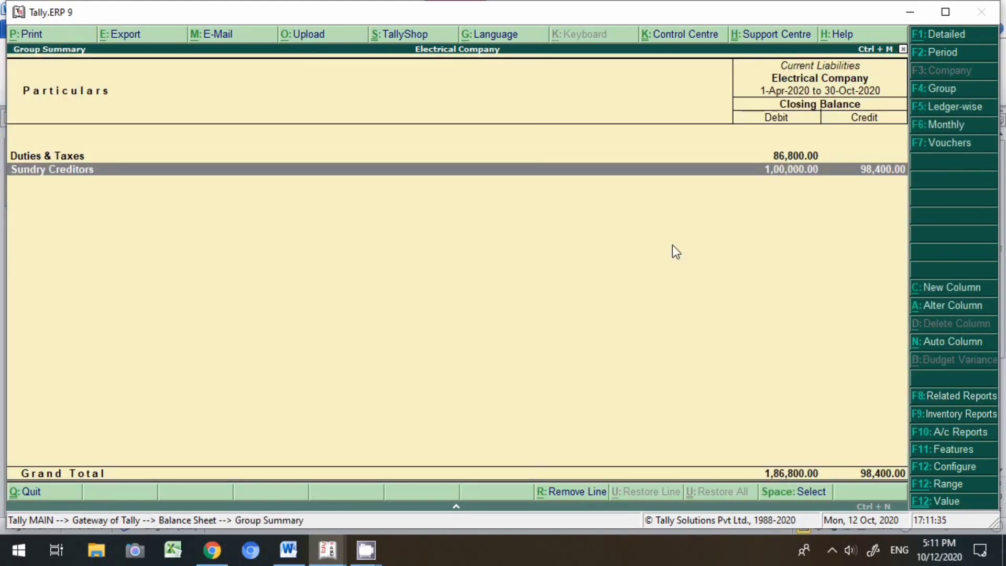
{"action": "key", "text": "Return"}
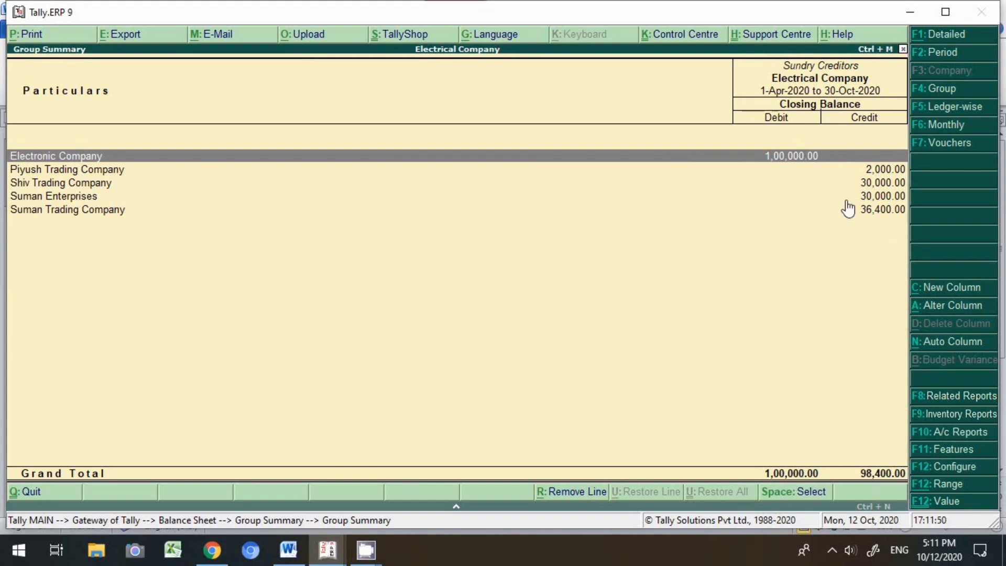
- Examine each supplier's closing balance in the Sundry Creditors summary, and return to the Gateway of Tally
{"action": "key", "text": "Down"}
{"action": "key", "text": "Down"}
{"action": "key", "text": "Down"}
{"action": "key", "text": "Up"}
{"action": "key", "text": "Up"}
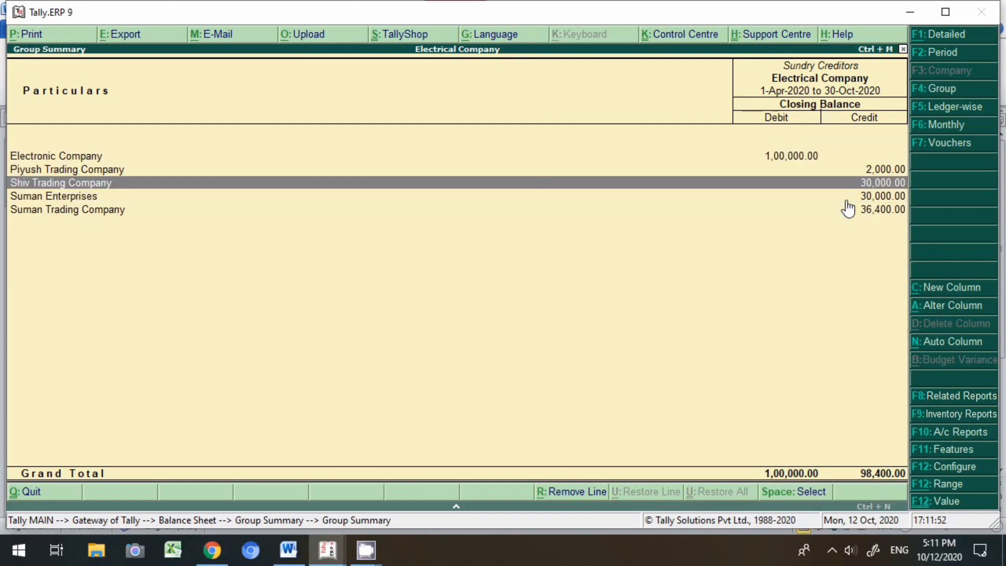
{"action": "key", "text": "Down"}
{"action": "key", "text": "Down"}
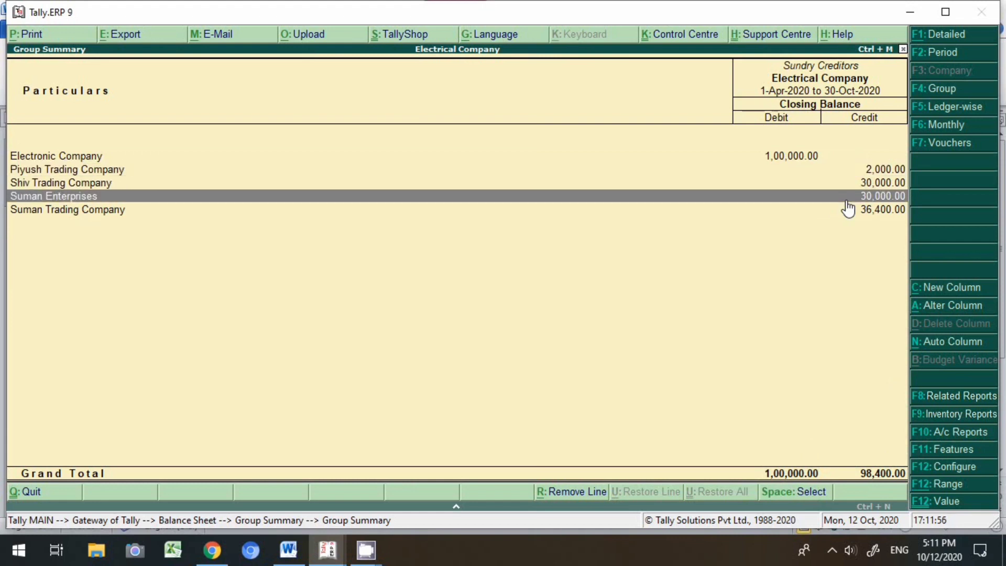
{"action": "key", "text": "Down"}
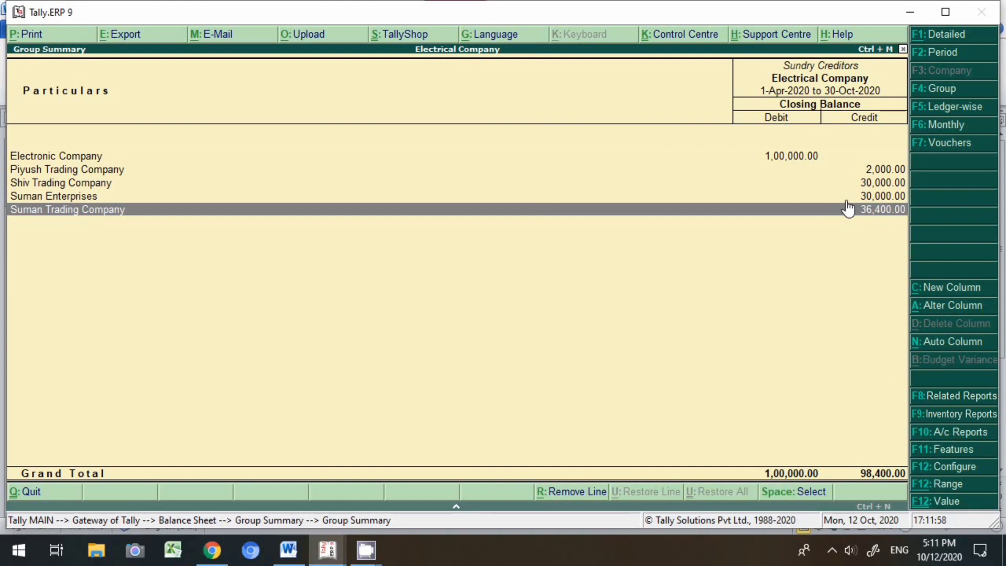
{"action": "key", "text": "Up"}
{"action": "key", "text": "Up"}
{"action": "key", "text": "Up"}
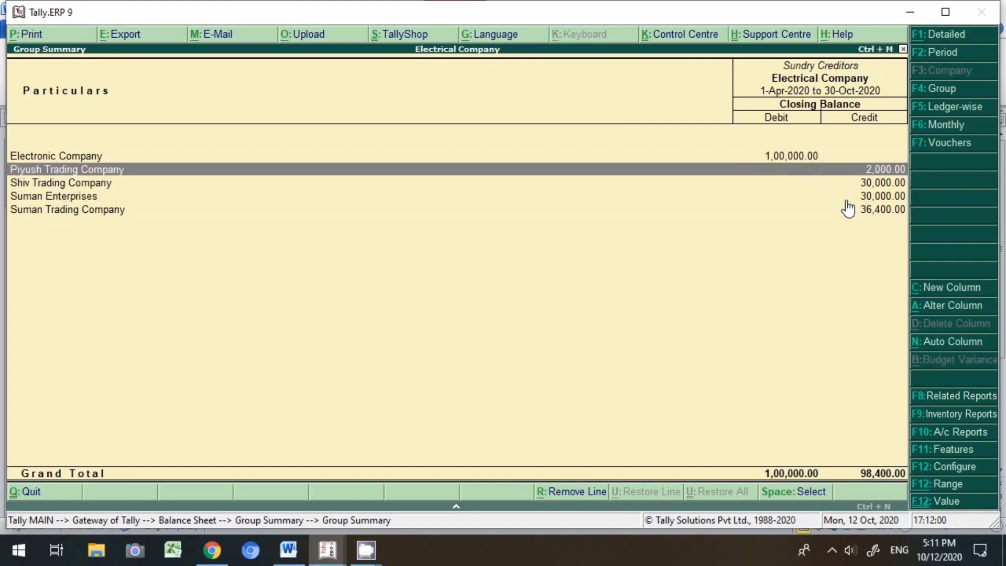
{"action": "key", "text": "Up"}
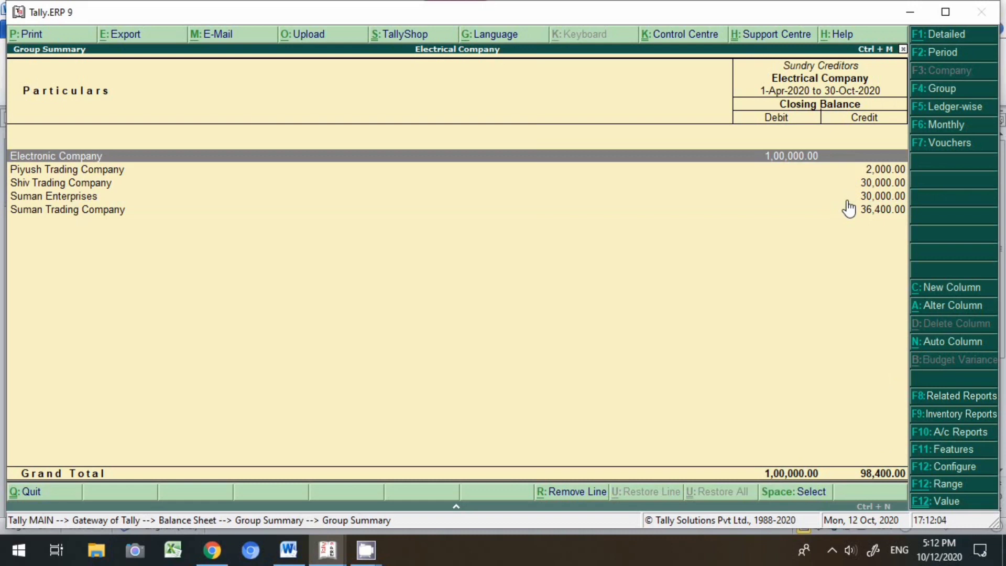
{"action": "key", "text": "Escape"}
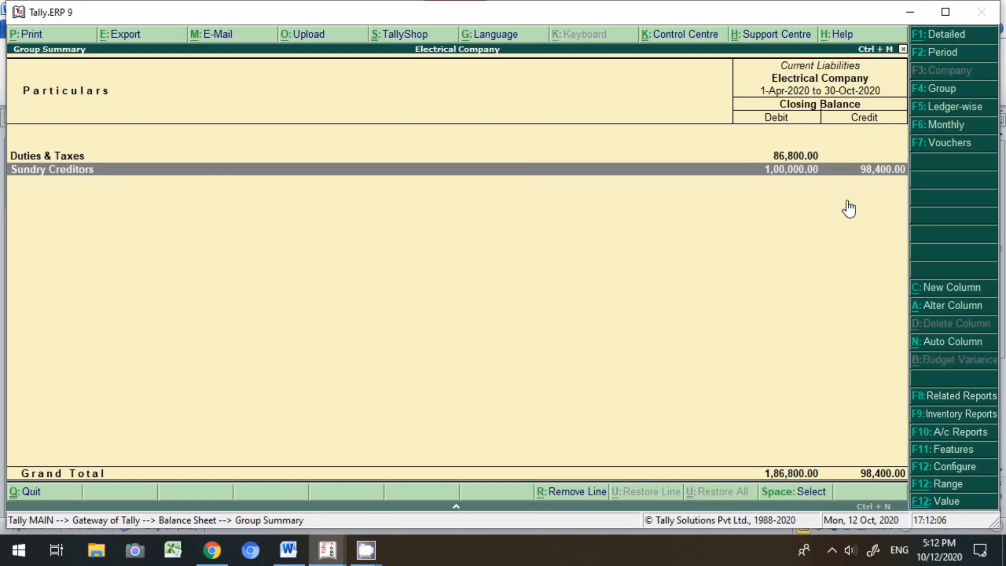
{"action": "key", "text": "Escape"}
{"action": "key", "text": "Escape"}
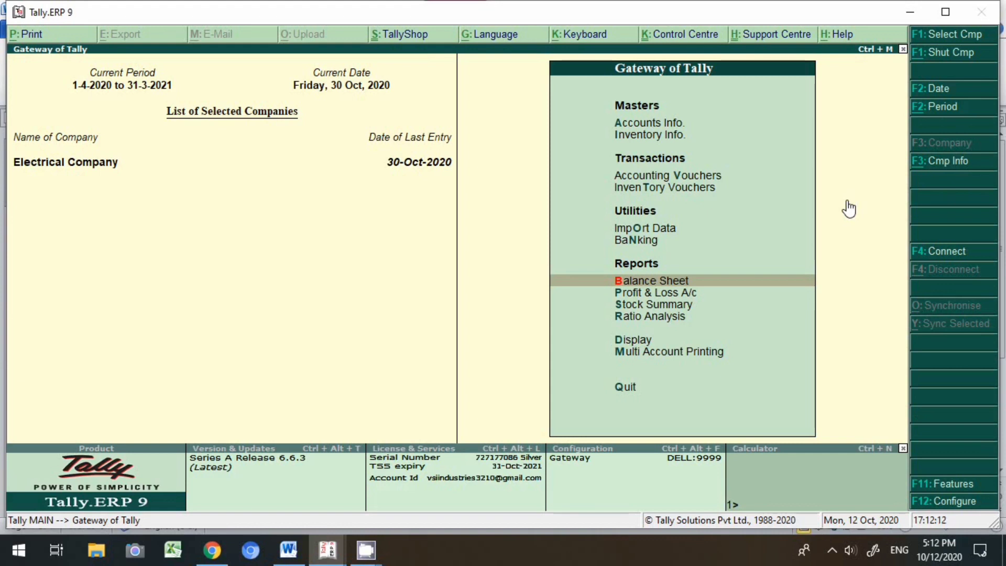
{"action": "left_click", "coordinate": [833, 550]}
{"action": "right_click", "coordinate": [817, 514]}
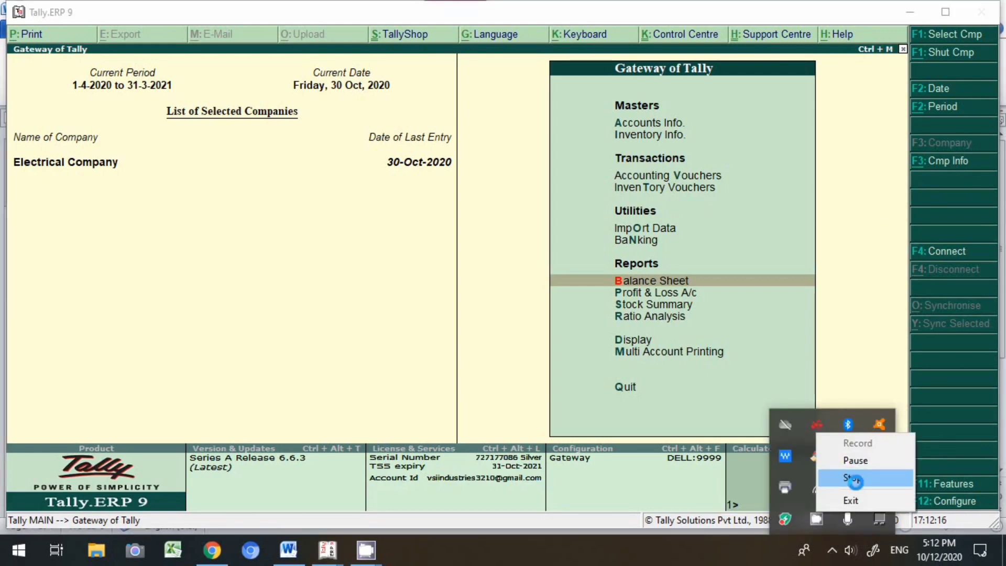